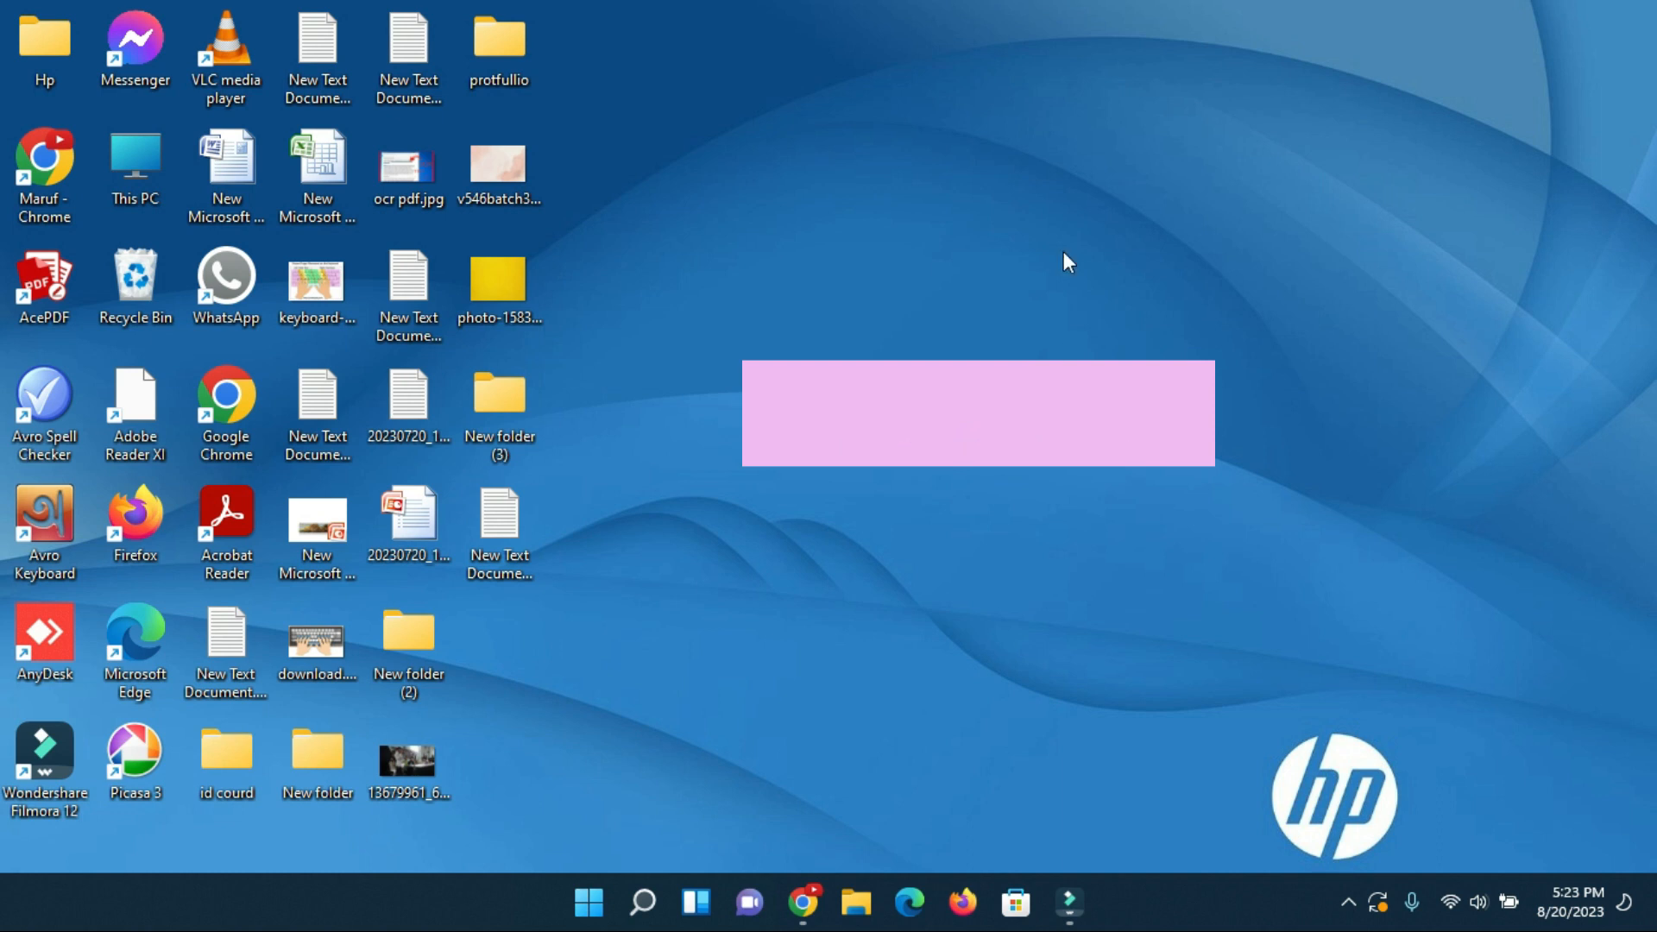
- Switch to LinkedIn in Chrome, collapse the Kendo popup, and run the recent search for "ceo"
click(804, 902)
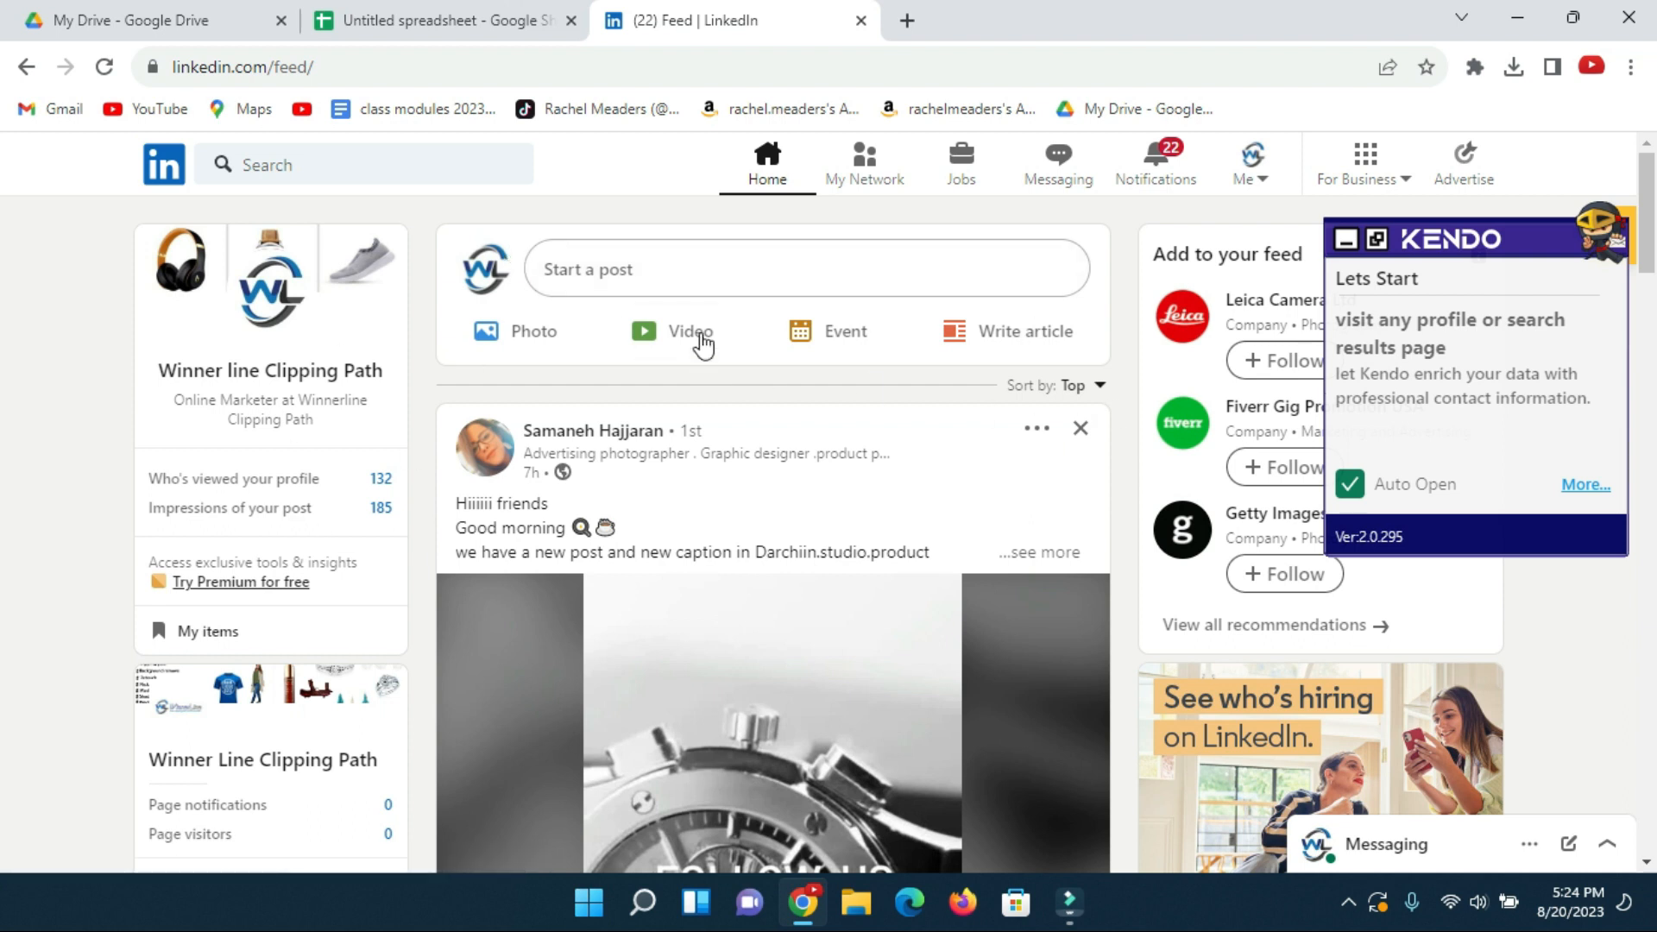
click(1353, 244)
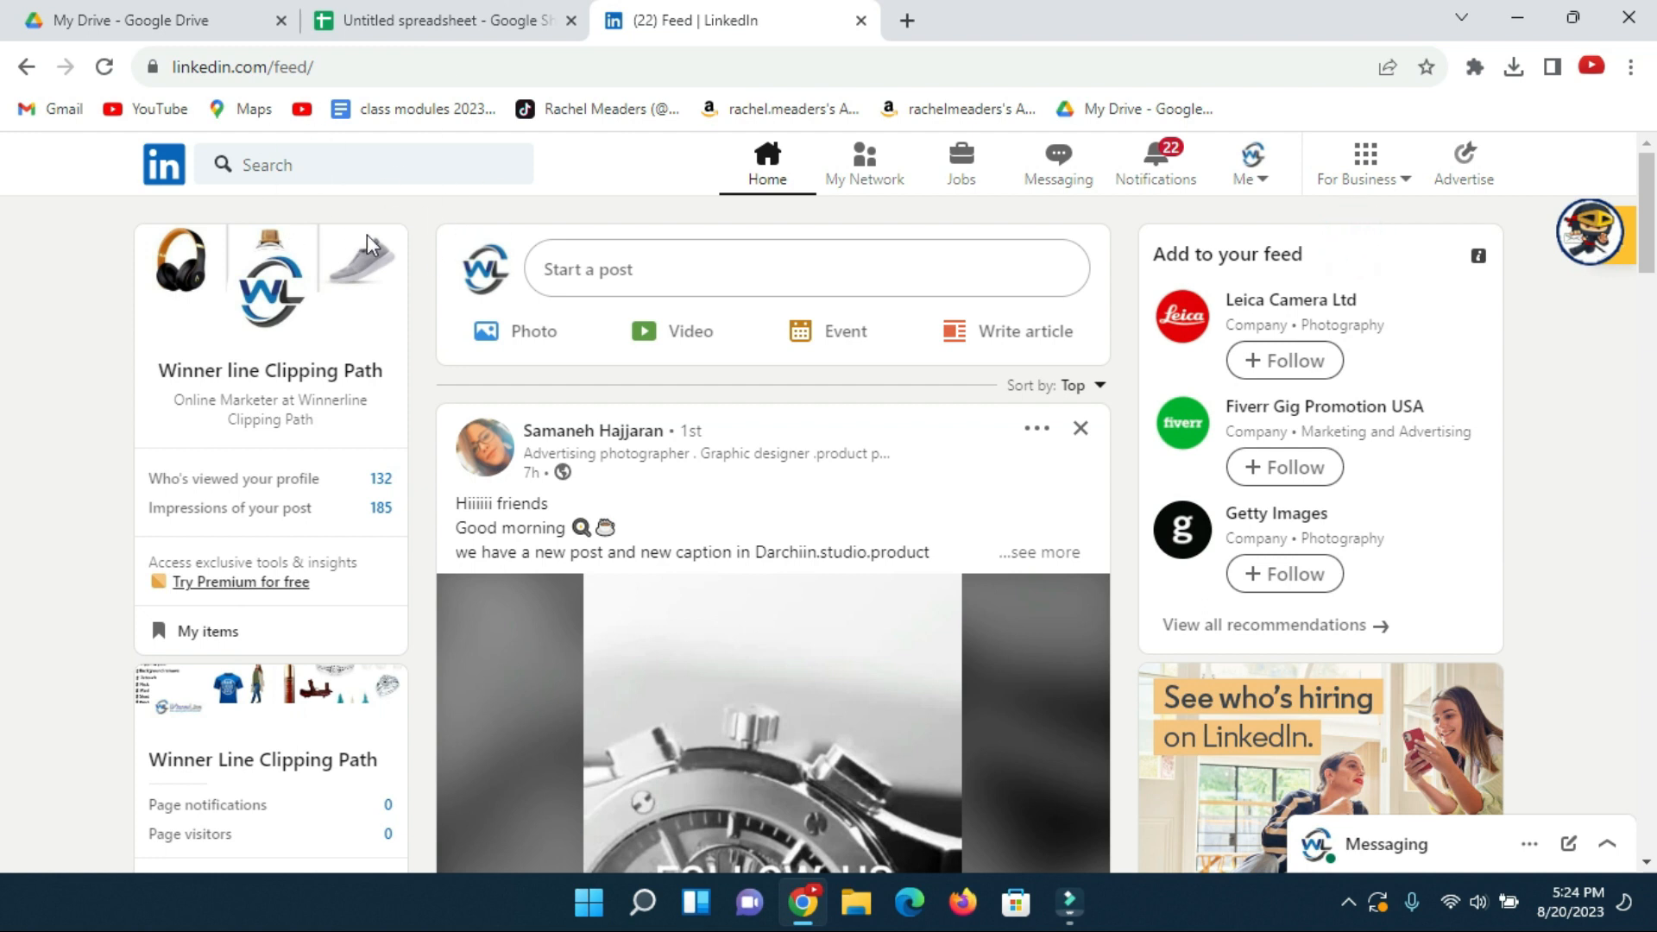
click(382, 168)
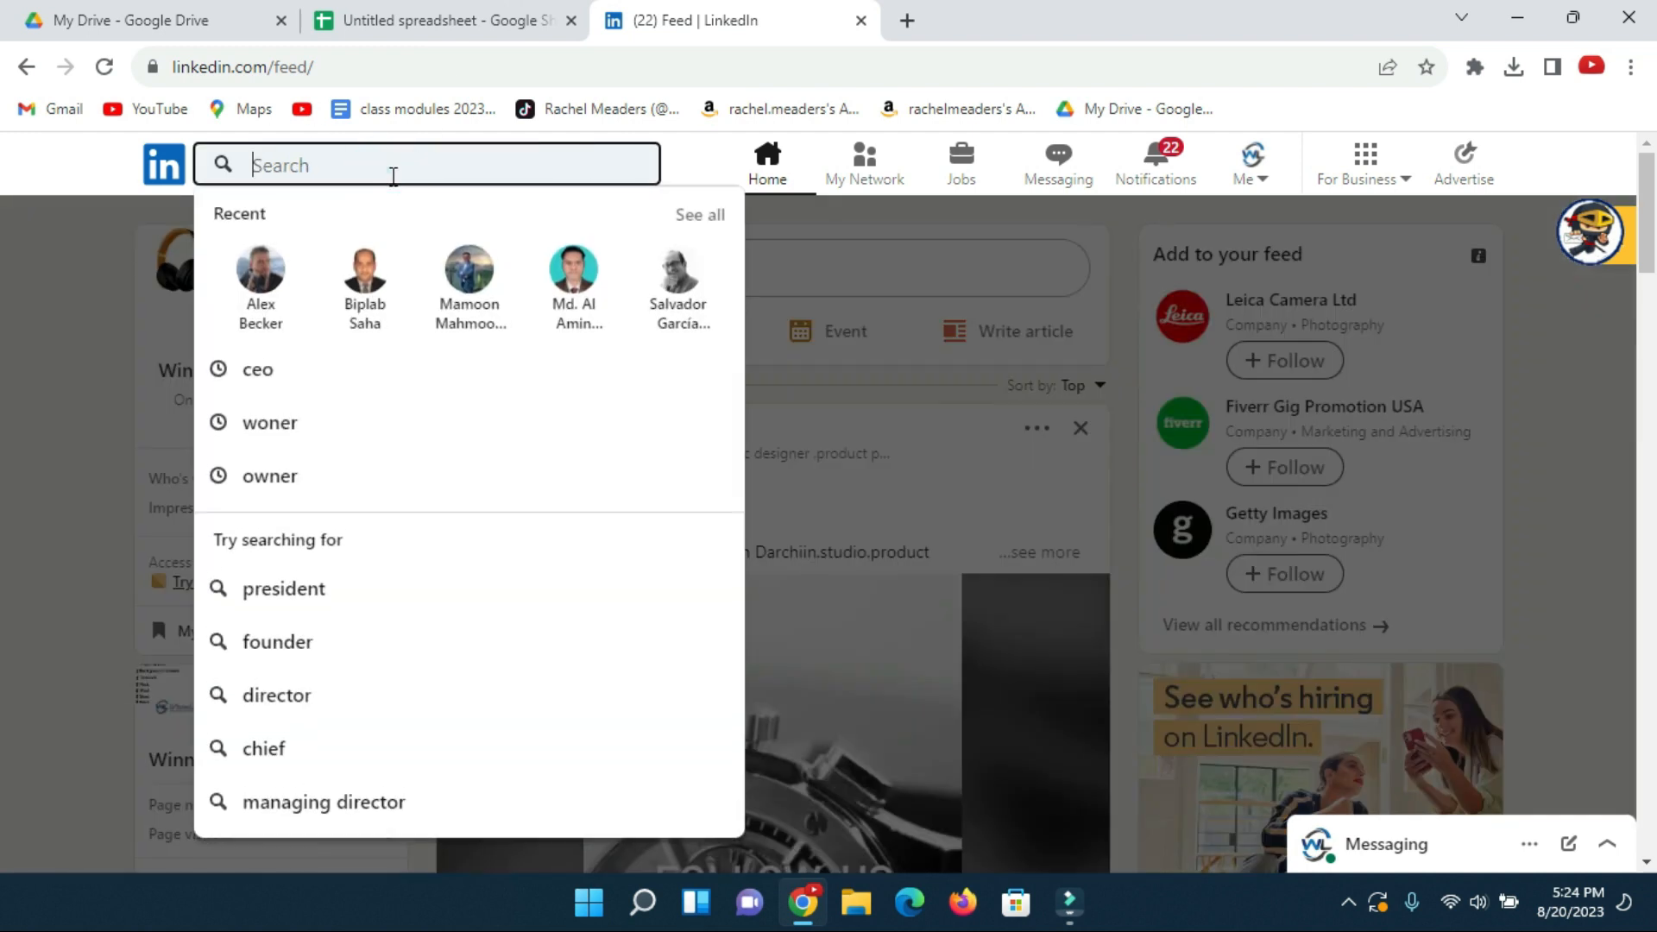
click(256, 376)
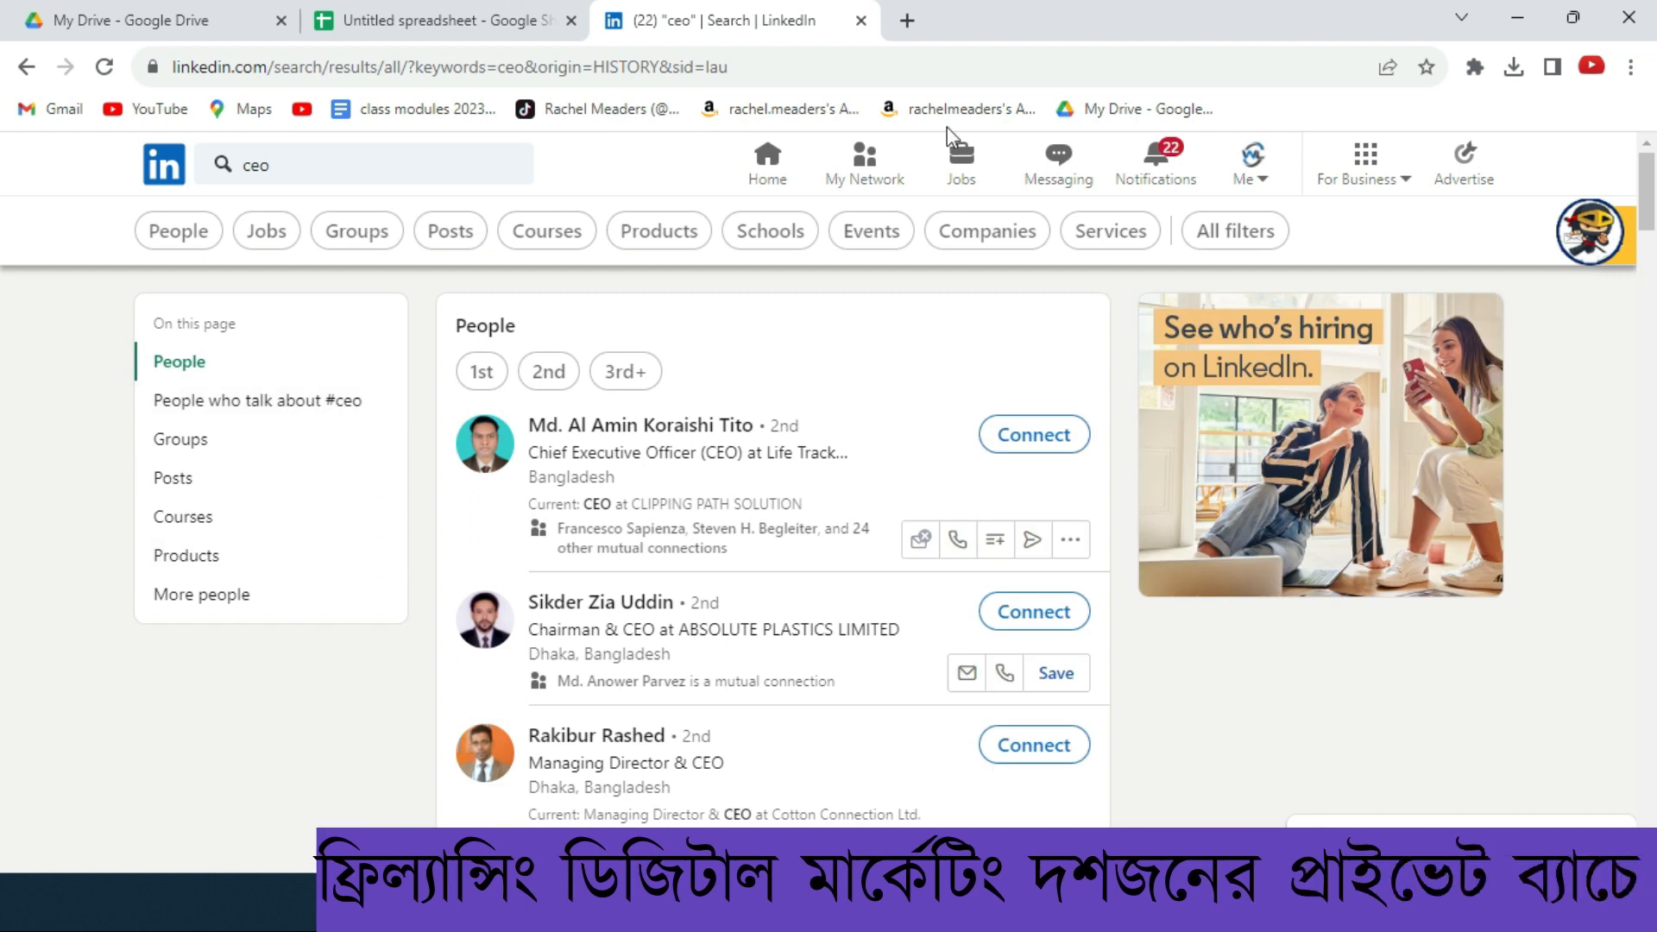
- Filter the people results to 3rd+ connections located in the United States
click(1250, 246)
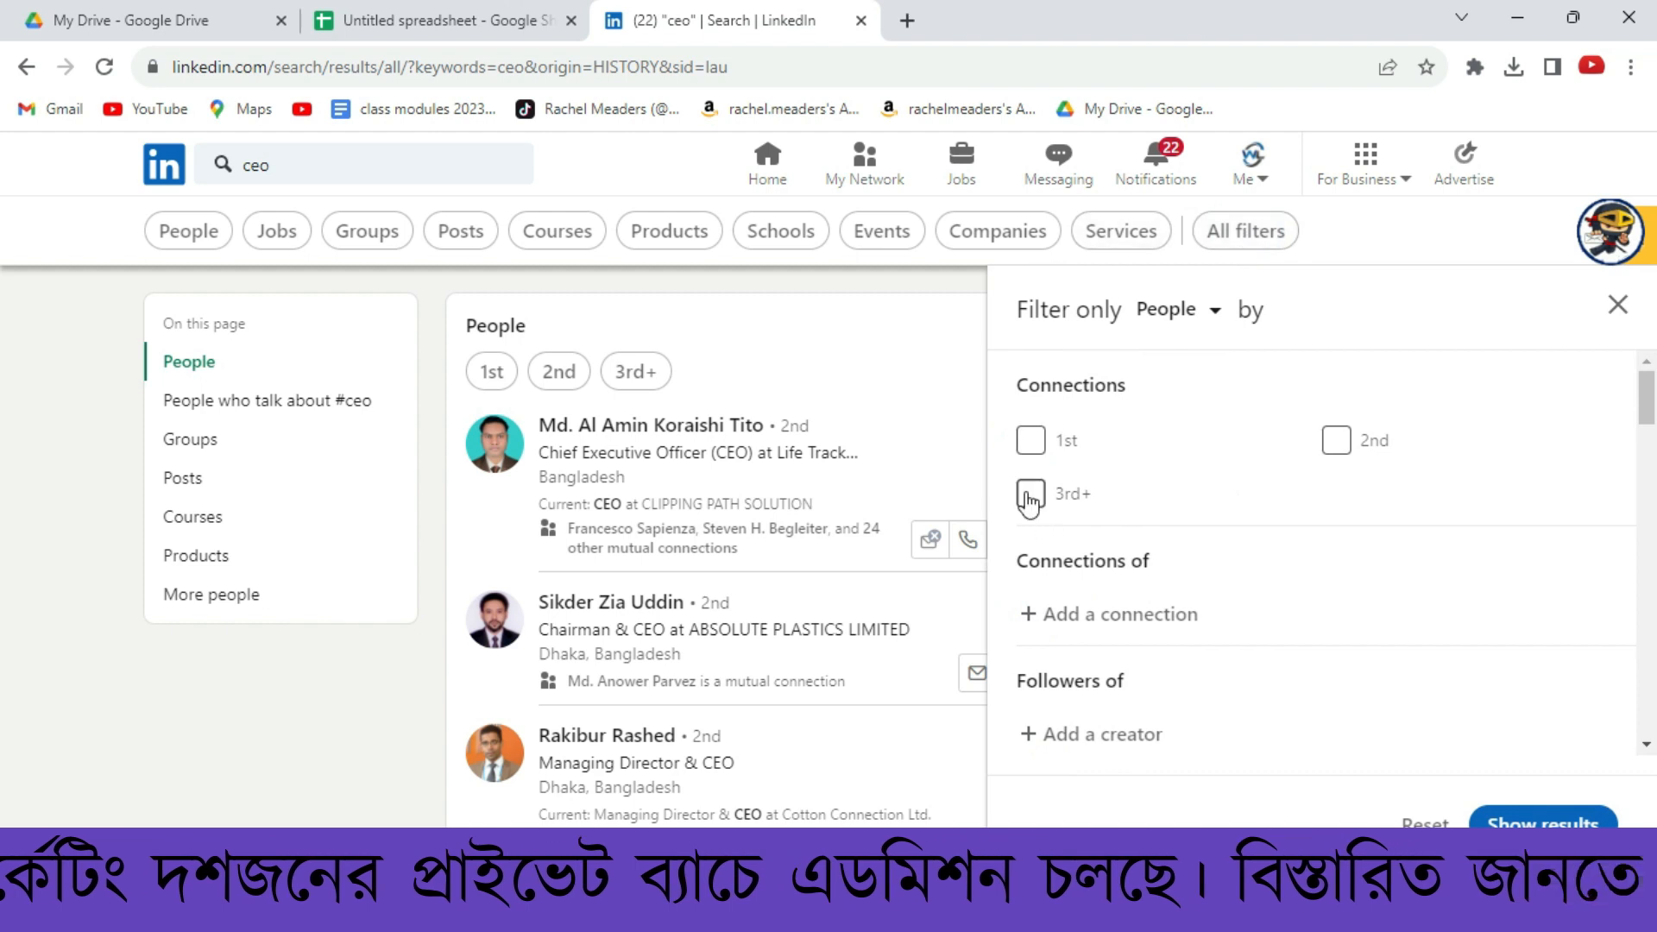
scroll(1229, 495, down, 3)
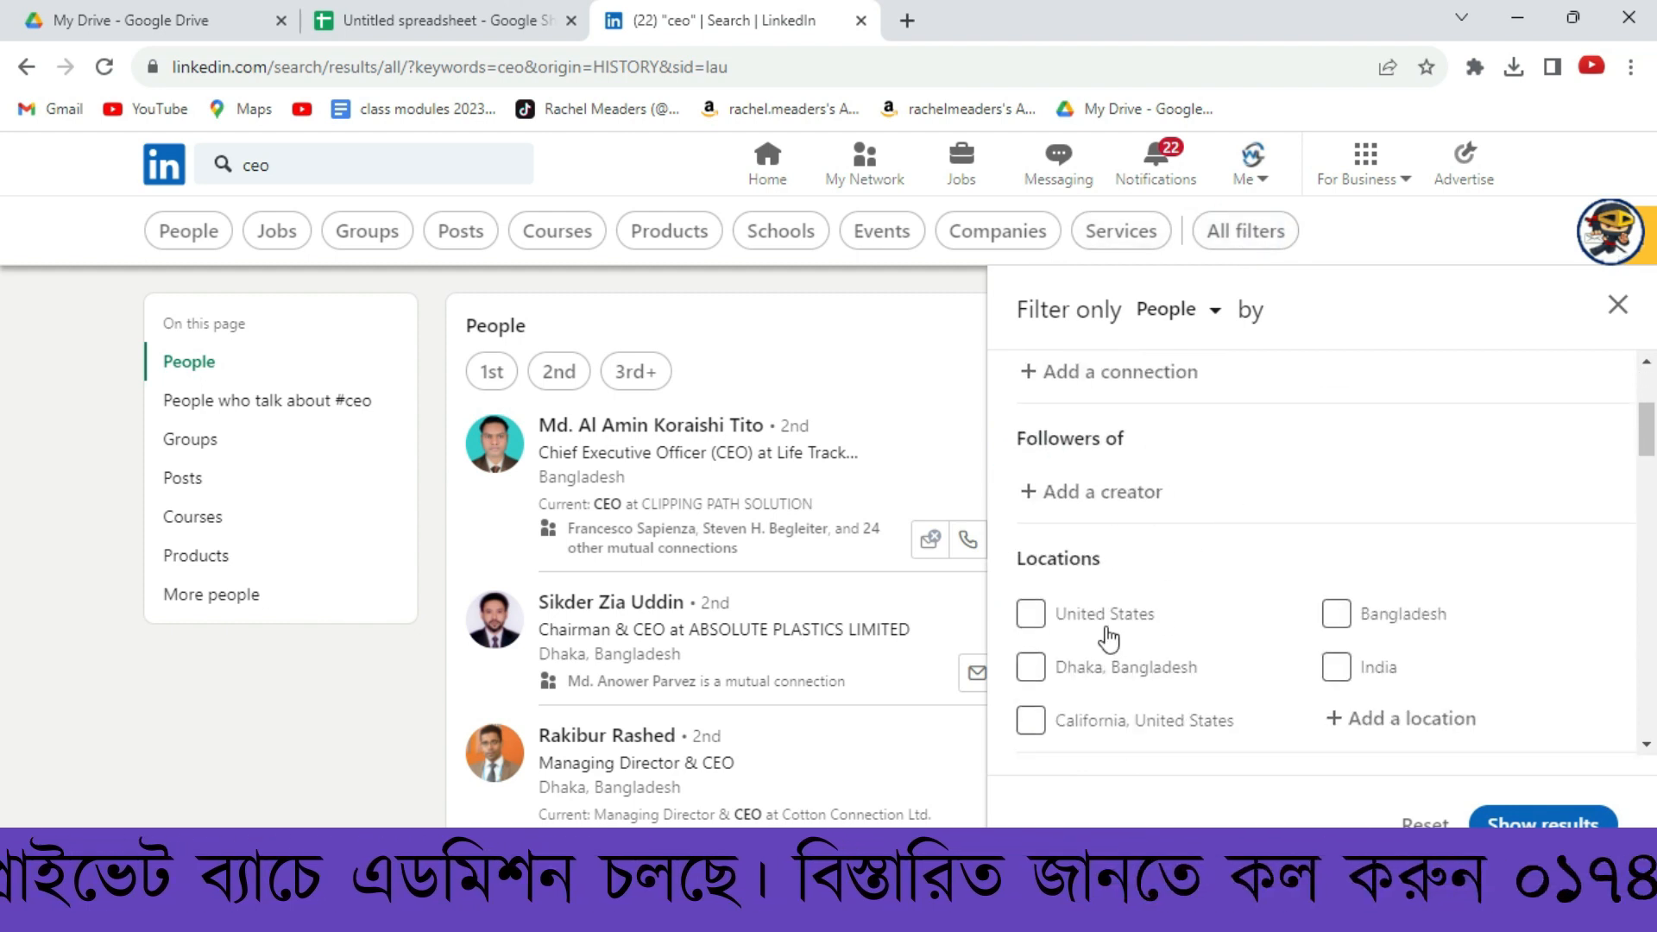
click(1071, 614)
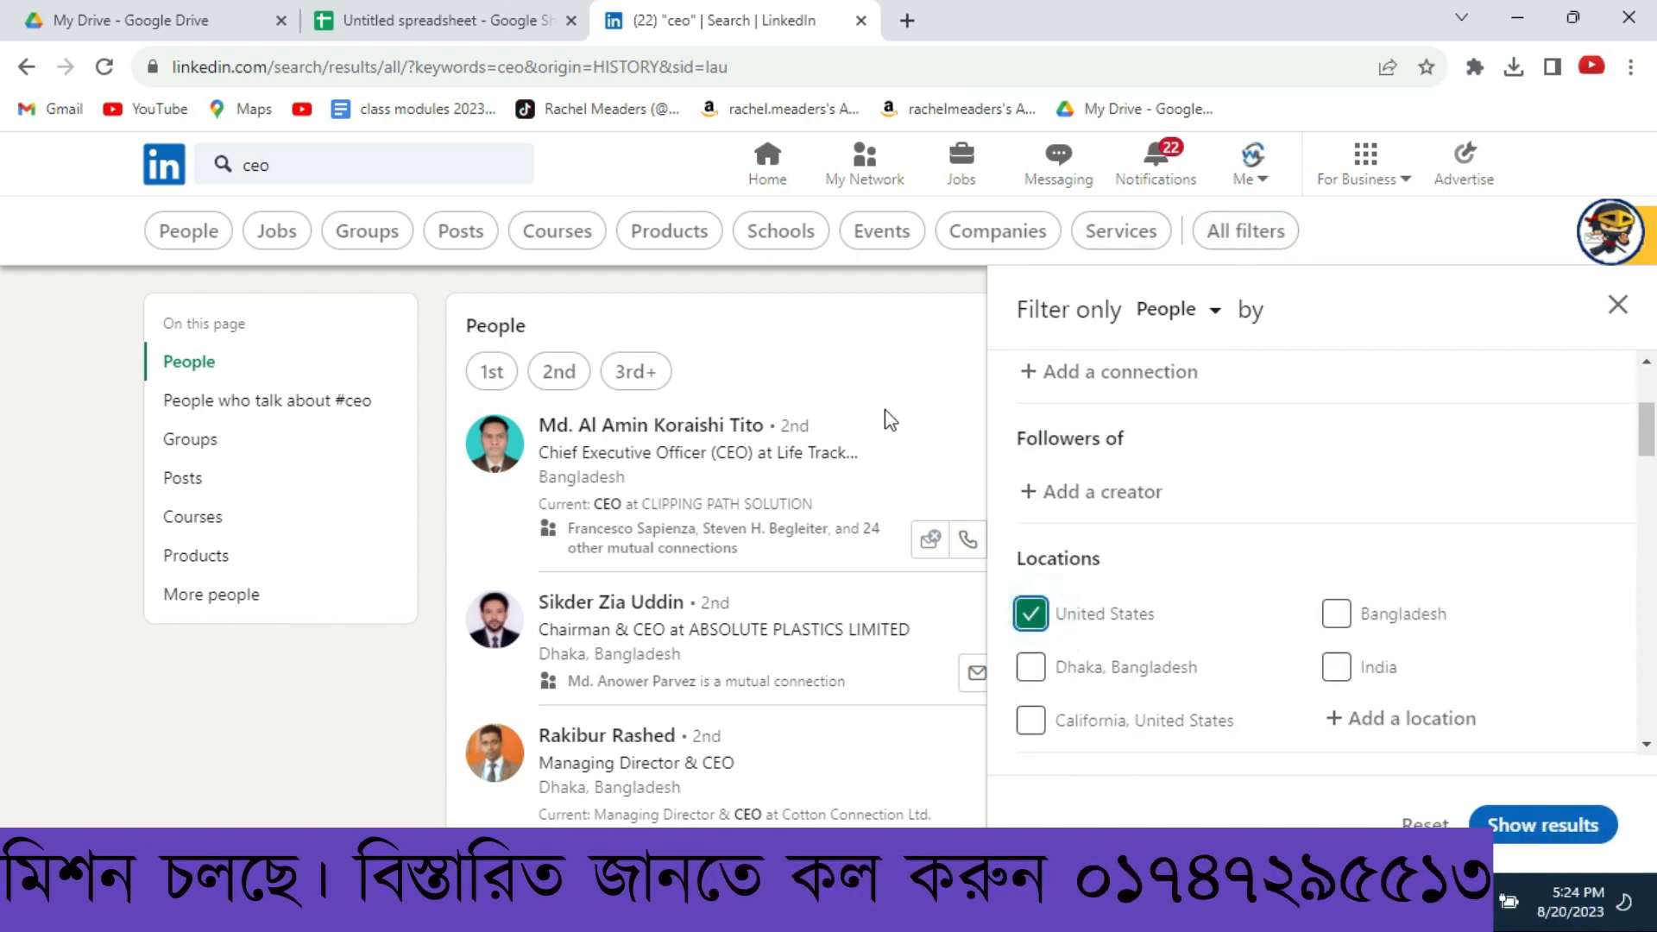
- Add the Technology, Information and Media industry filter and show the filtered results
scroll(1064, 501, down, 2)
scroll(1122, 518, down, 5)
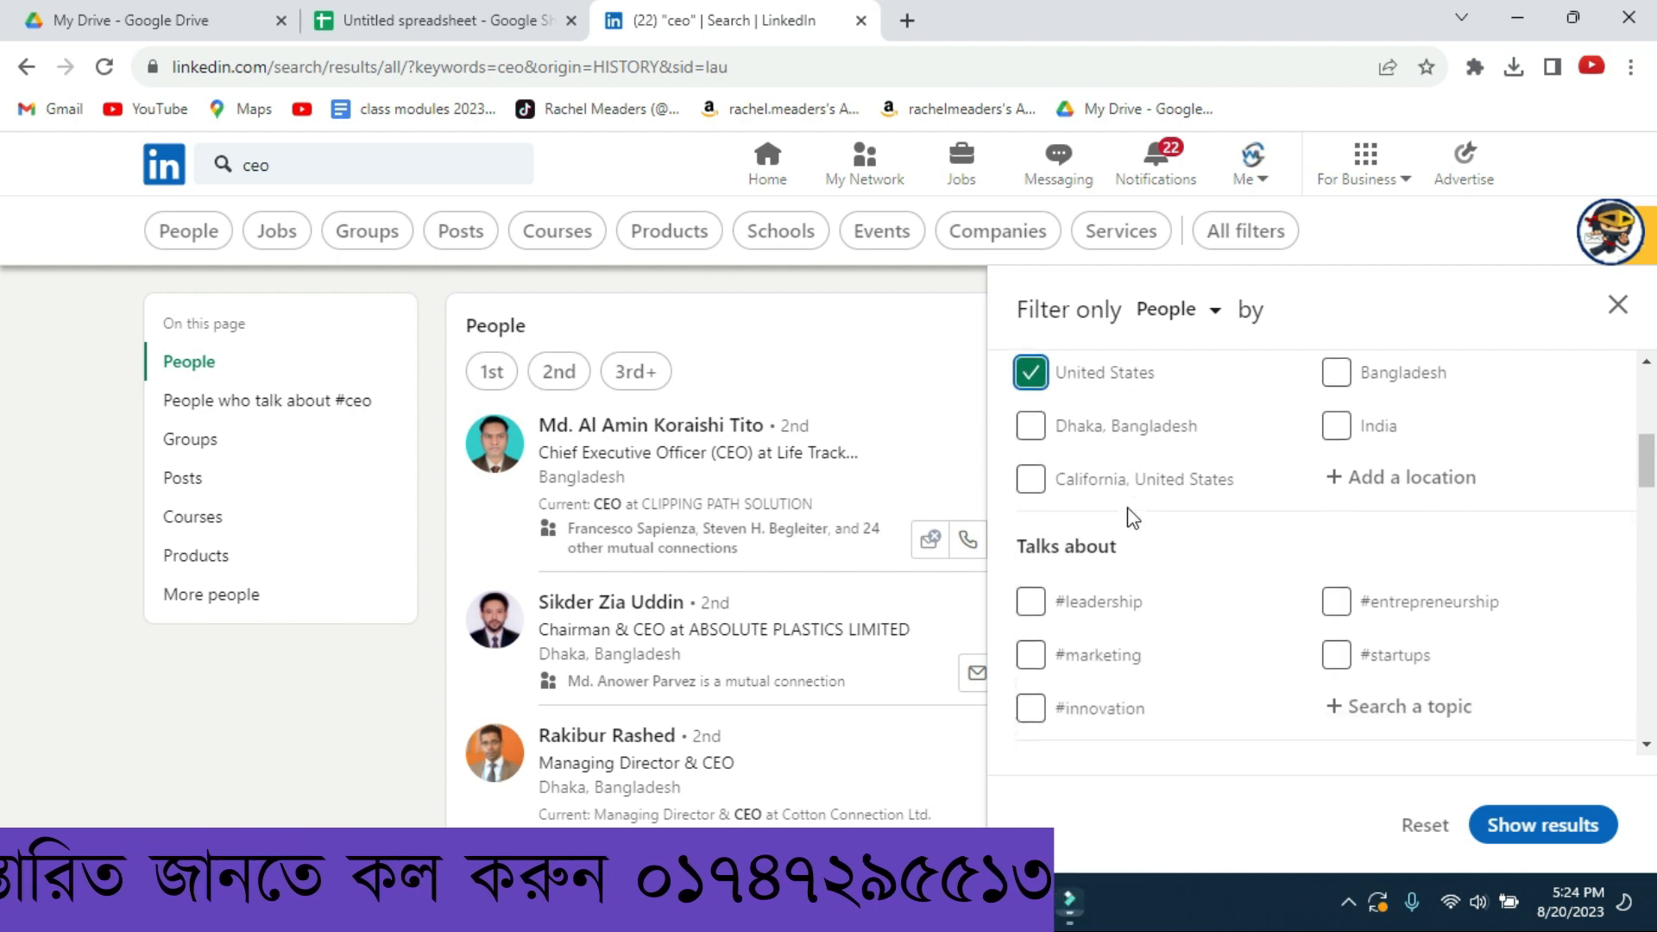
scroll(1154, 535, down, 5)
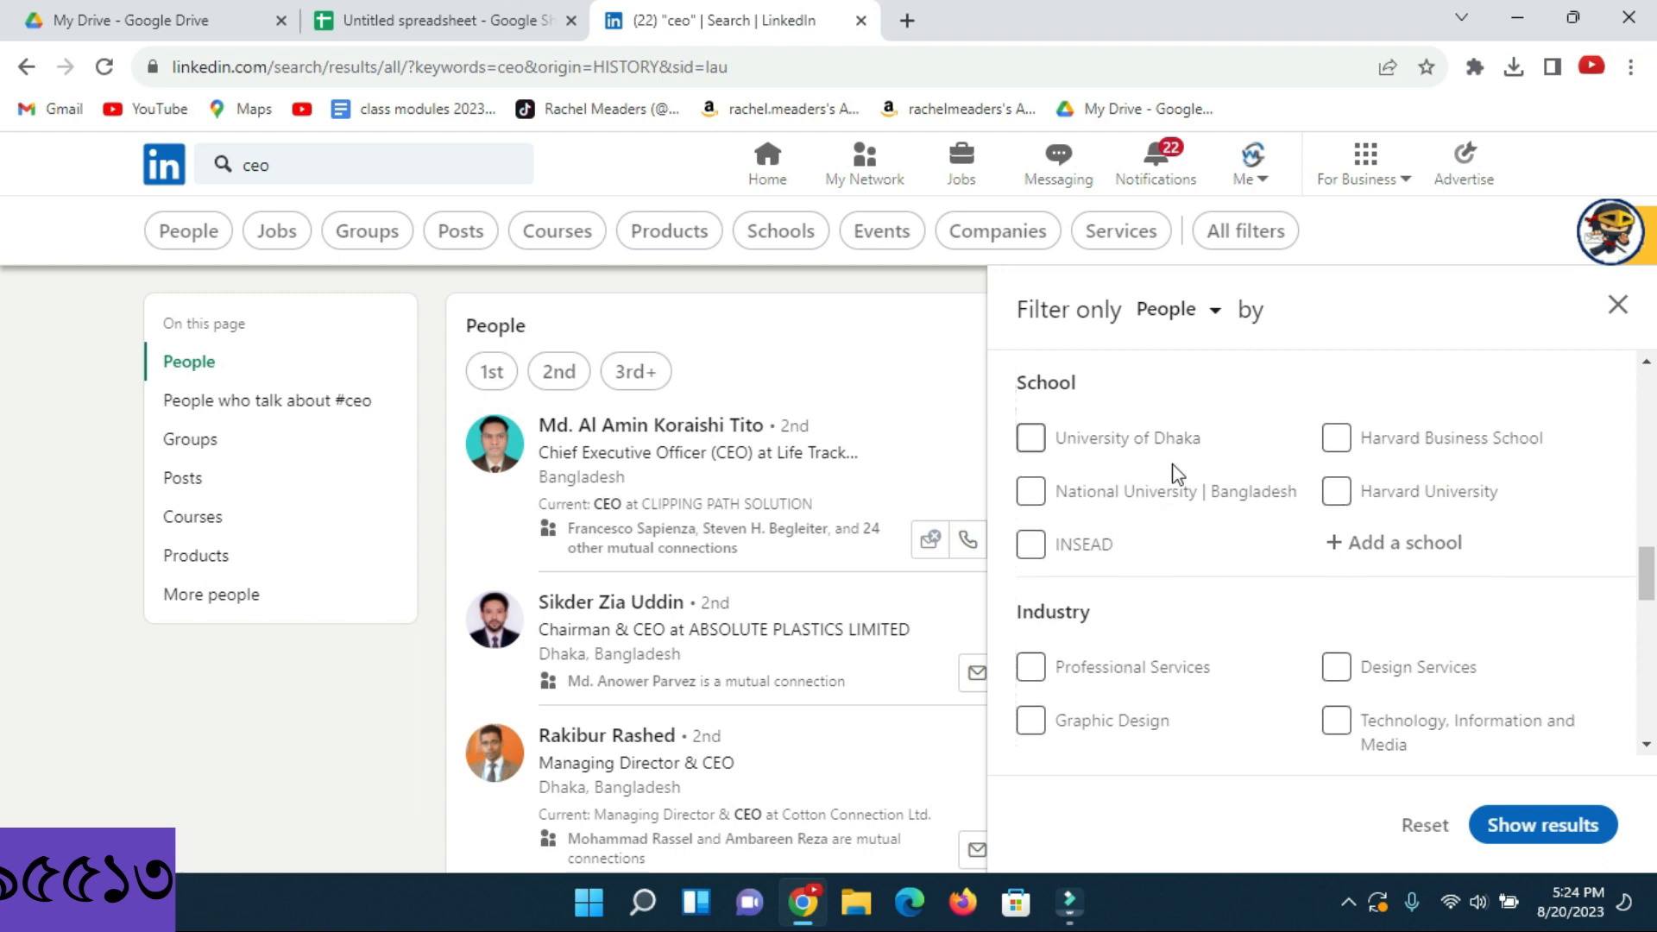
scroll(1359, 535, down, 2)
click(1337, 602)
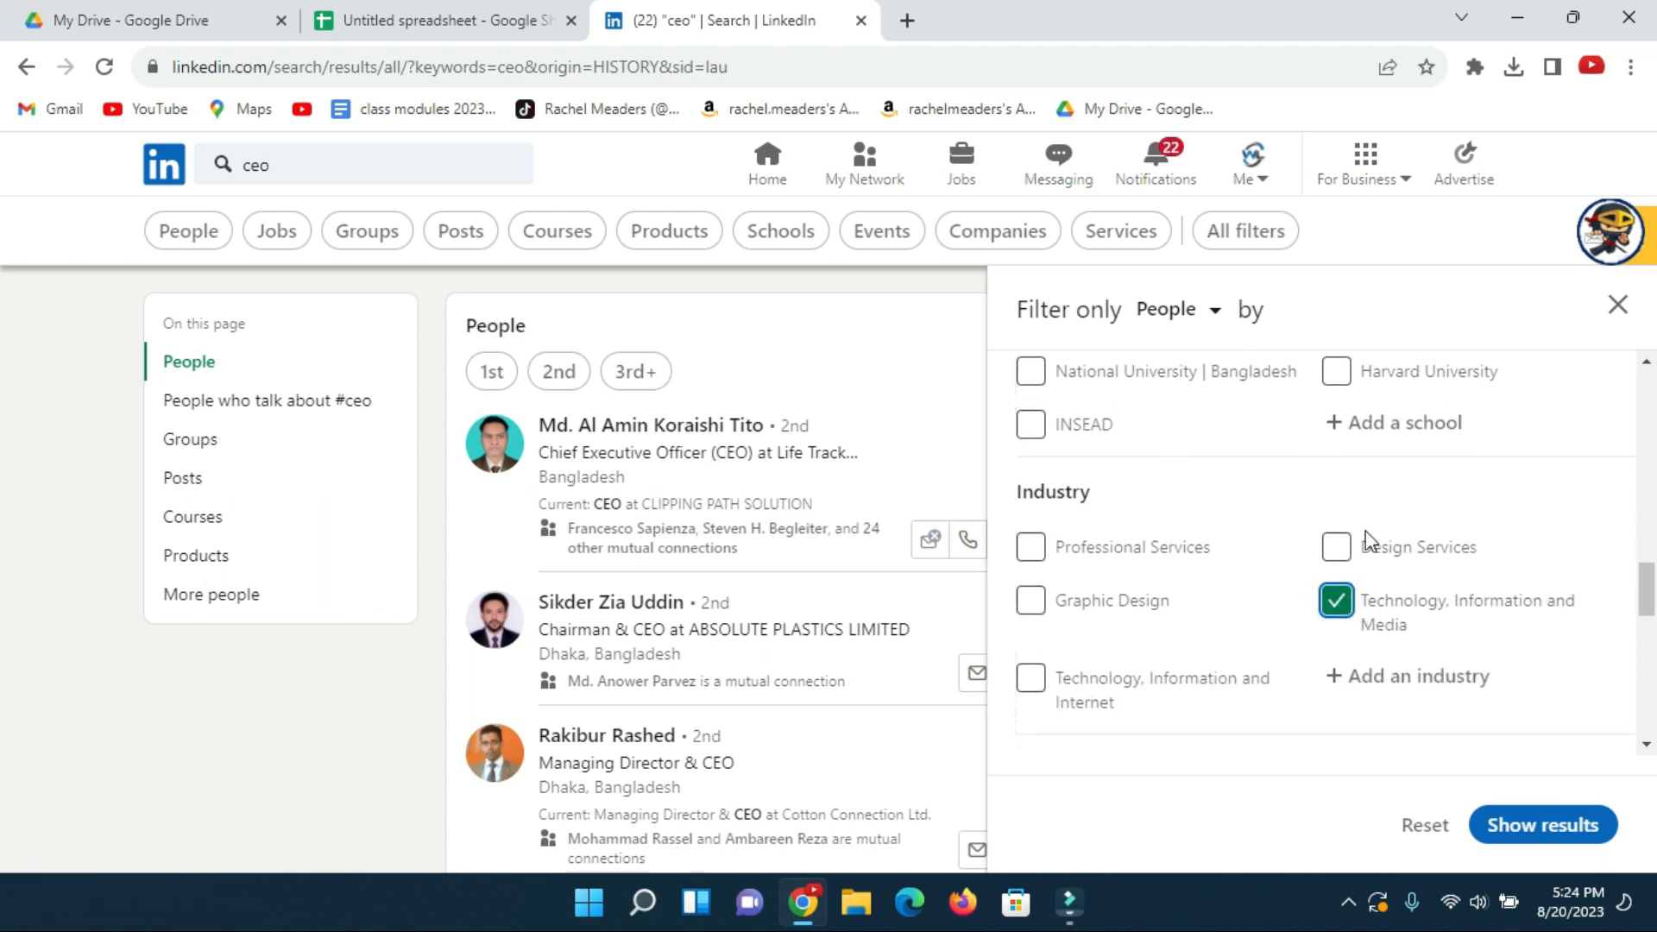
scroll(1366, 539, down, 4)
scroll(1234, 492, down, 5)
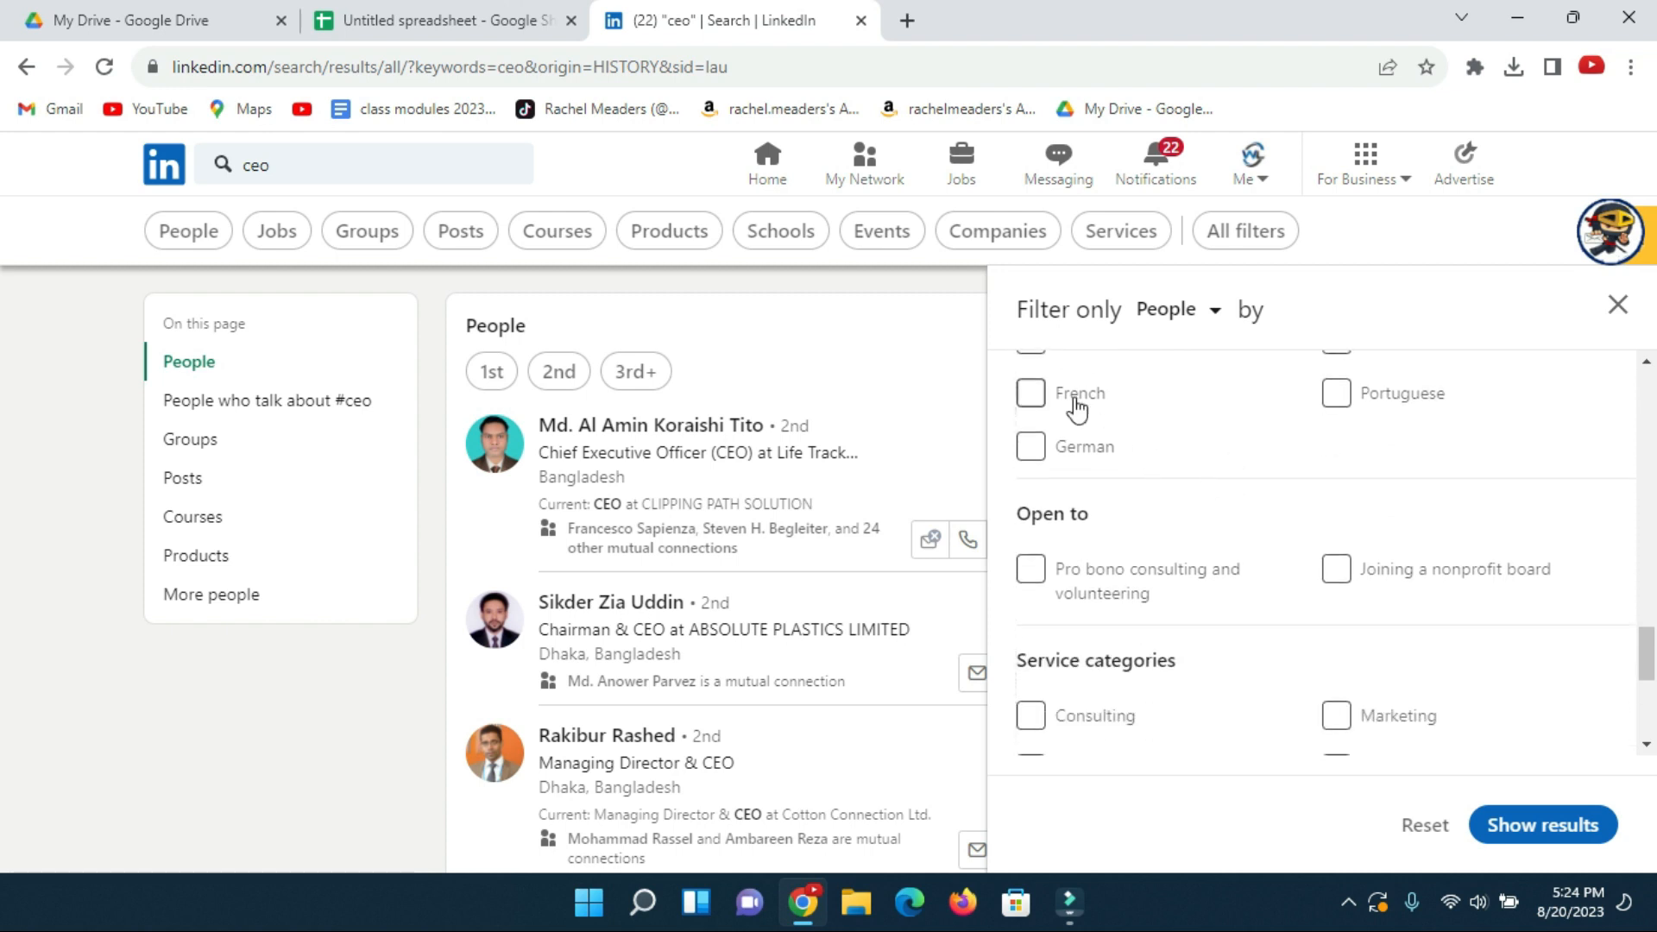
scroll(1361, 613, down, 1)
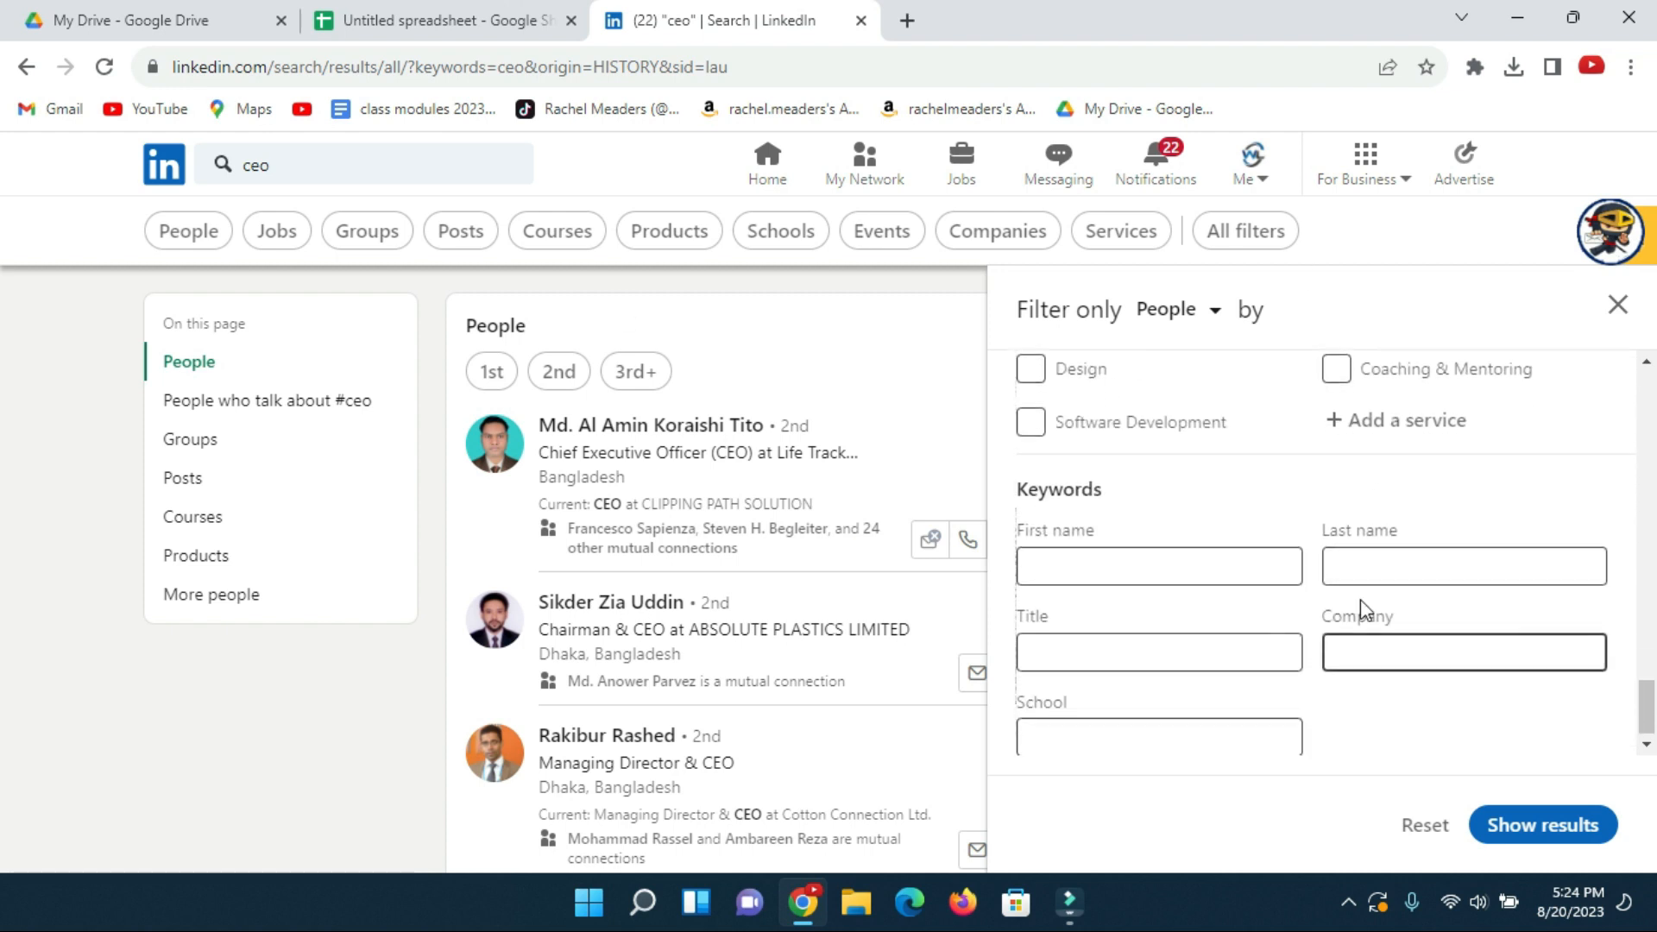
click(1562, 830)
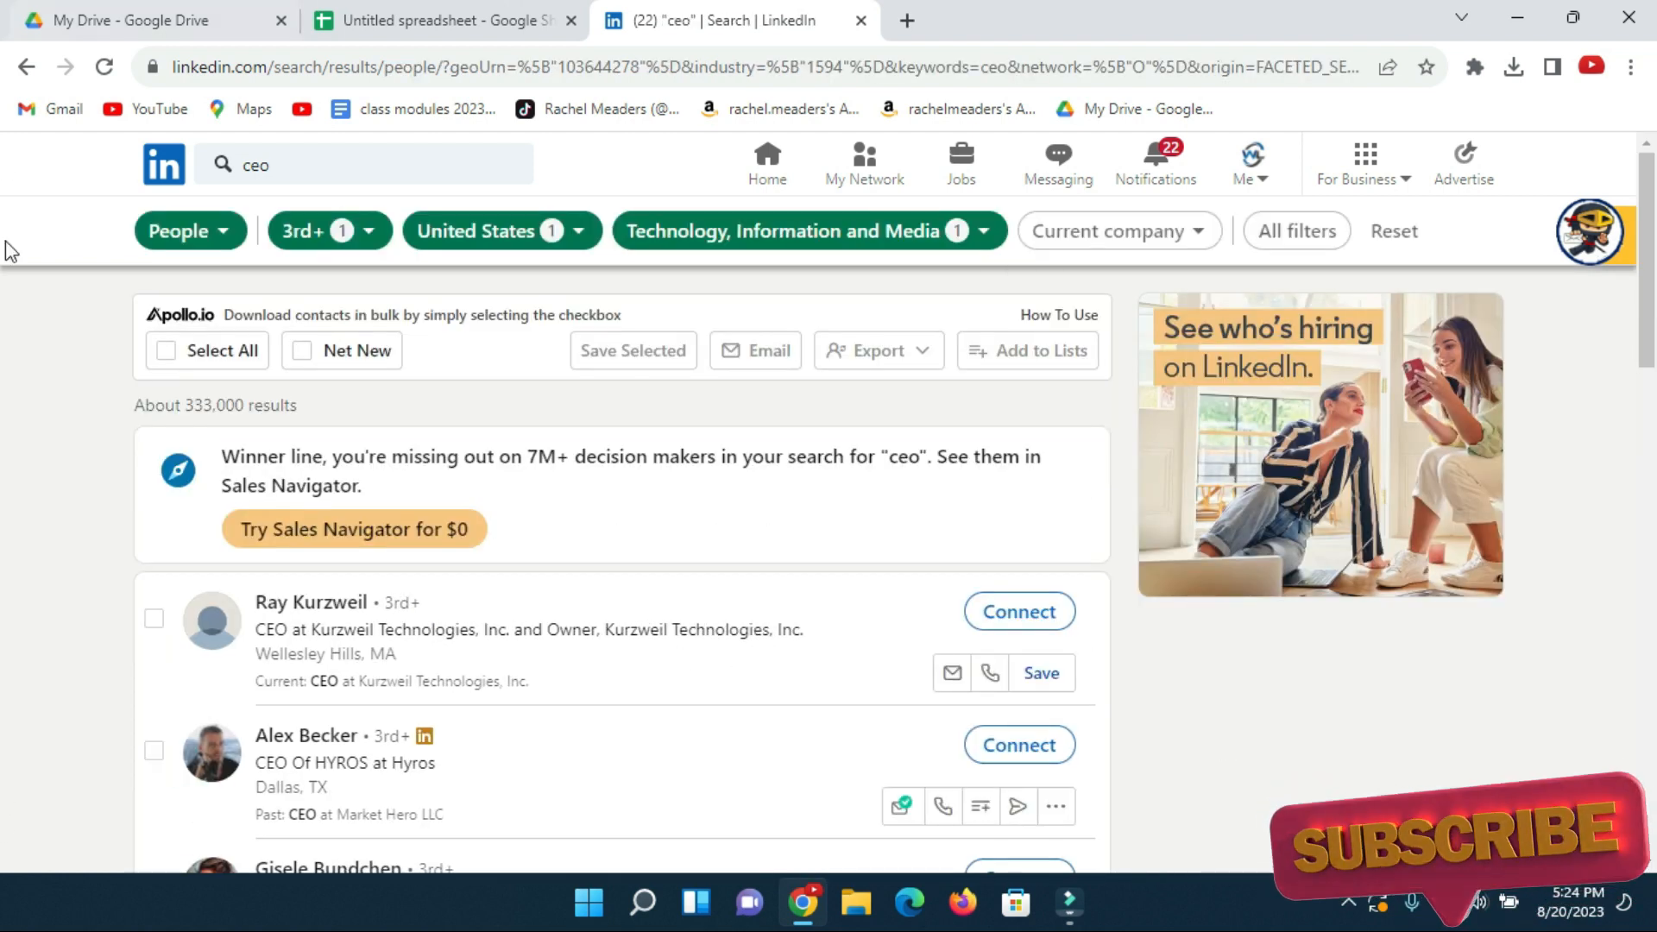
- Open the profile of the CEO of HYROS from the search results in a new tab and switch to it
scroll(426, 498, down, 3)
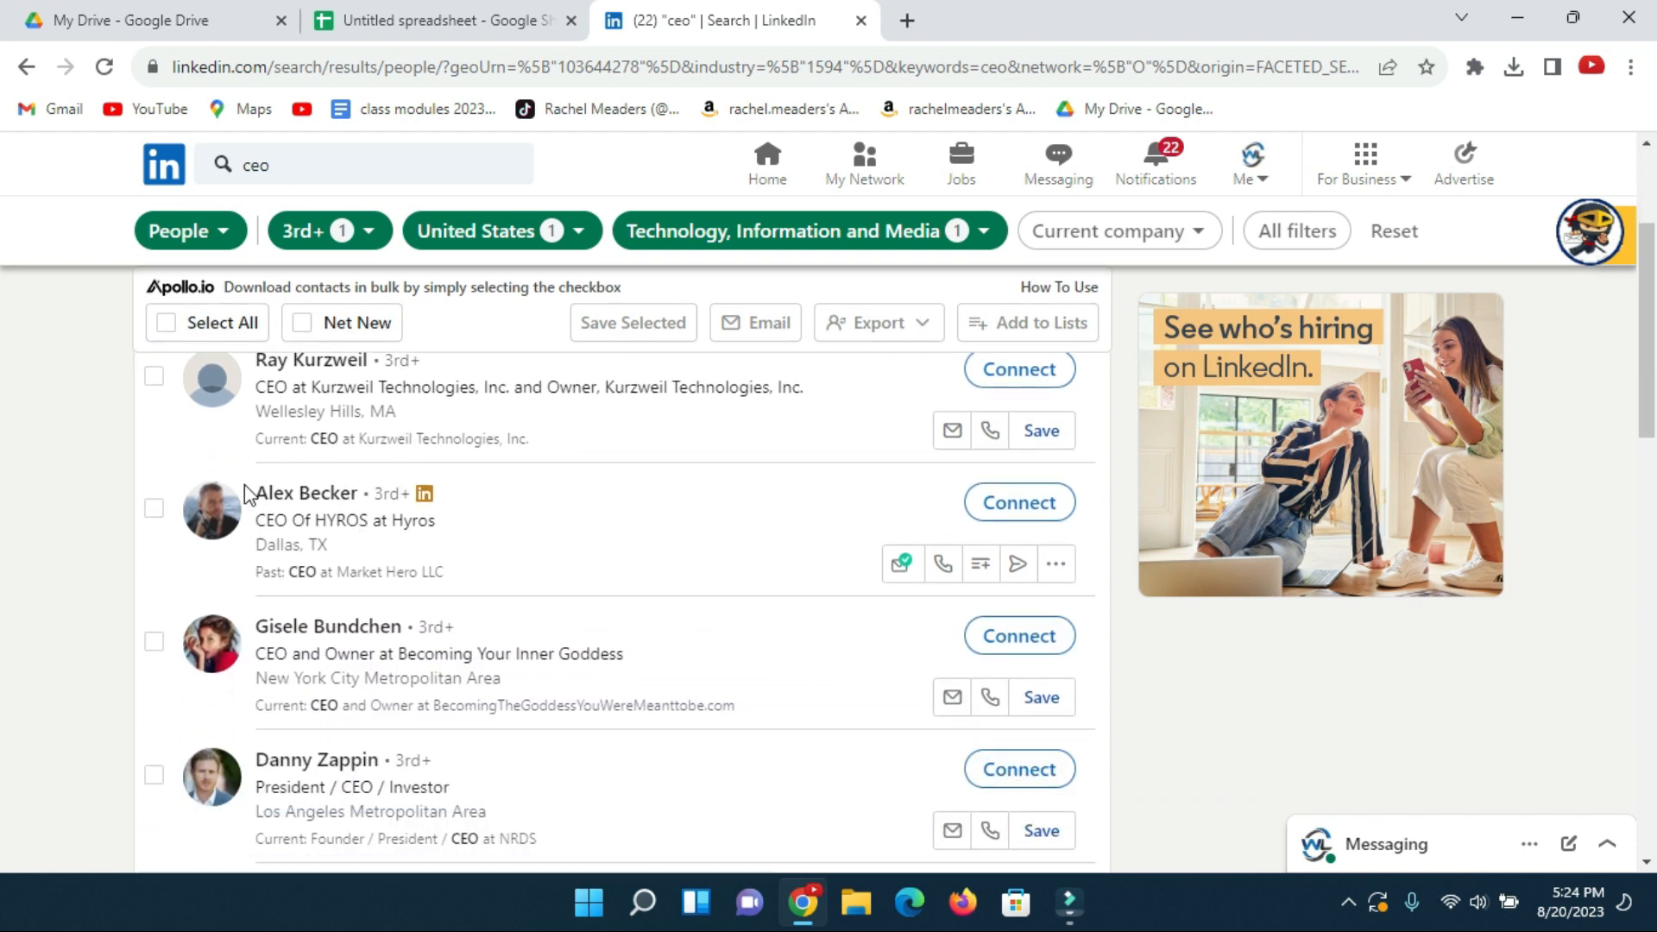
scroll(246, 494, up, 3)
scroll(455, 691, down, 3)
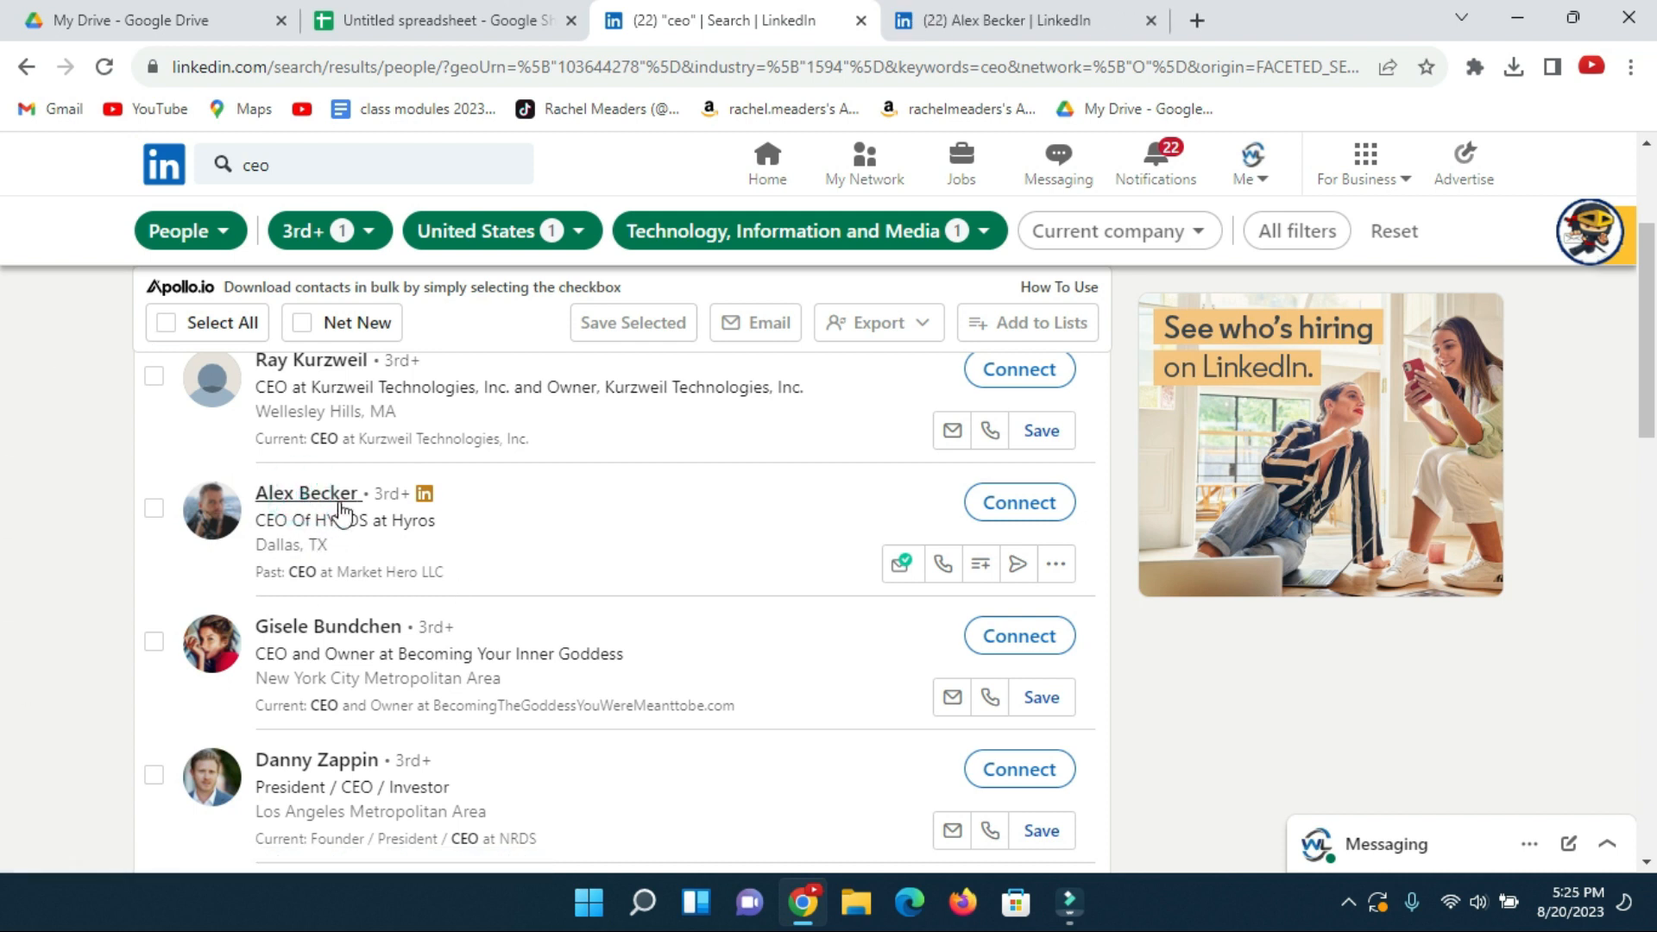
click(991, 19)
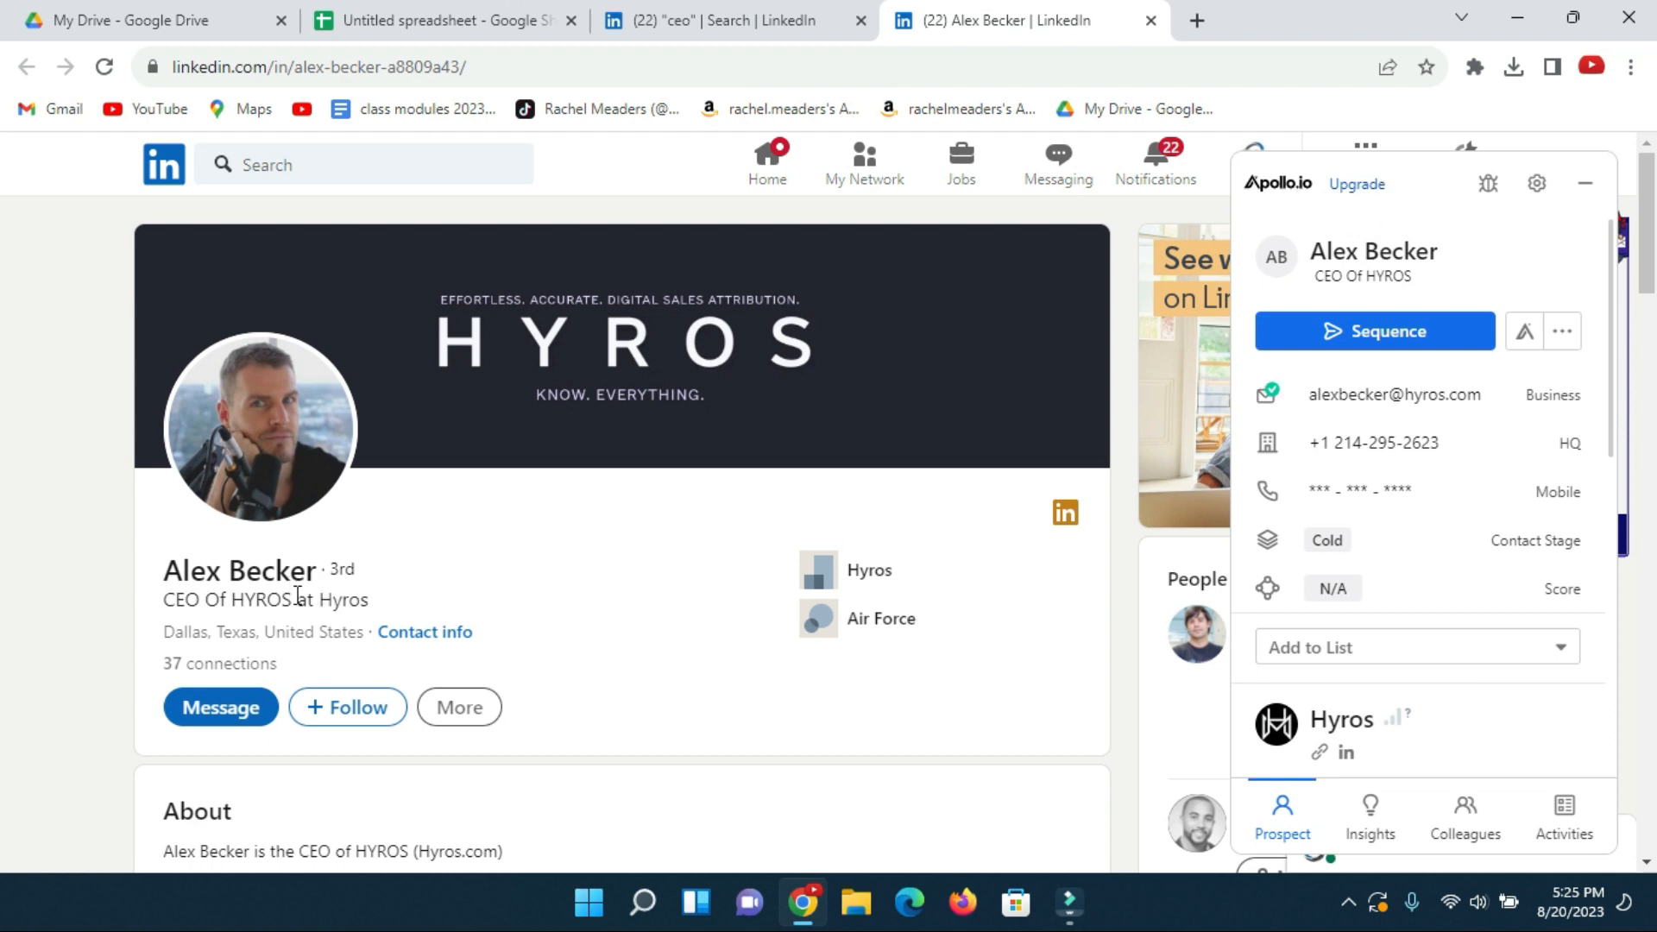
- Highlight and copy the HYROS CEO's verified business email in the Apollo panel
mouse_move(1433, 408)
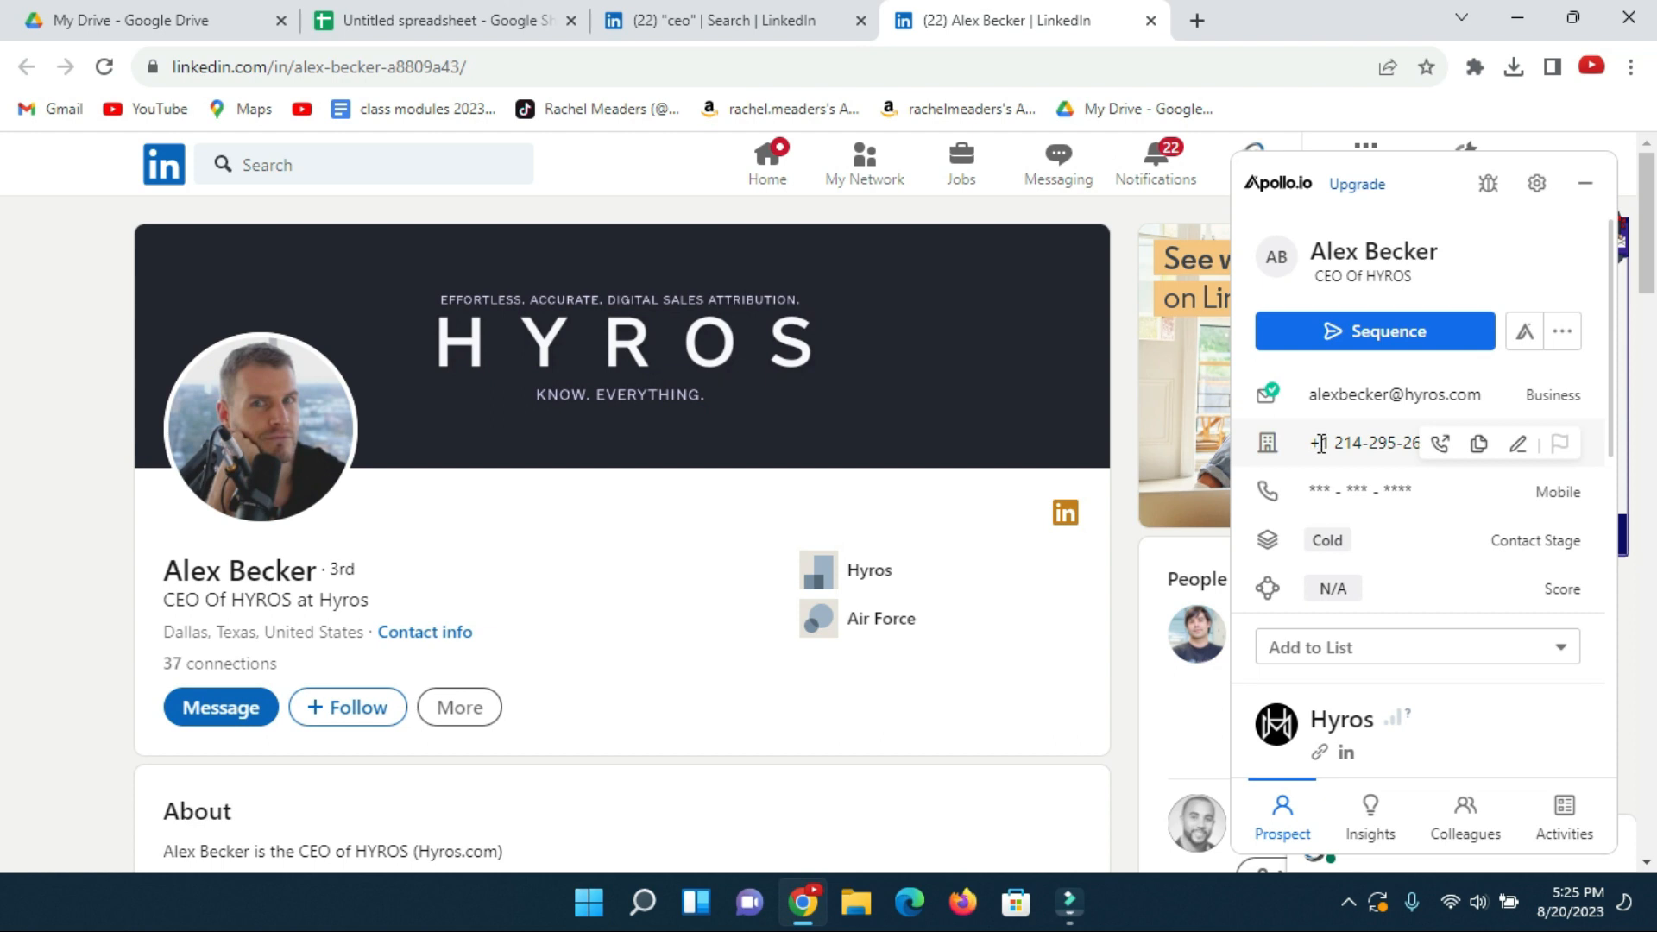
mouse_move(1331, 399)
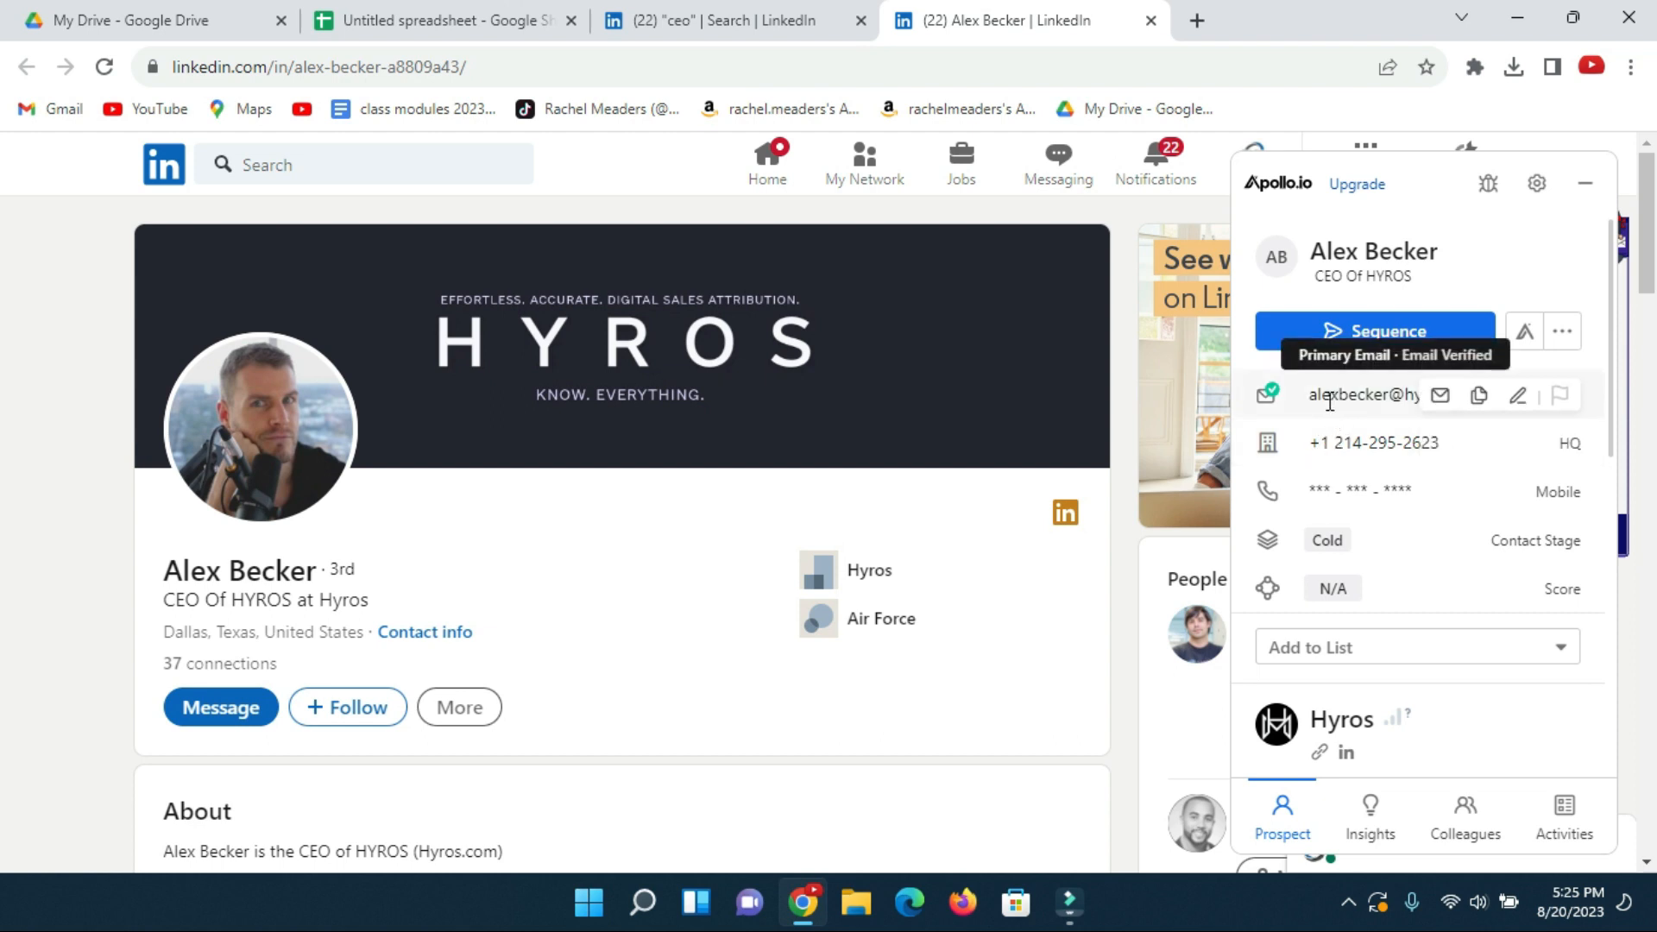
drag(1310, 395, 1462, 396)
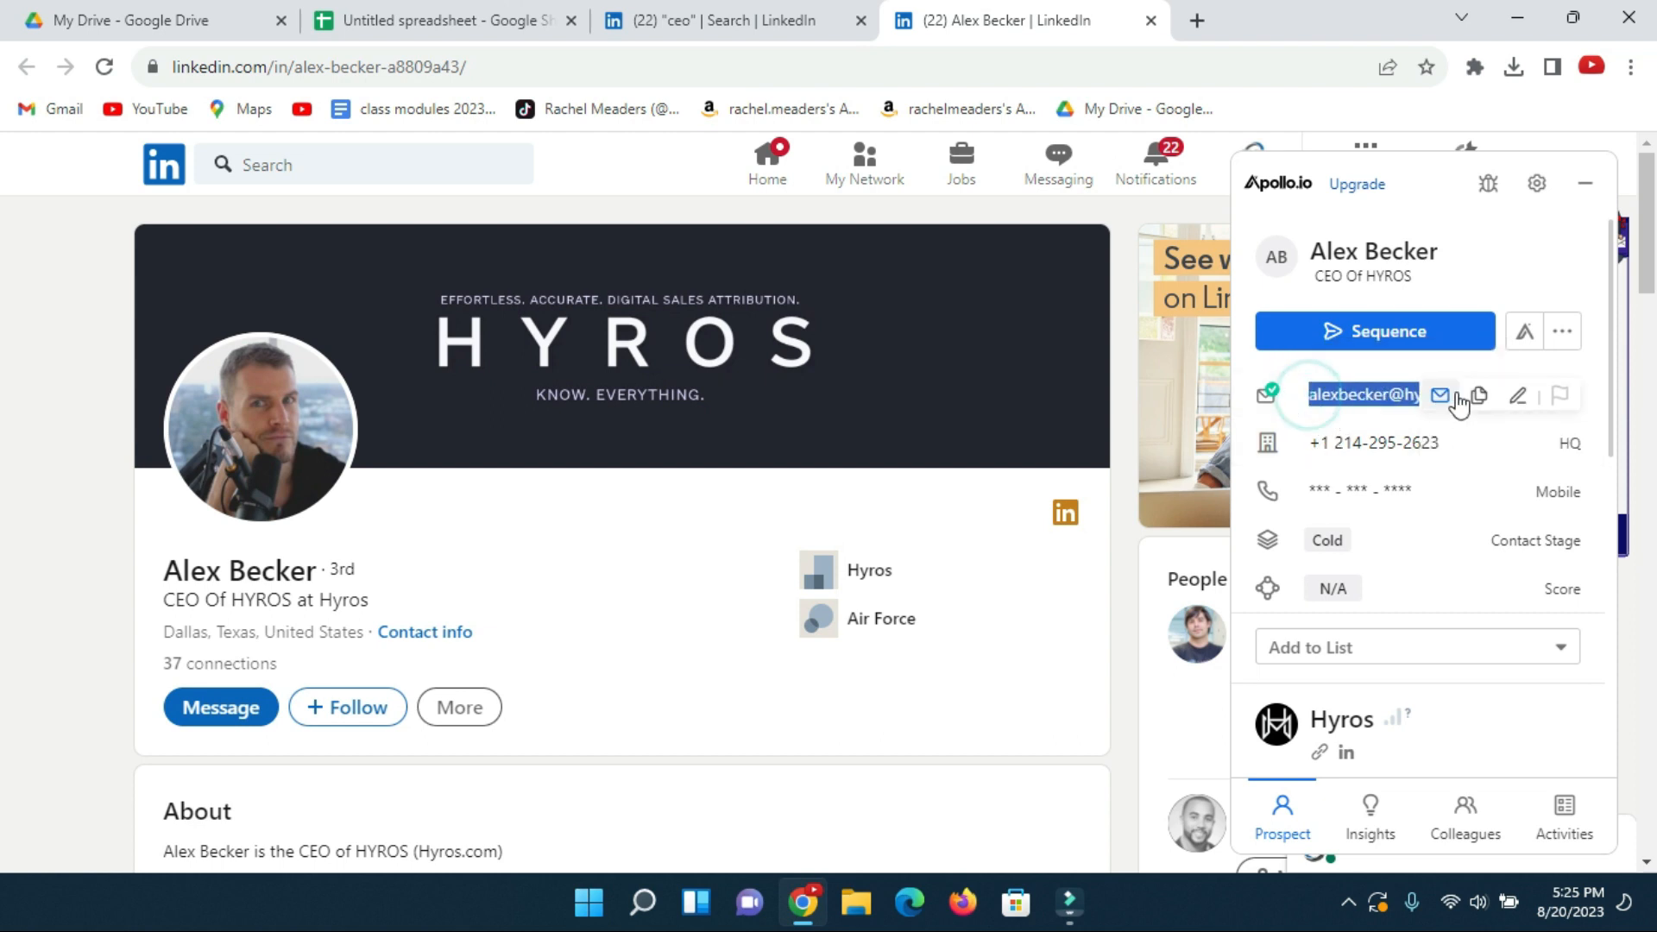
click(1356, 386)
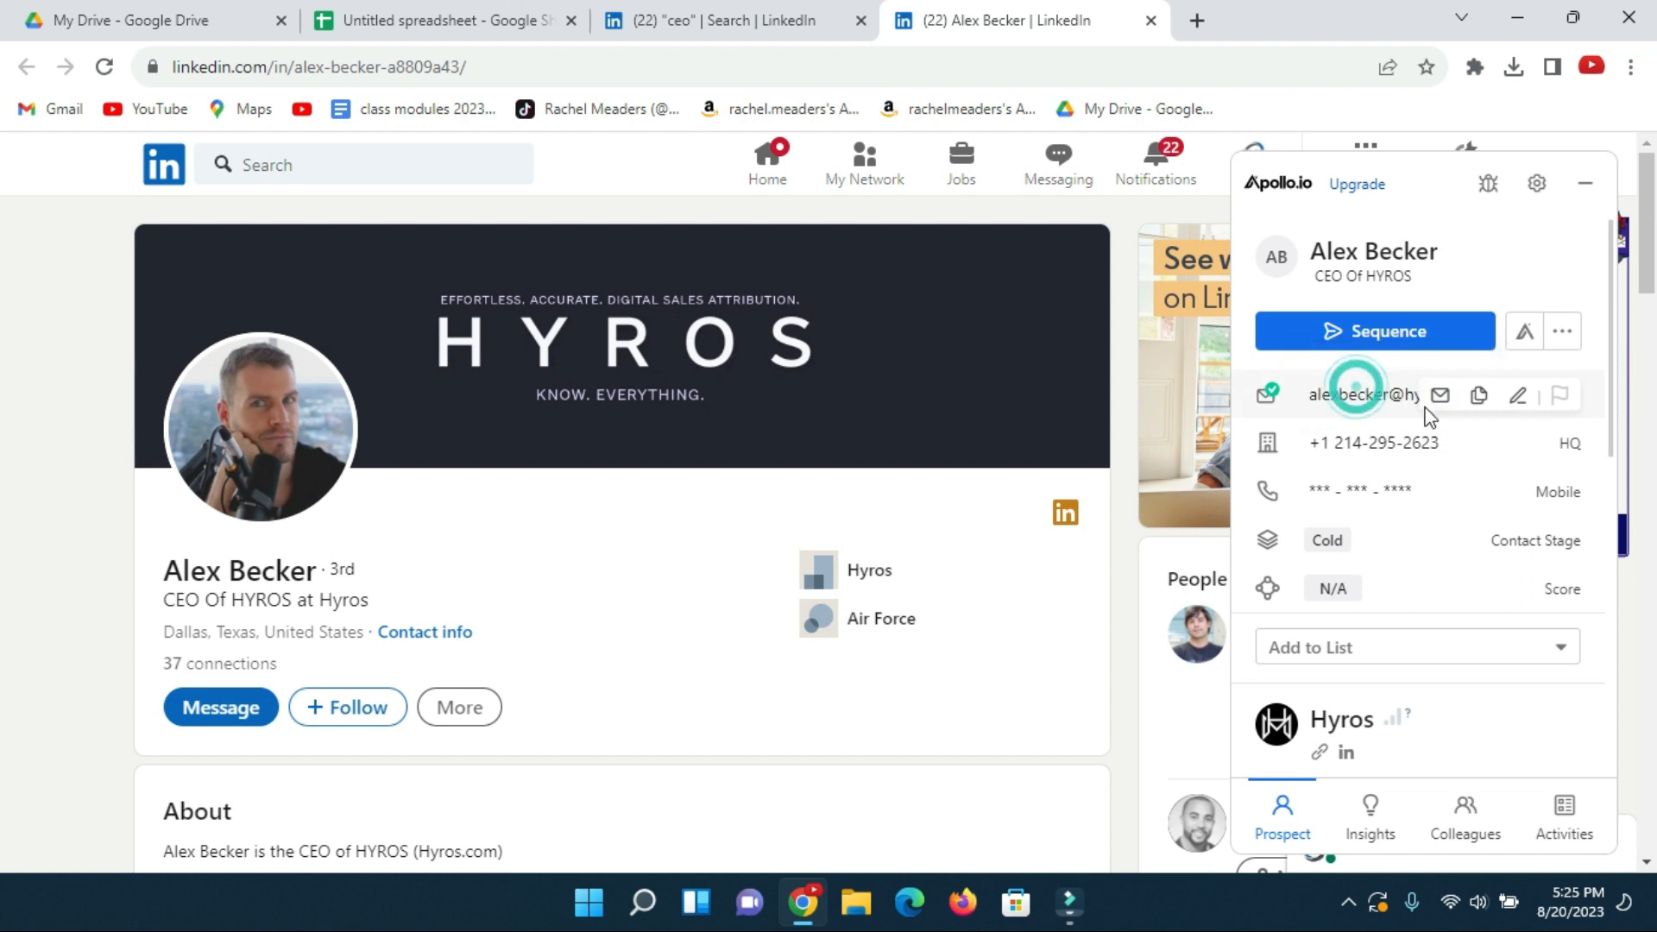
click(1479, 397)
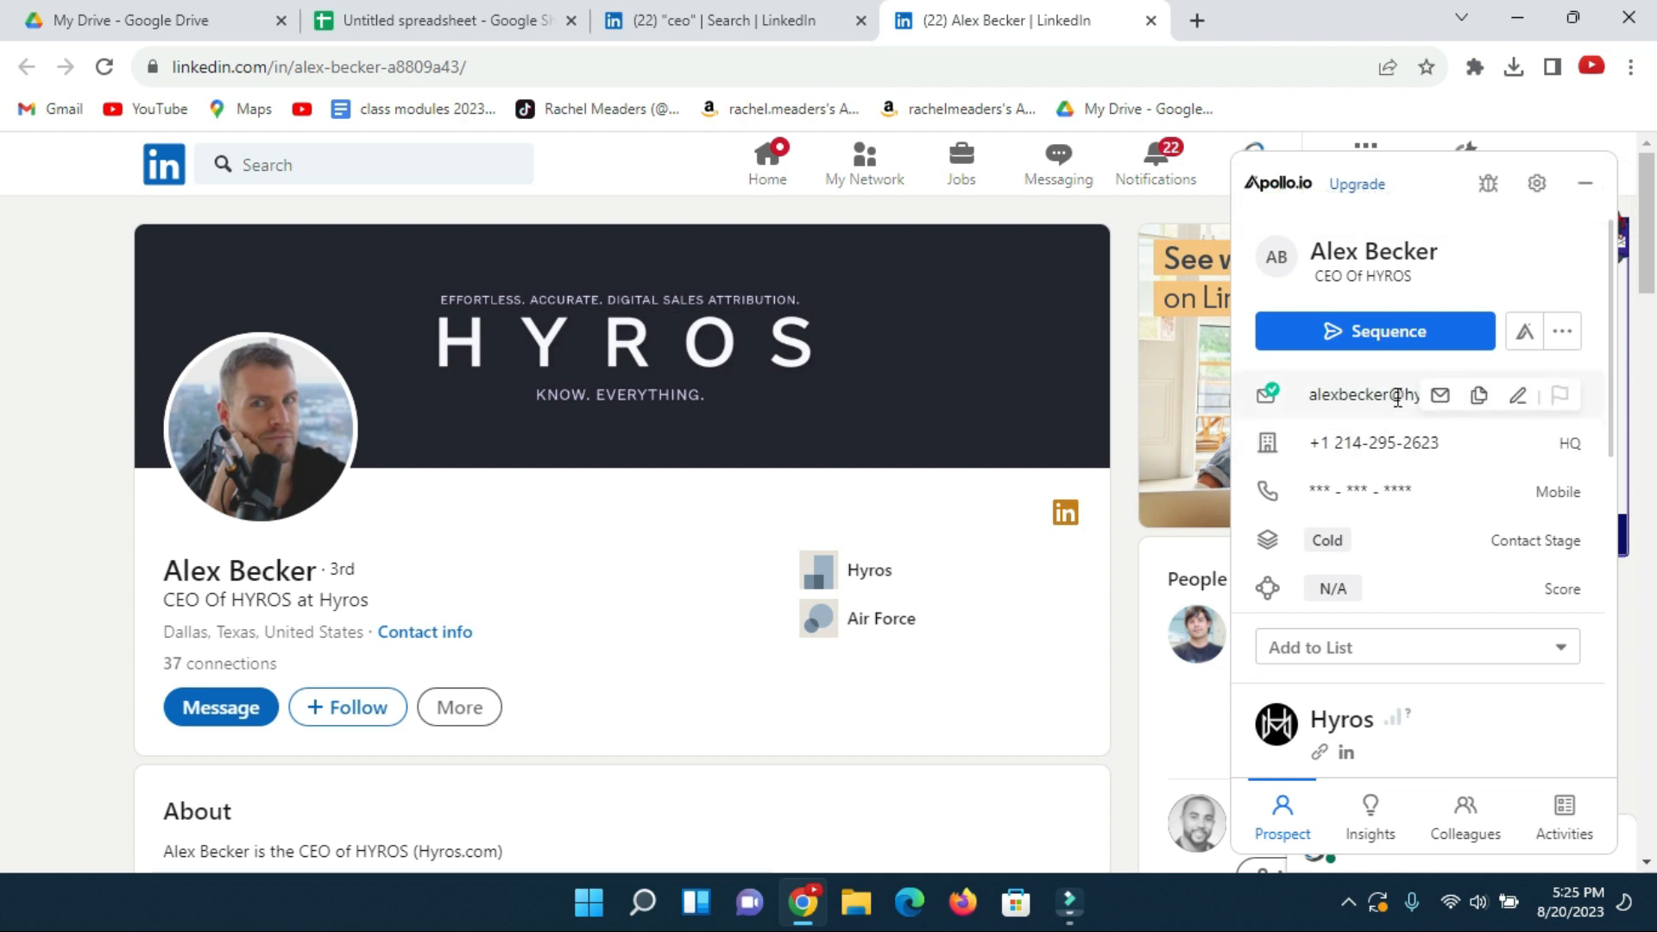
- Open an email draft to the HYROS CEO, review its fields and sending options, and close it unsent
click(1439, 397)
scroll(493, 630, down, 1)
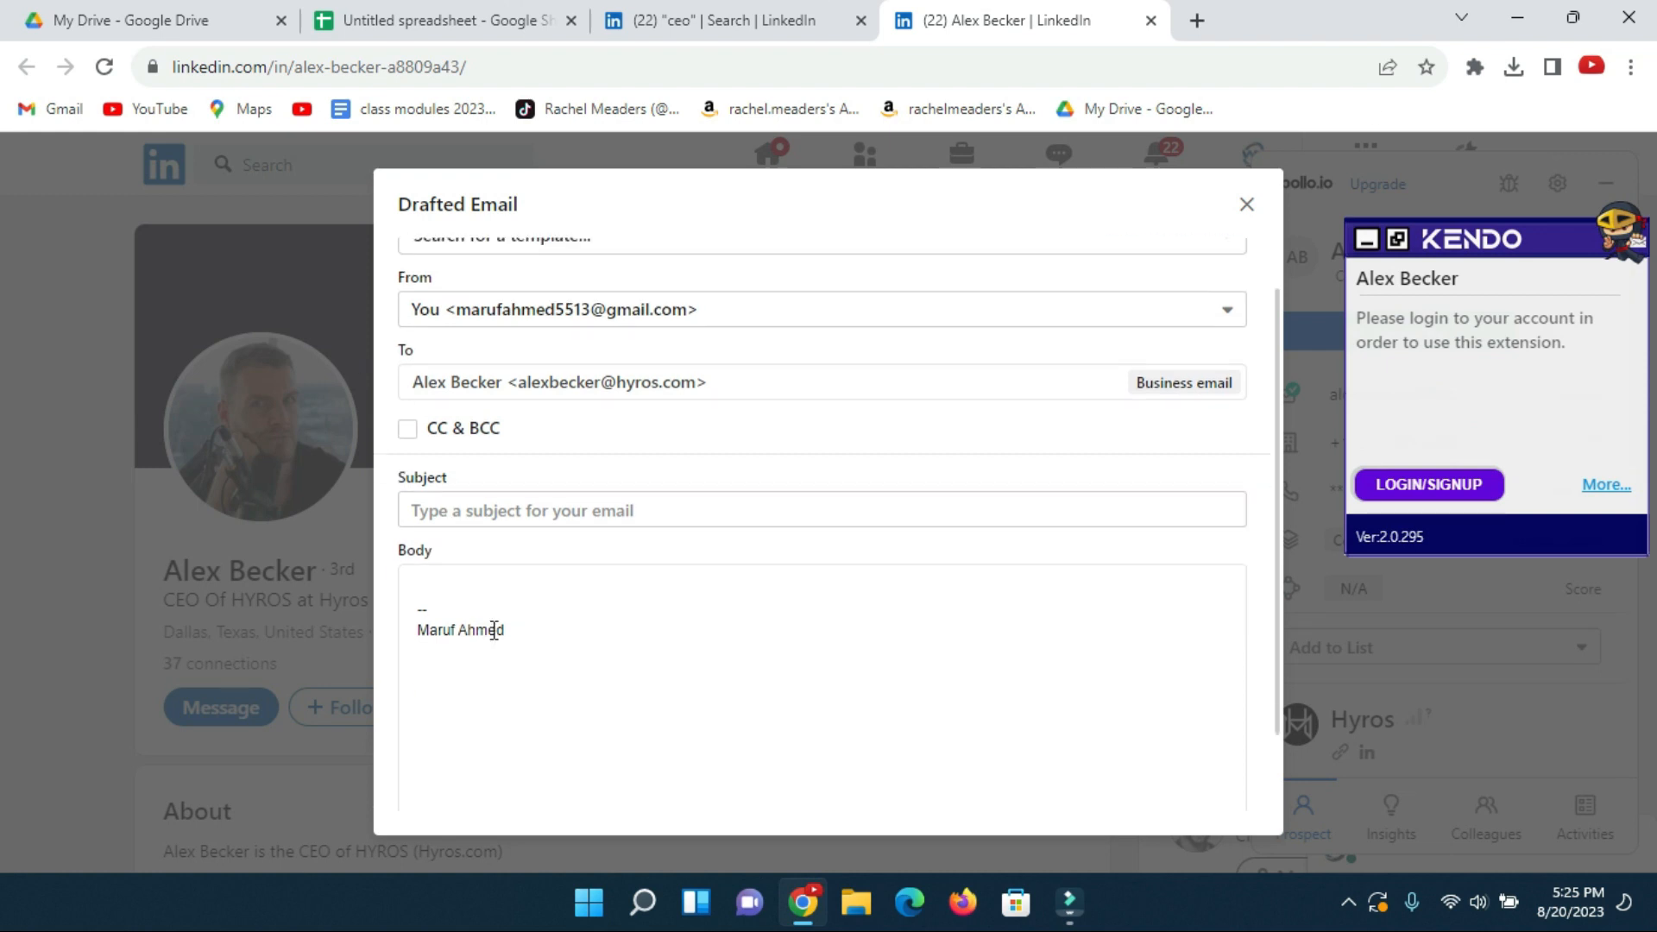
scroll(493, 630, down, 2)
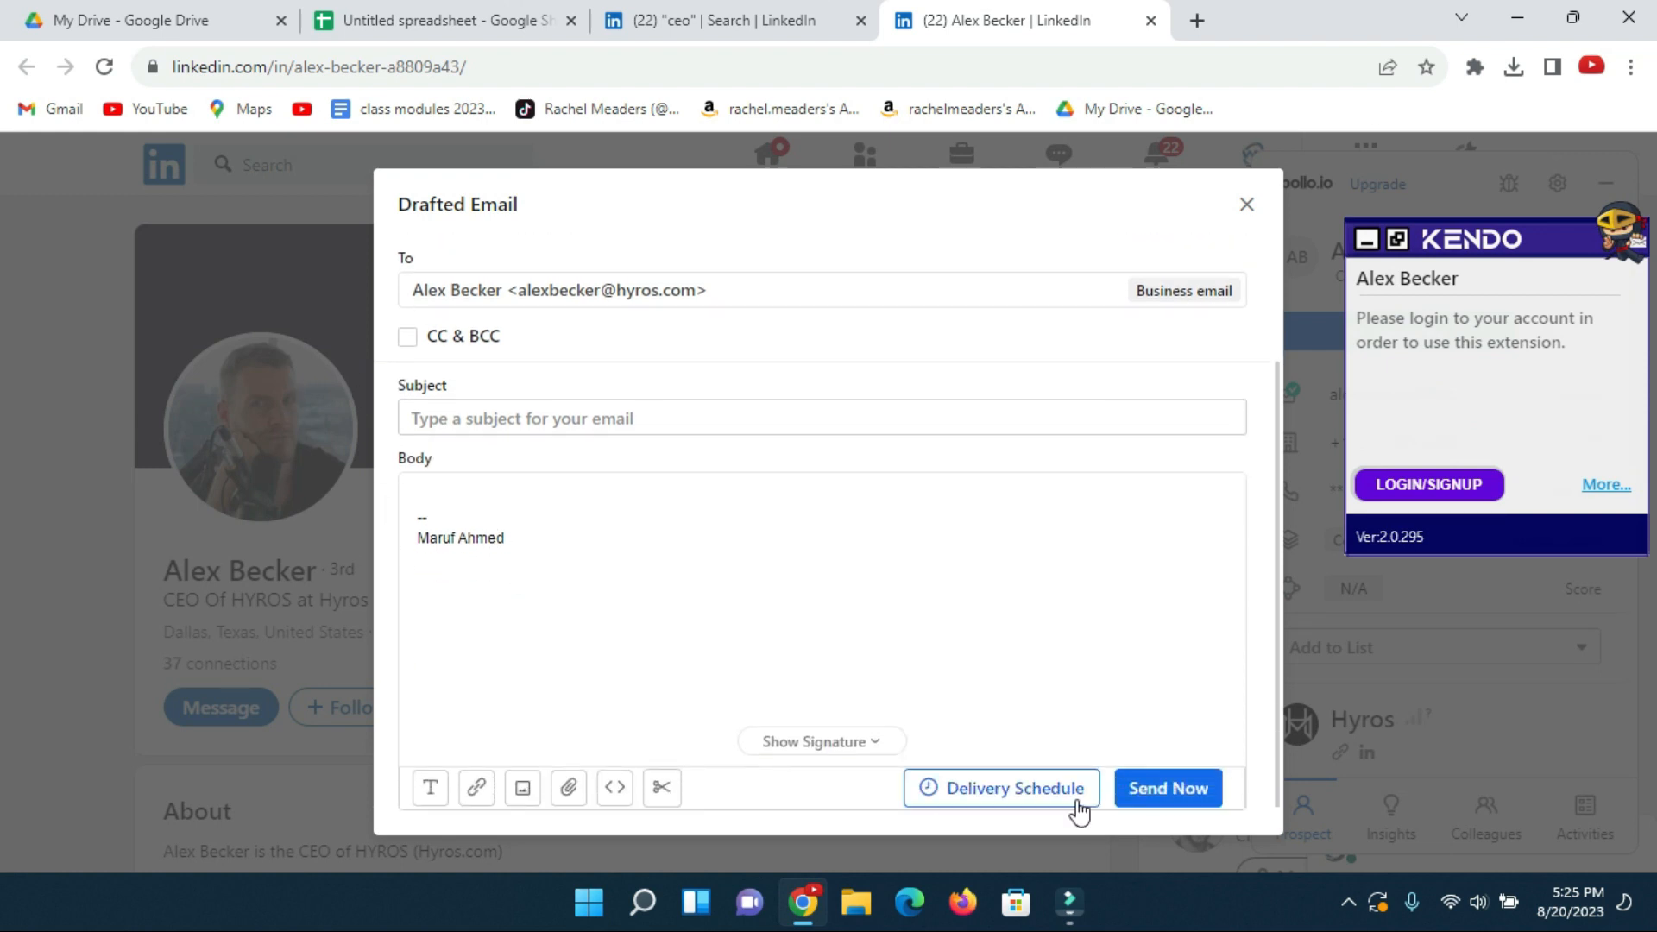
scroll(736, 573, up, 2)
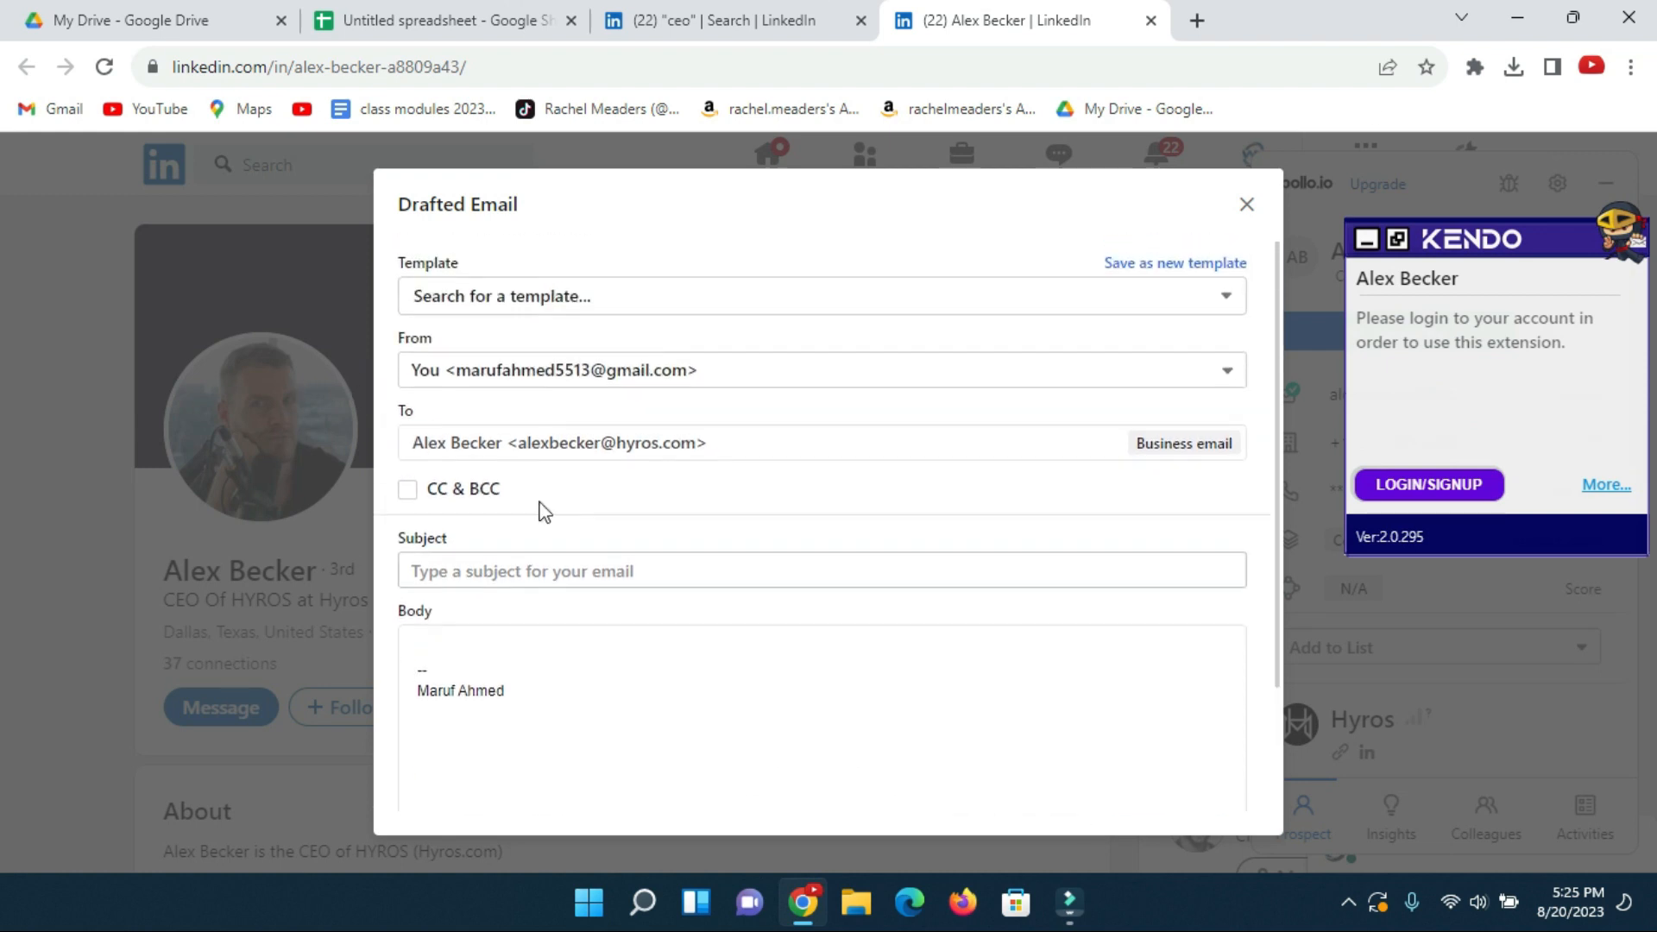
click(1247, 205)
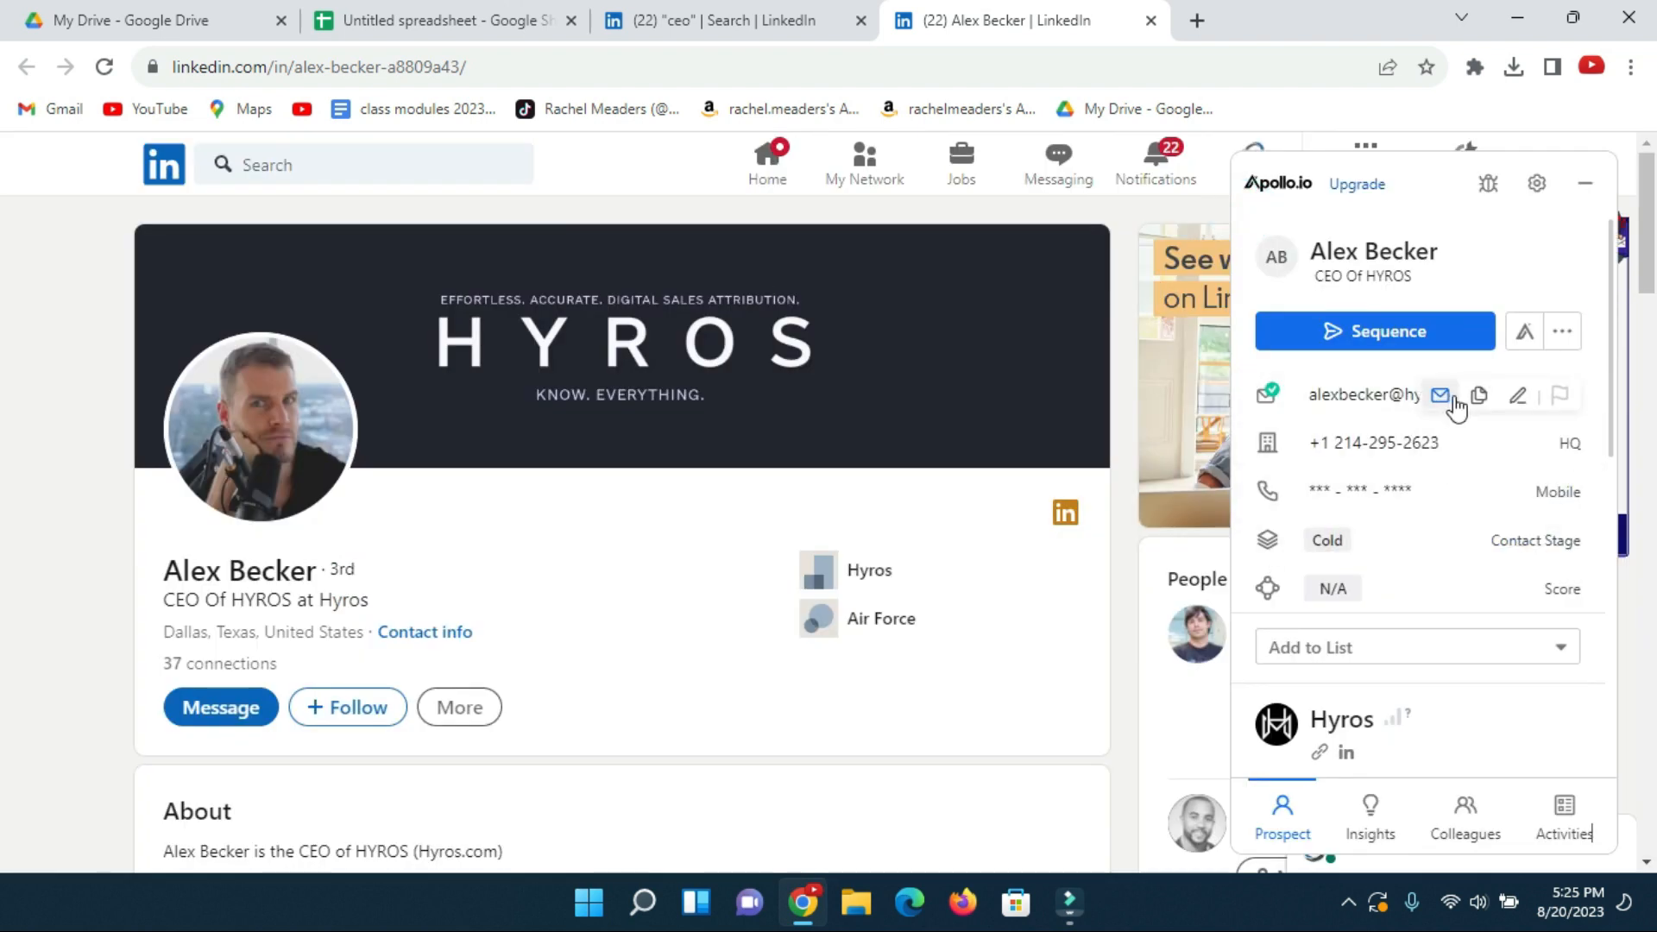
- Copy the HYROS CEO's business email from Apollo and paste it into cell E3 of the Untitled spreadsheet
click(1479, 397)
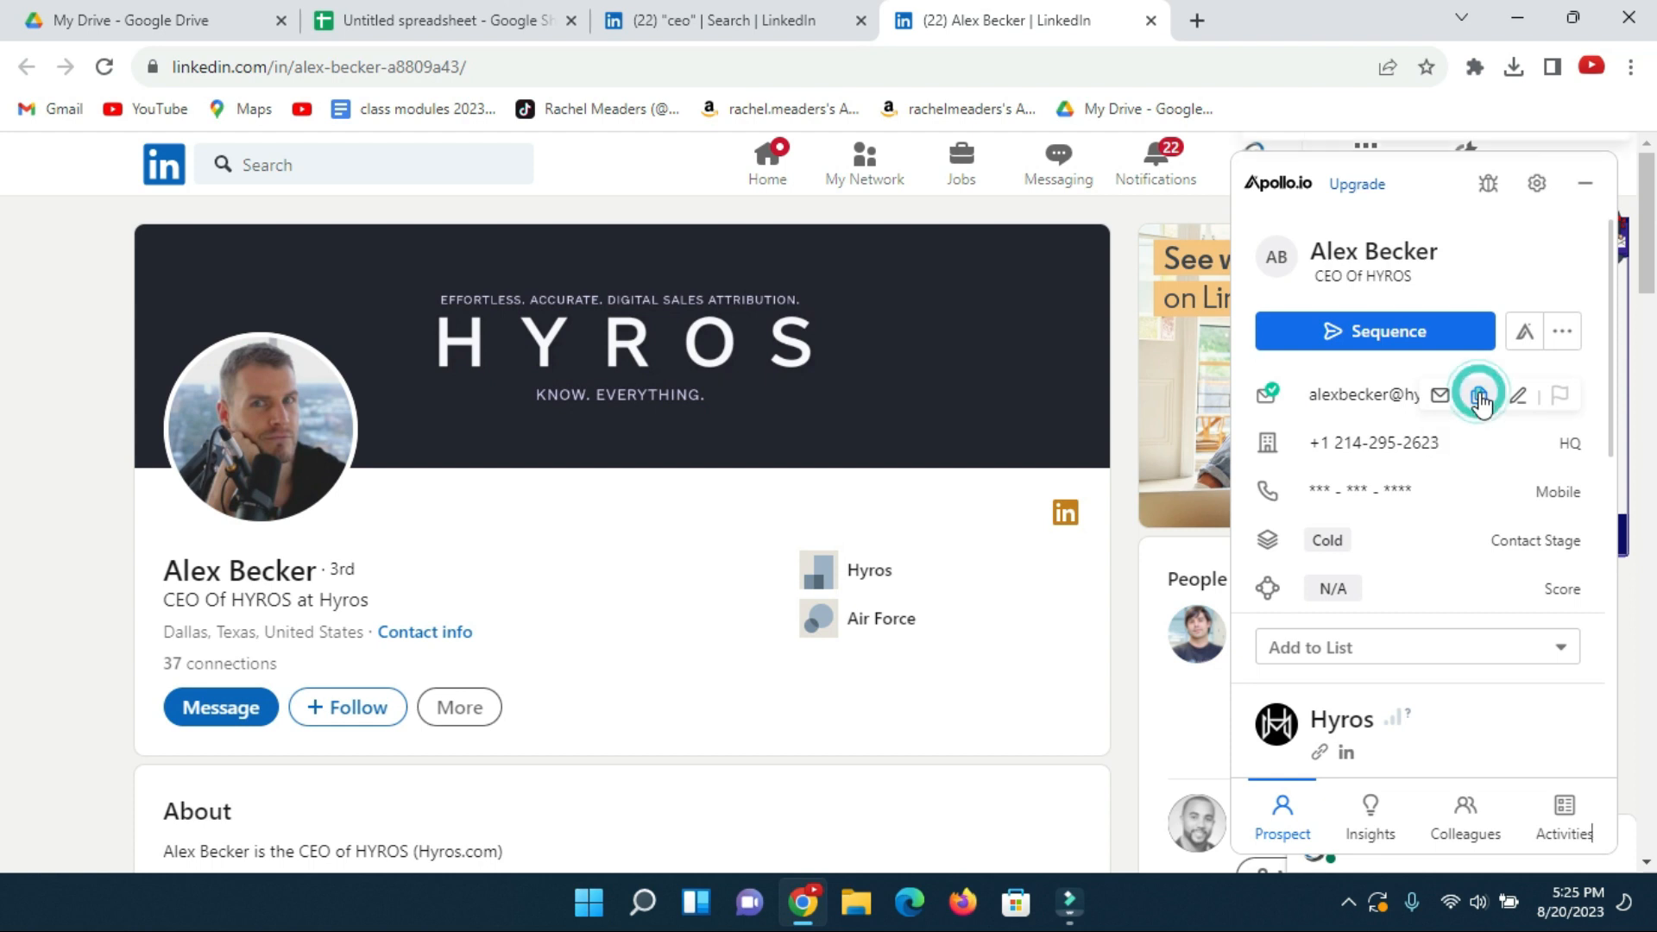
click(389, 24)
double_click(577, 403)
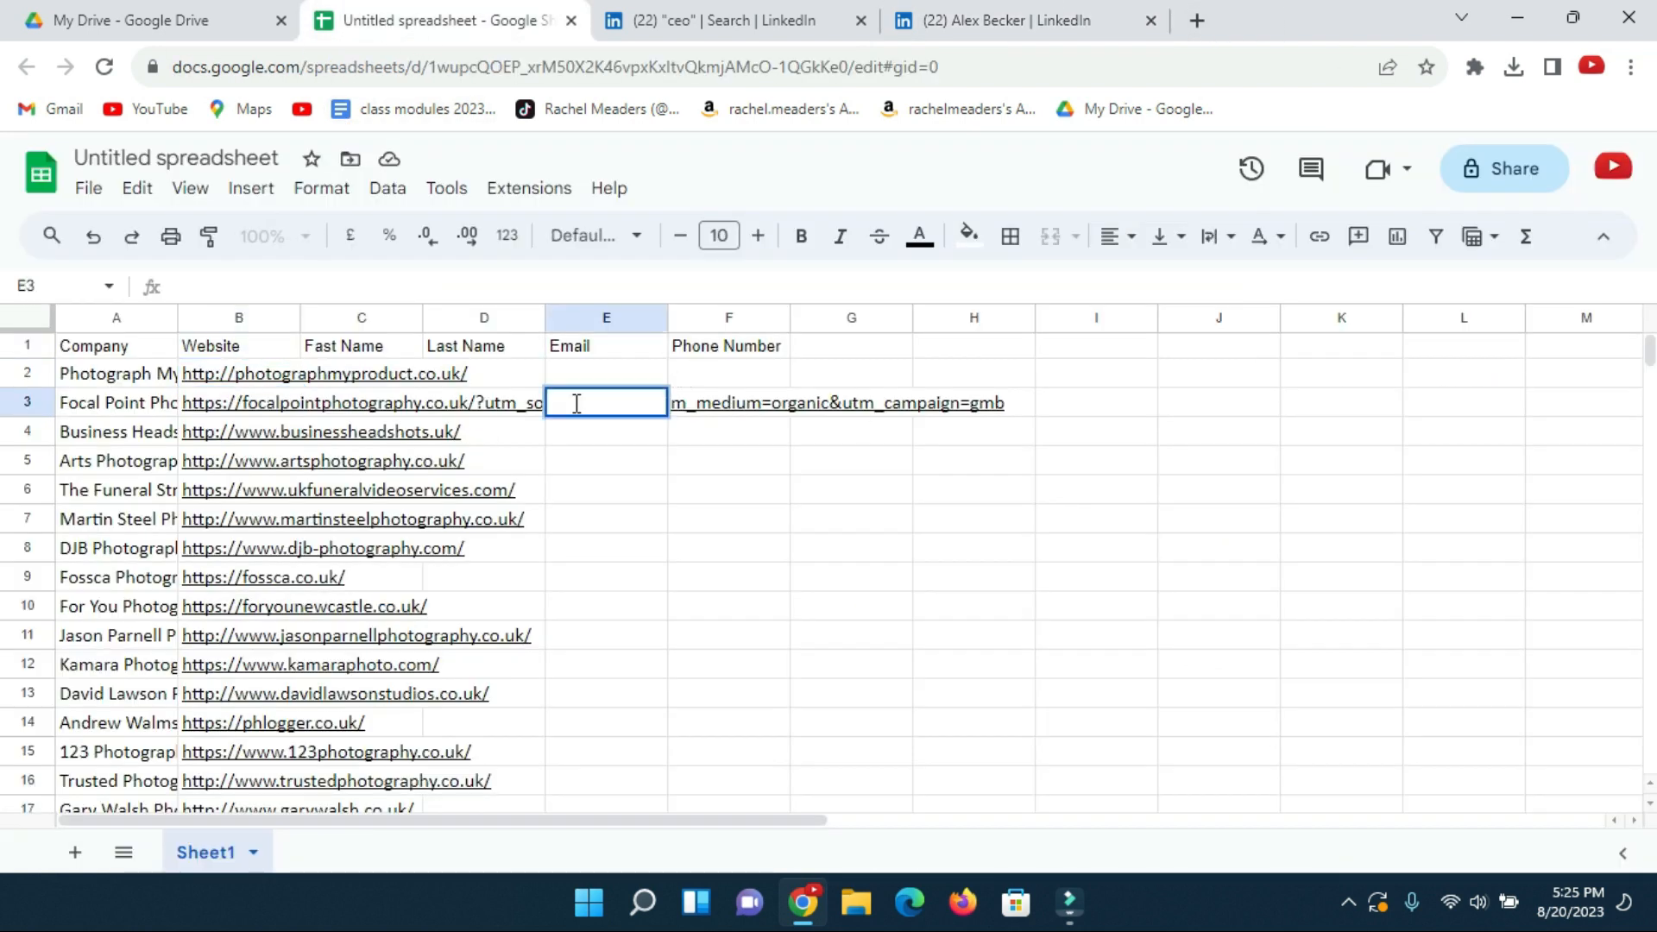
key(ctrl+v)
click(689, 472)
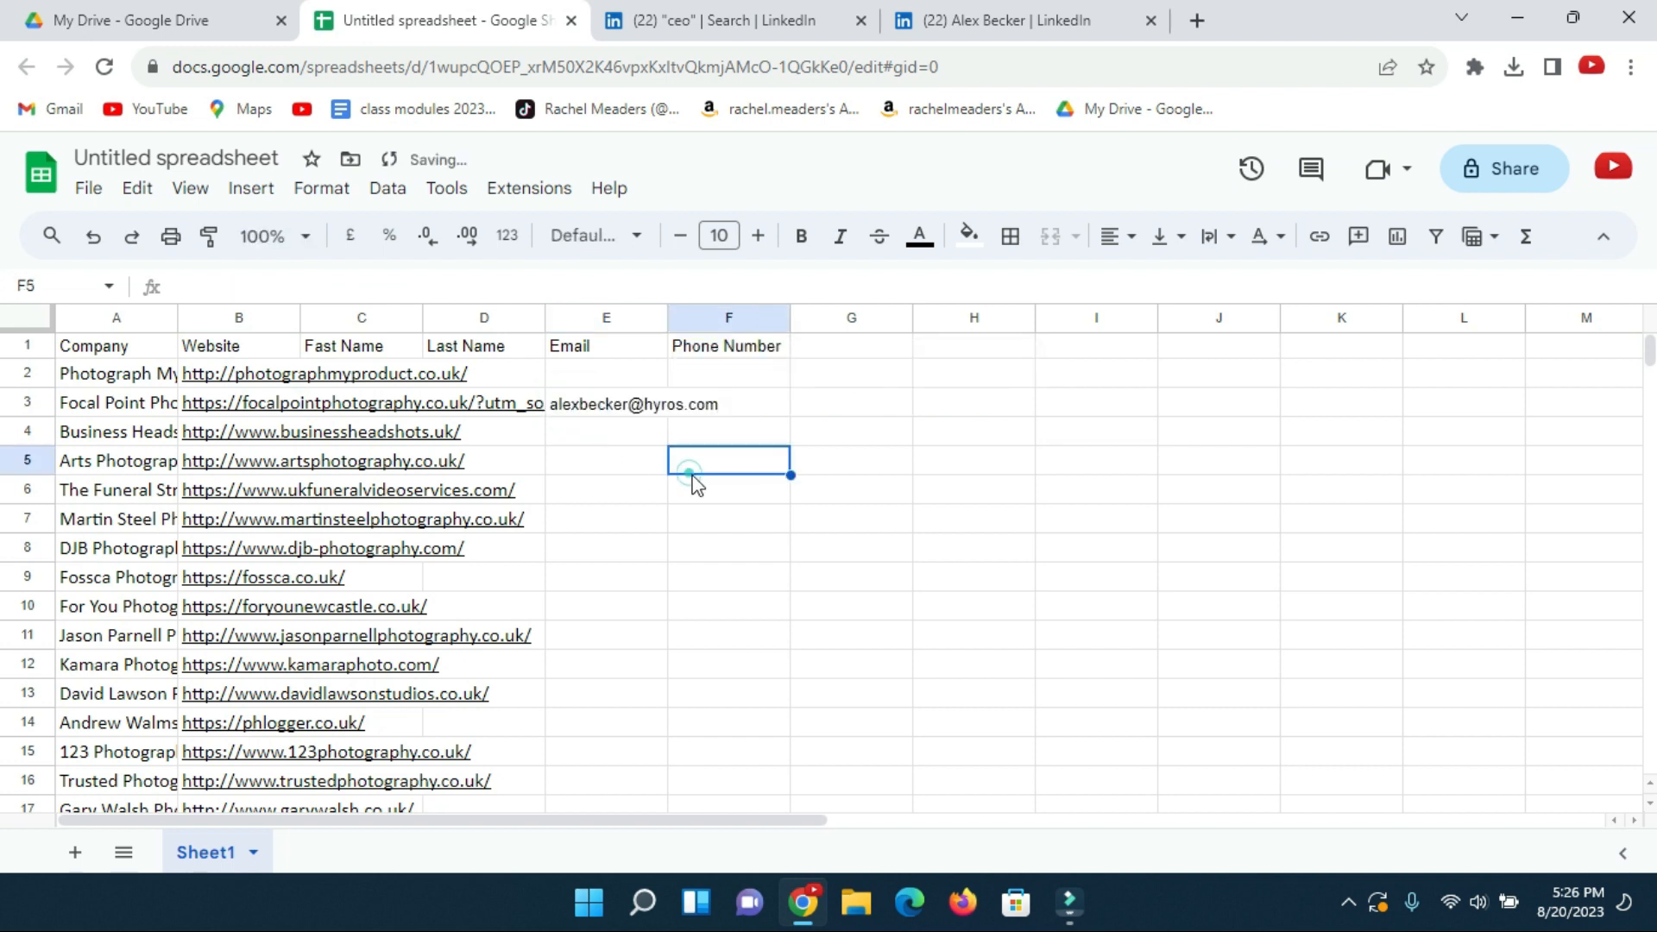
click(561, 413)
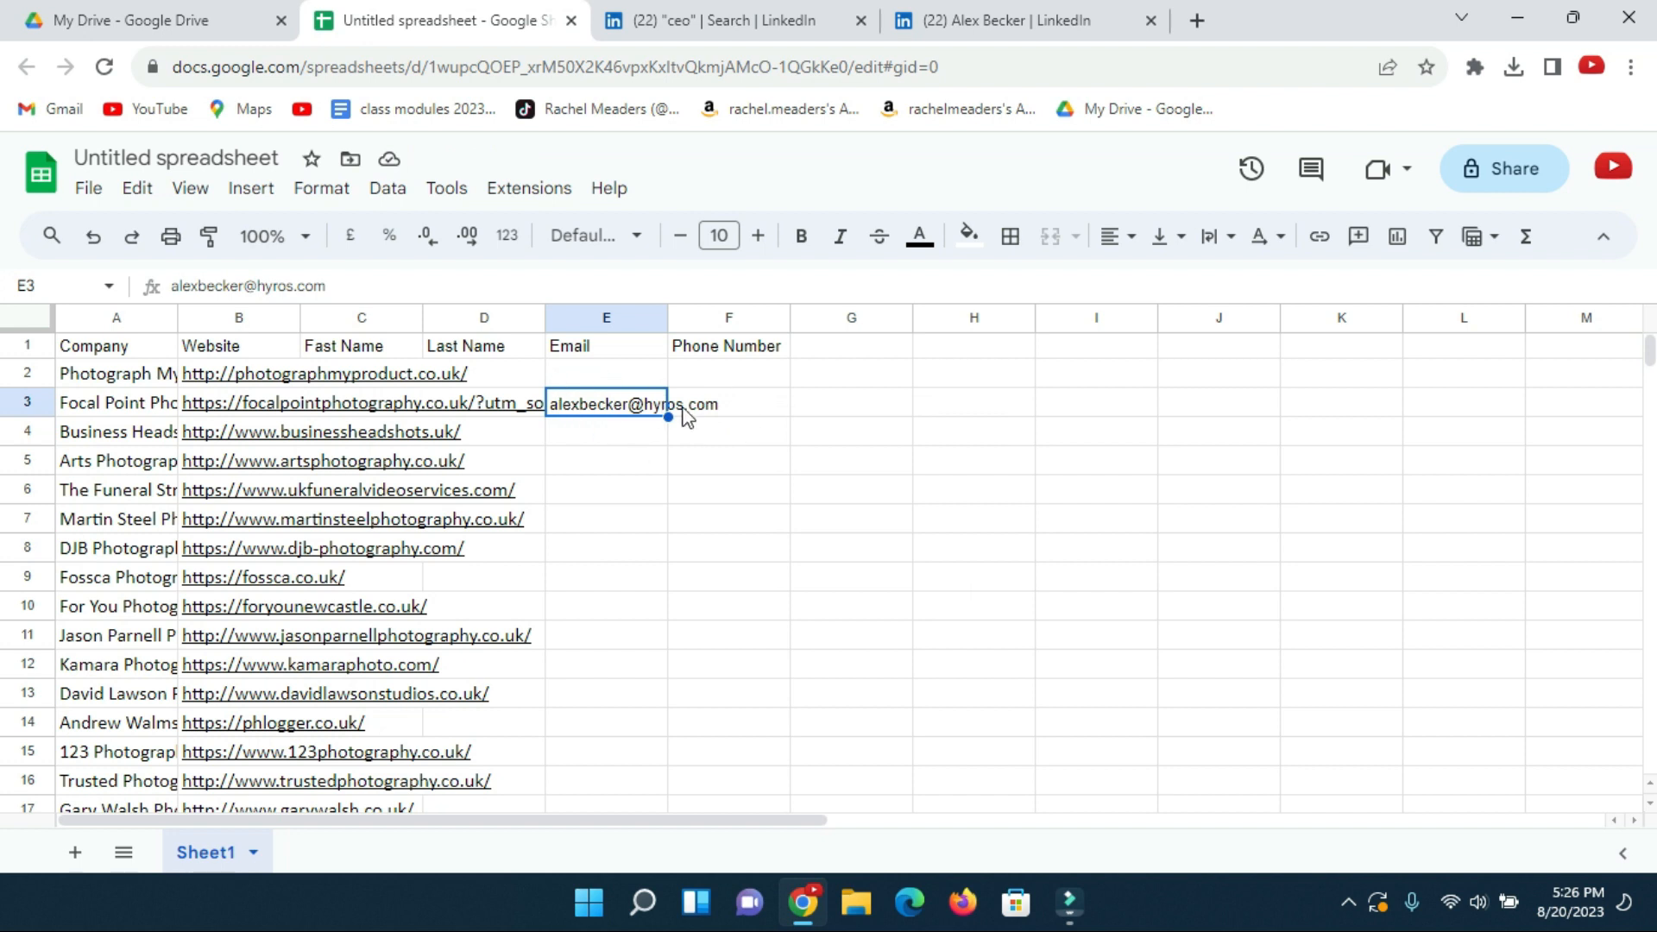
click(645, 481)
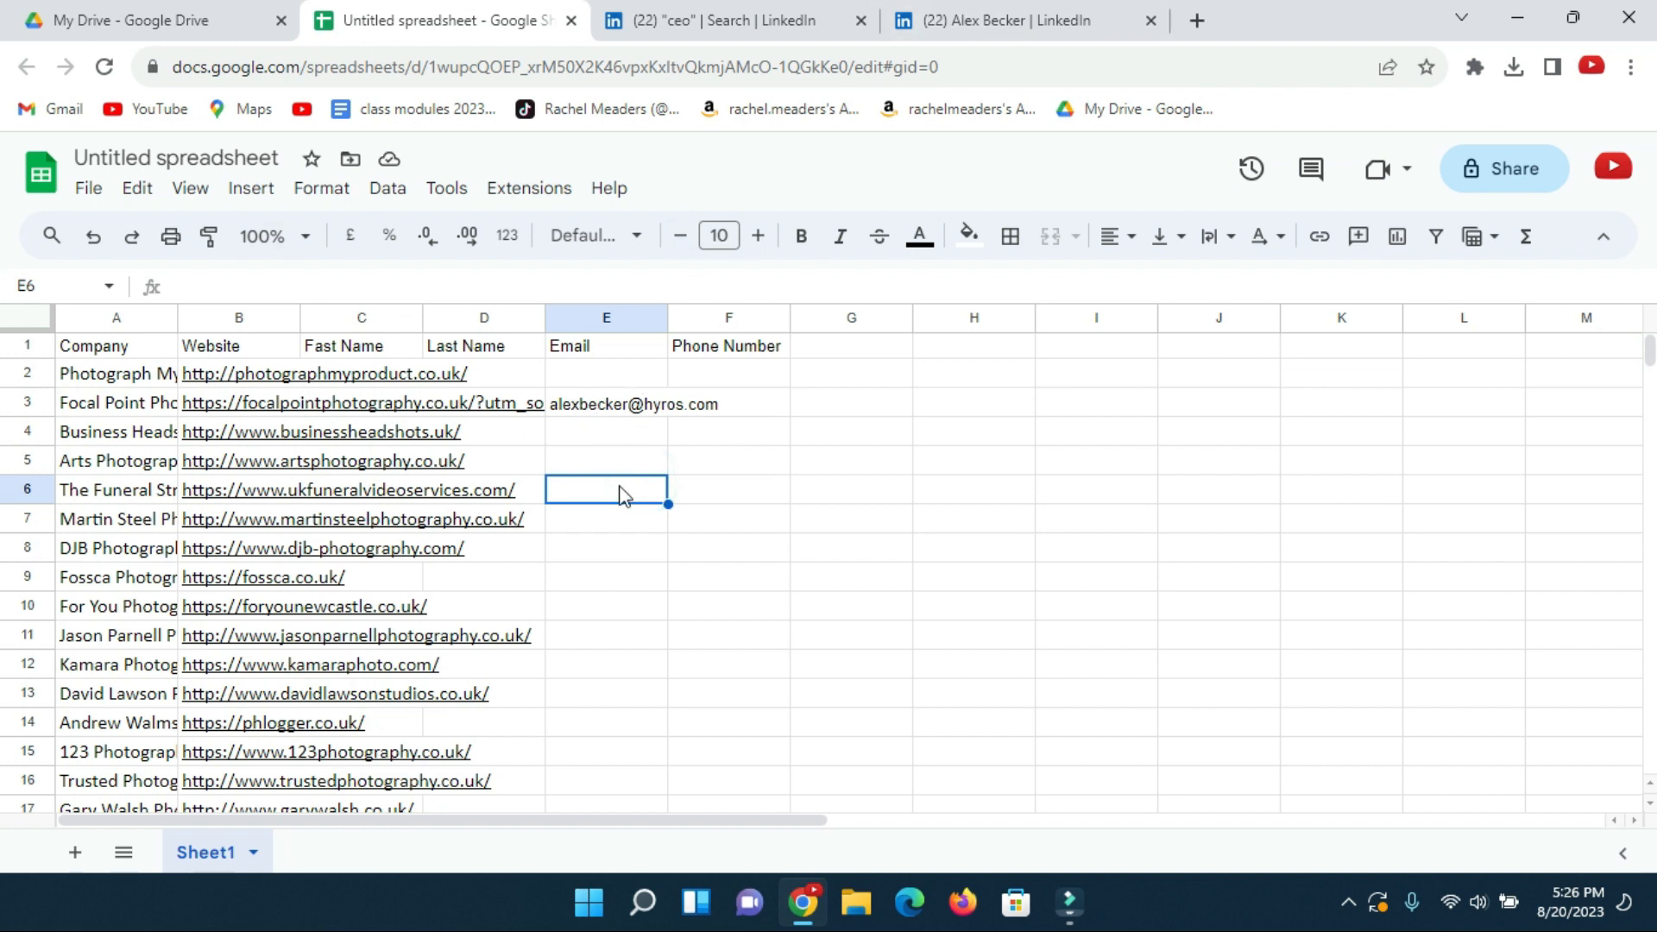
- Return to the LinkedIn results, open the Becoming Your Inner Goddess CEO's profile in a new tab, and collapse the Kendo popup
click(681, 20)
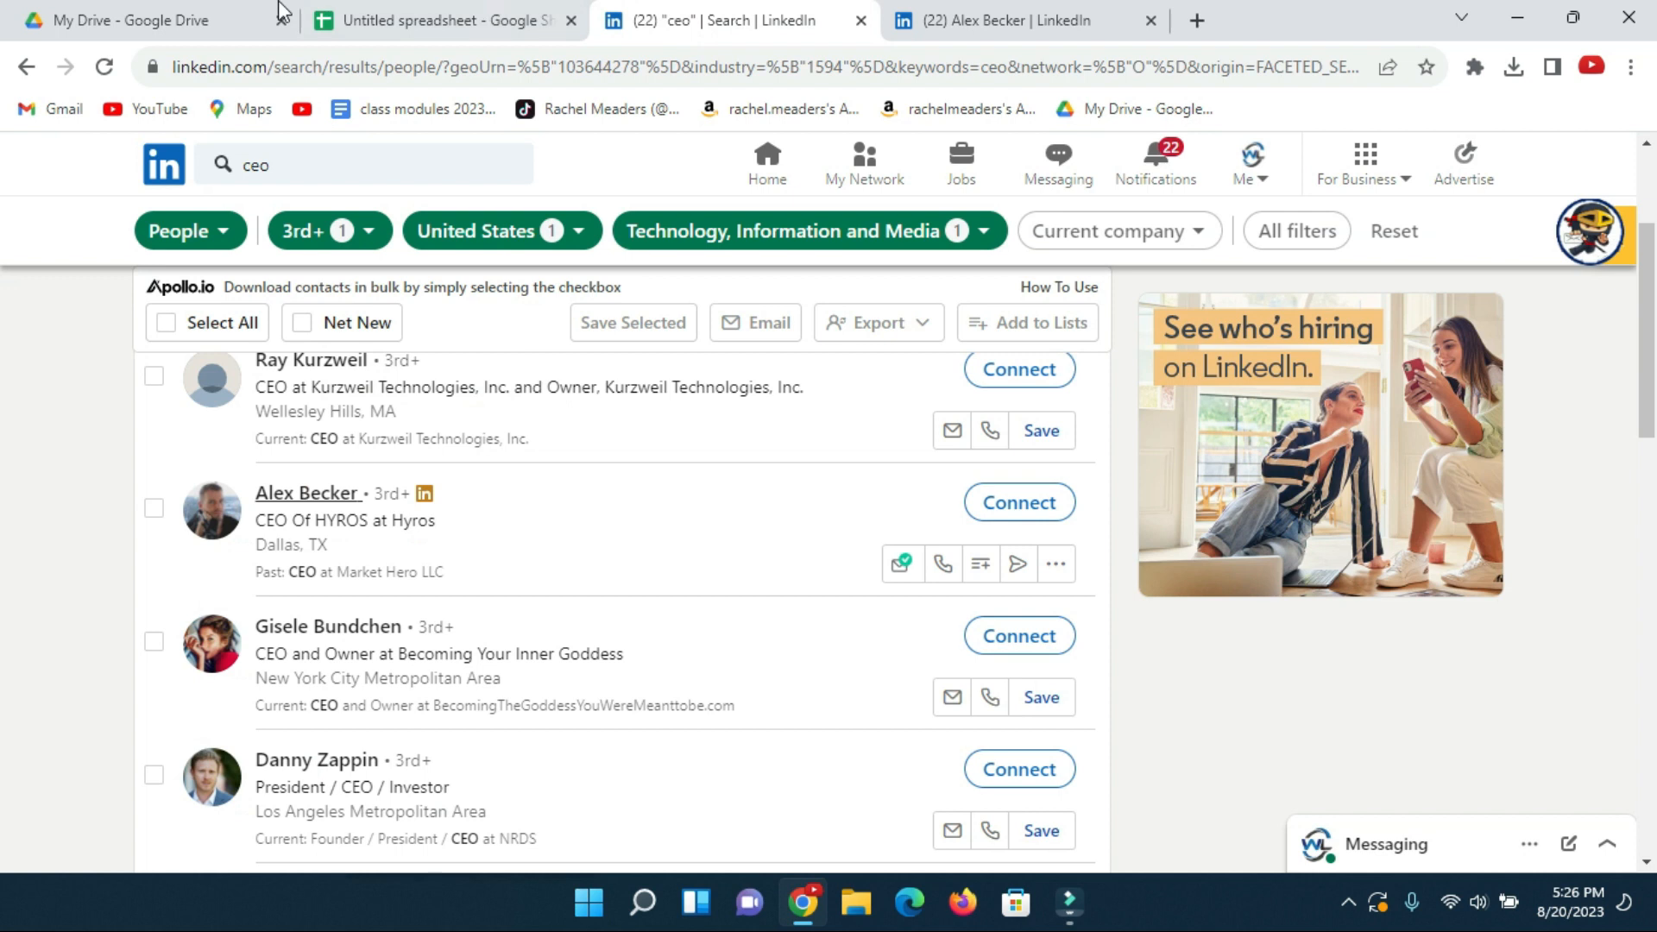
scroll(277, 397, down, 3)
scroll(374, 462, up, 2)
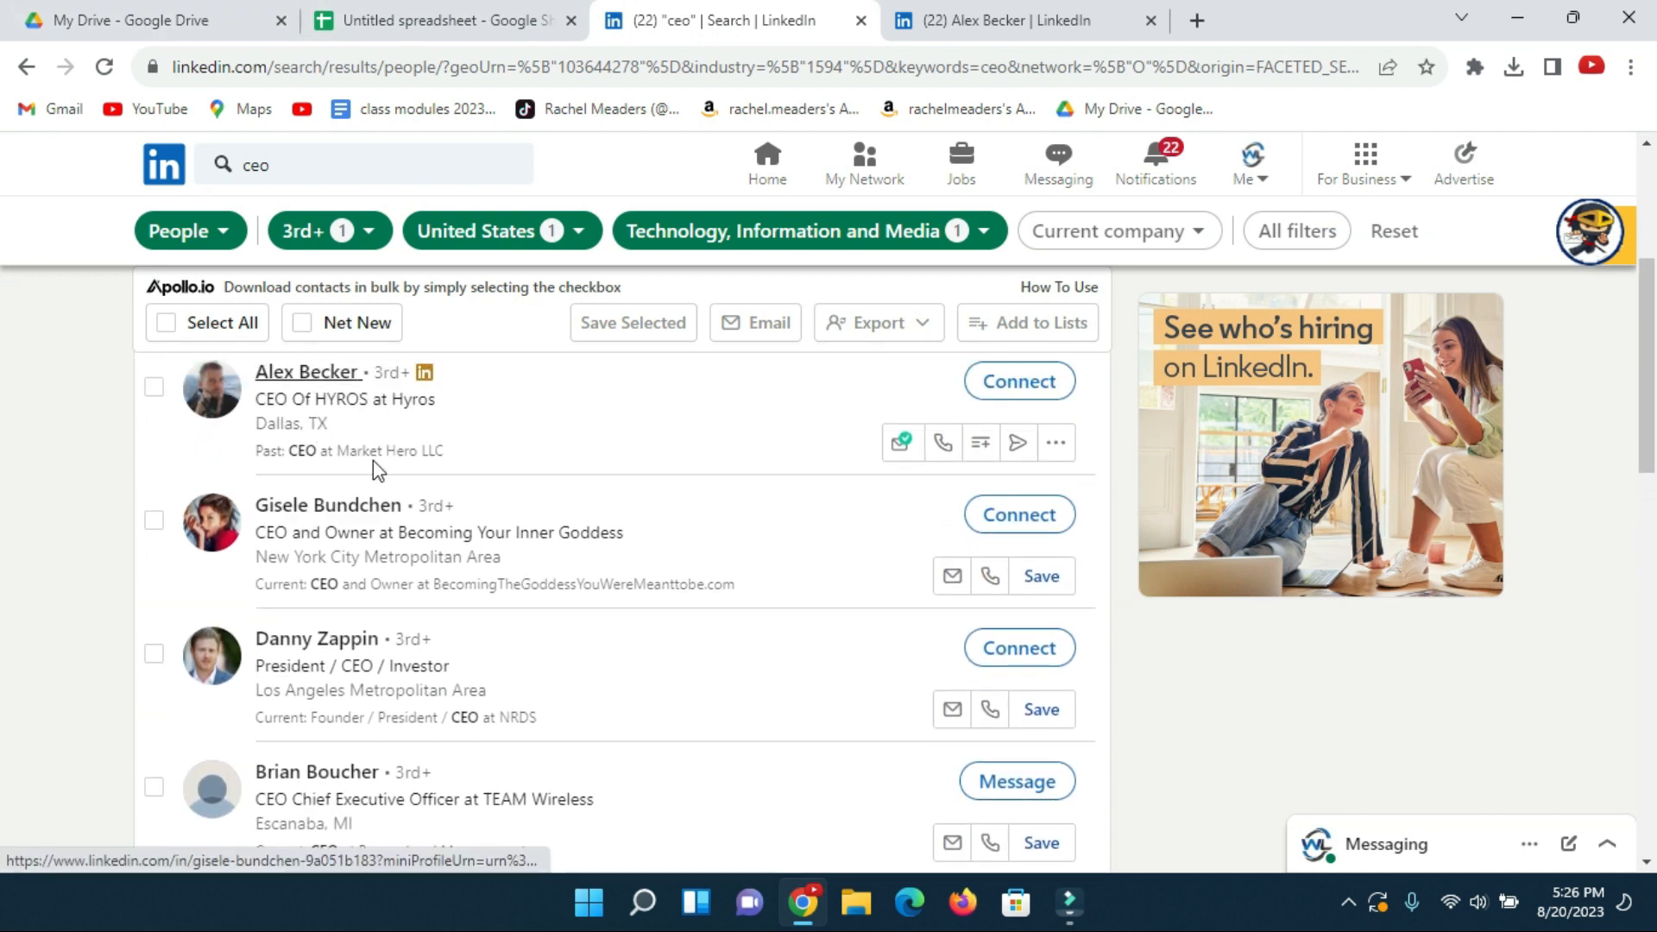
middle_click(345, 507)
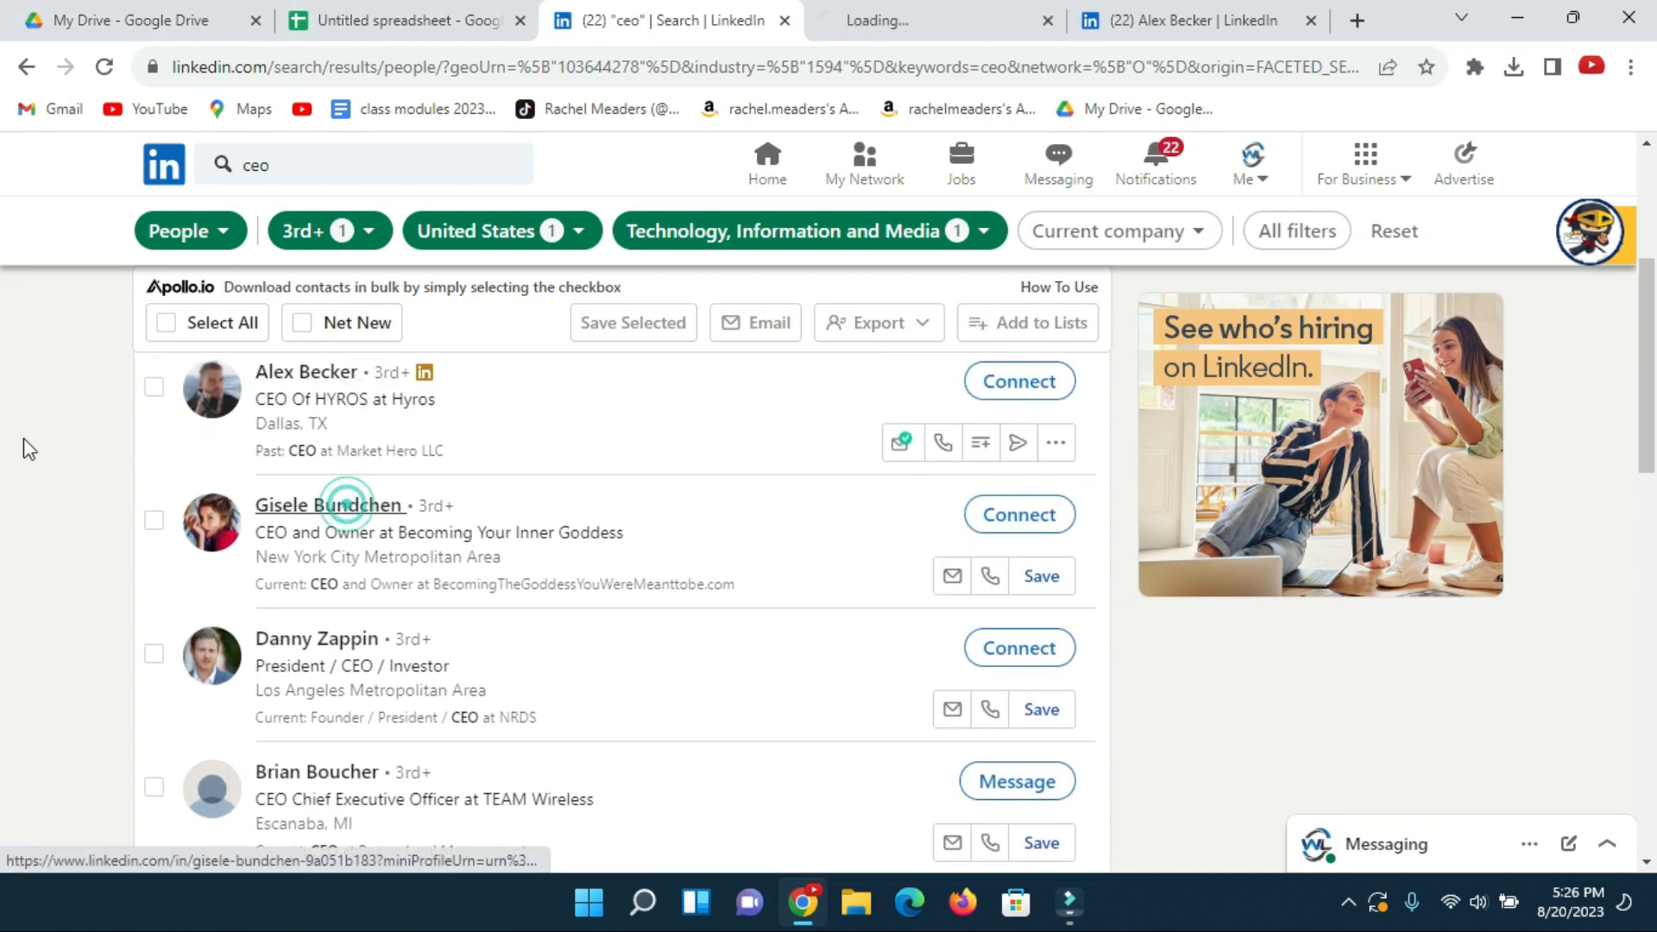
click(976, 19)
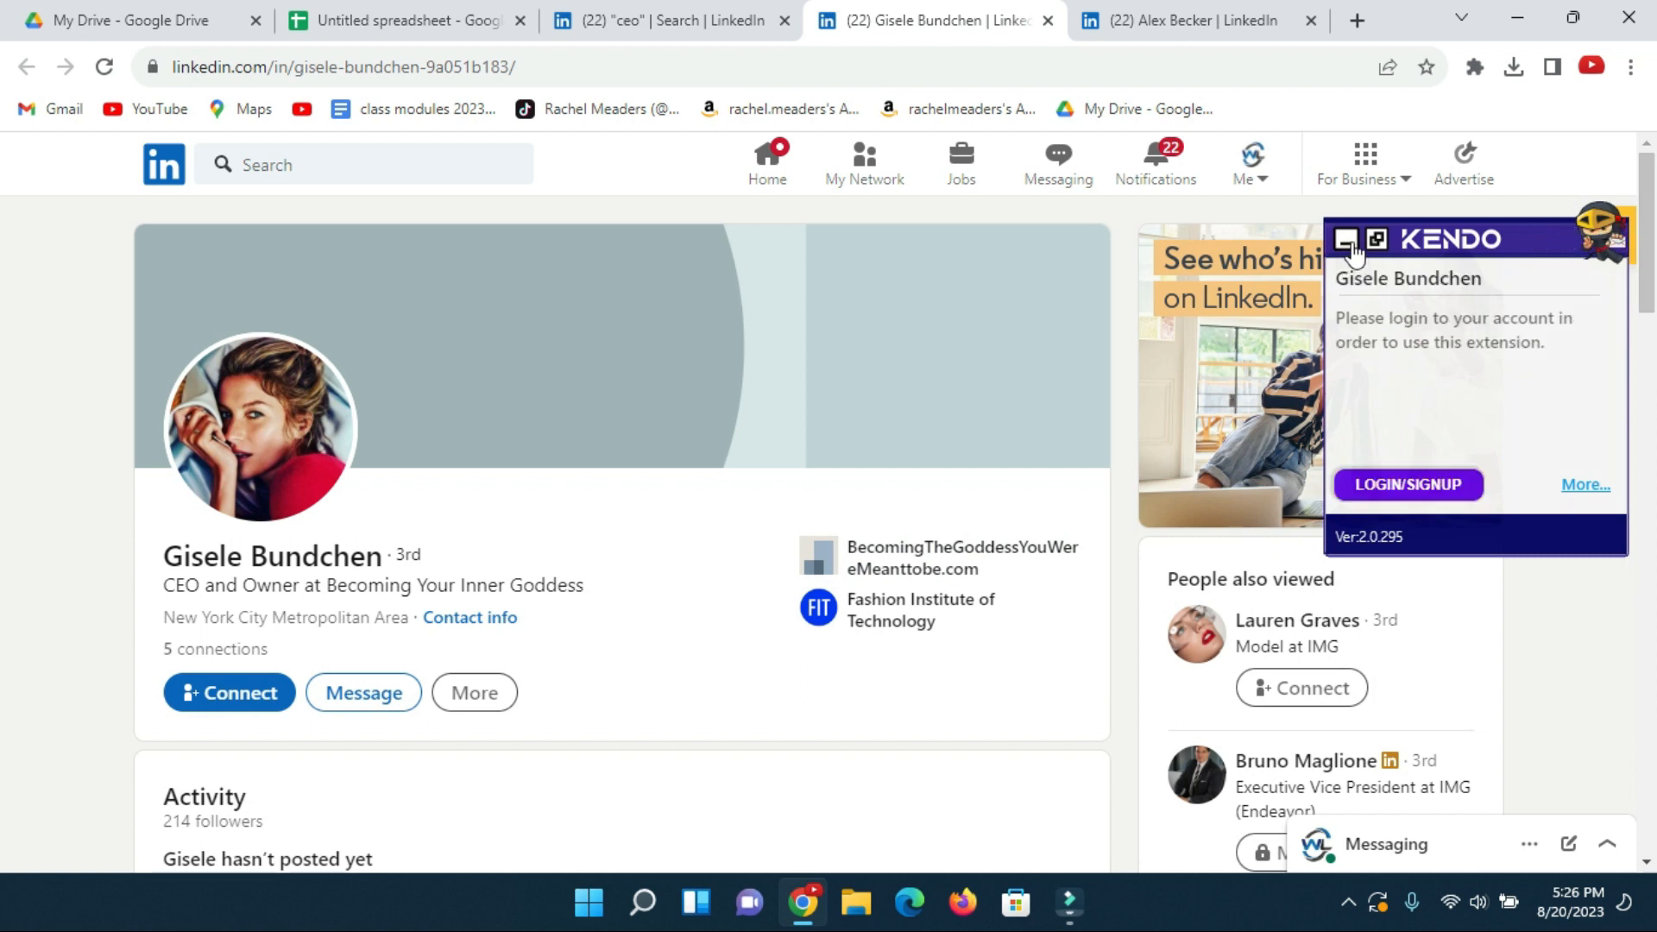
click(1349, 243)
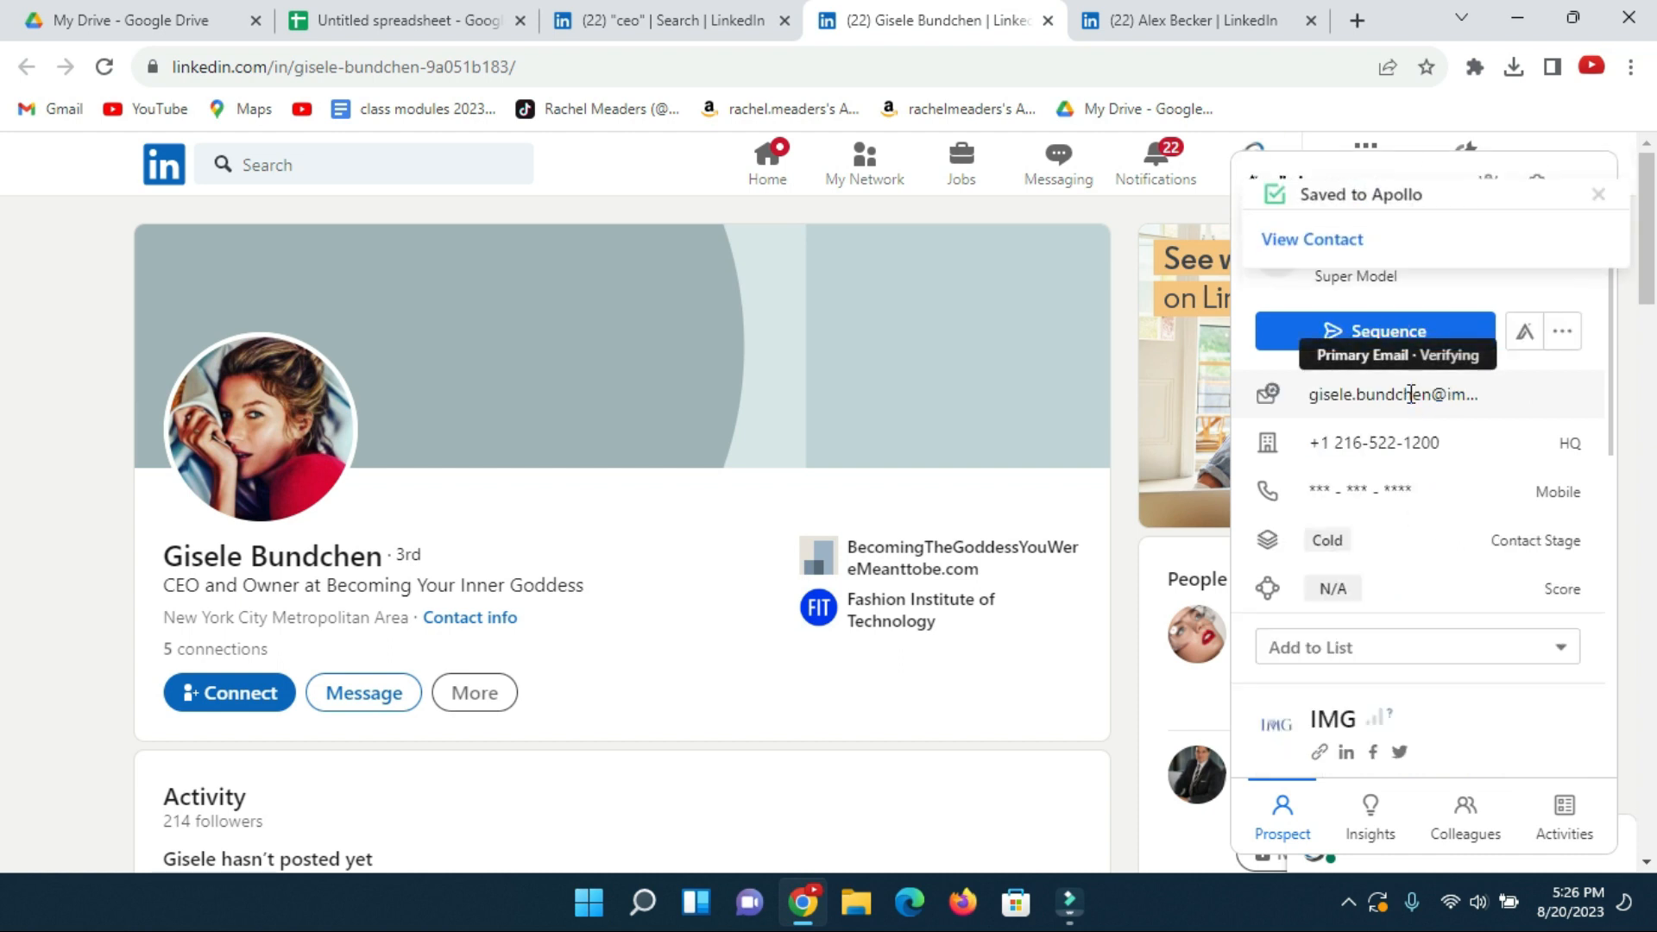
- Copy the Becoming Your Inner Goddess CEO's business email from Apollo and paste it into cell E4 of the Untitled spreadsheet
mouse_move(1422, 403)
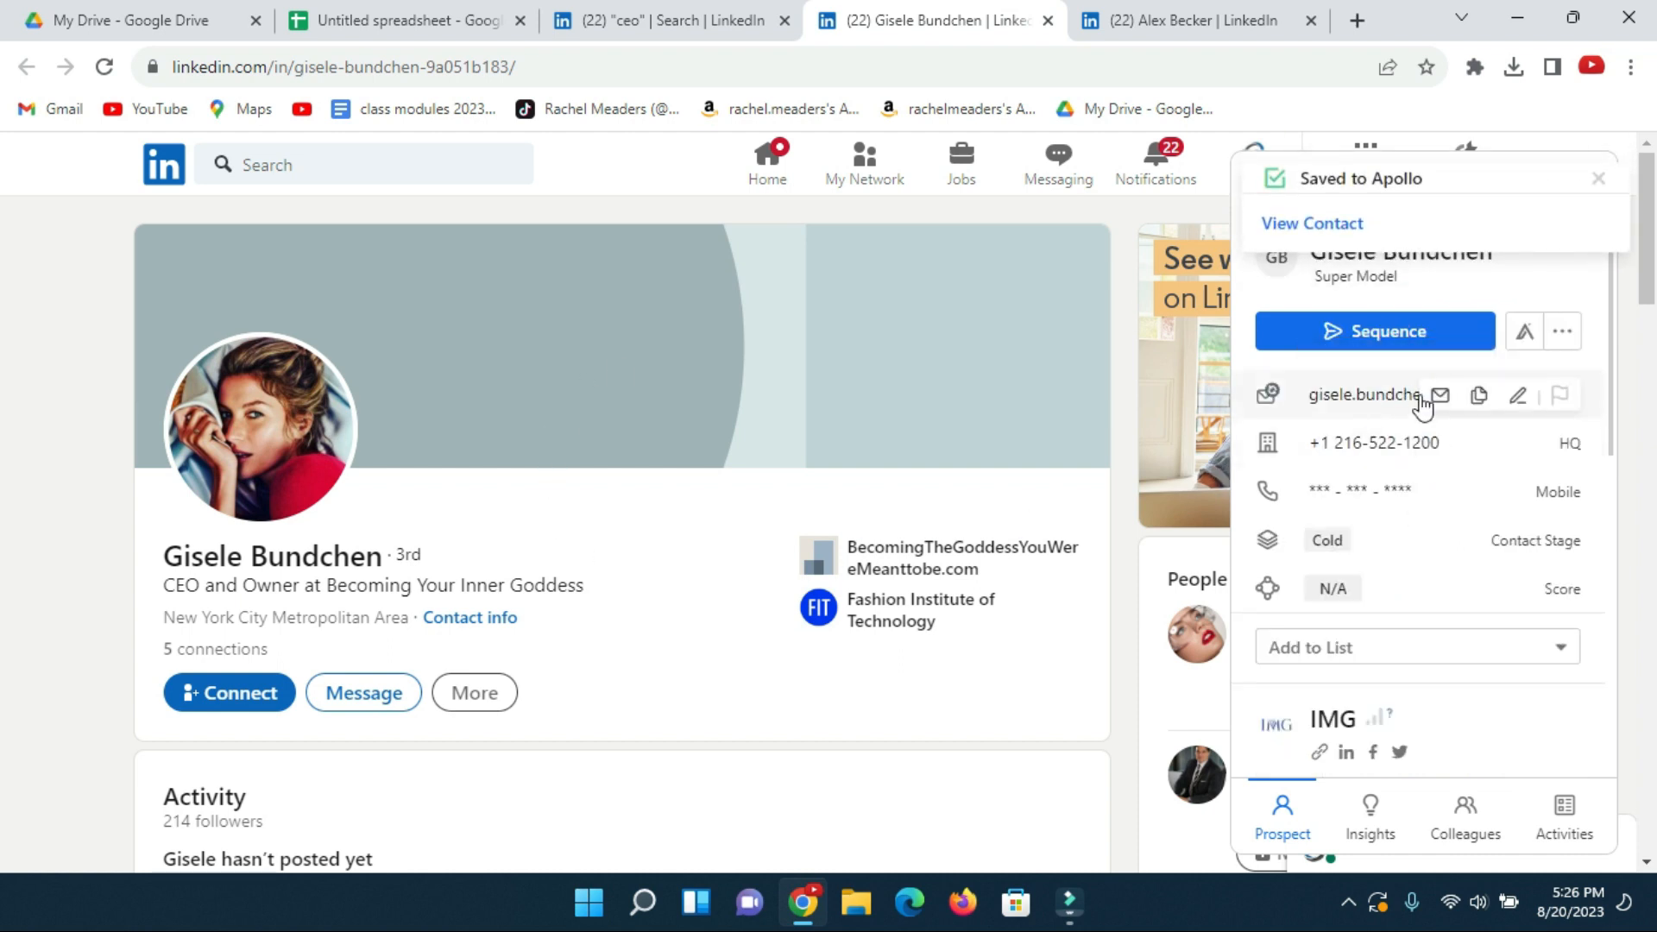
click(1477, 396)
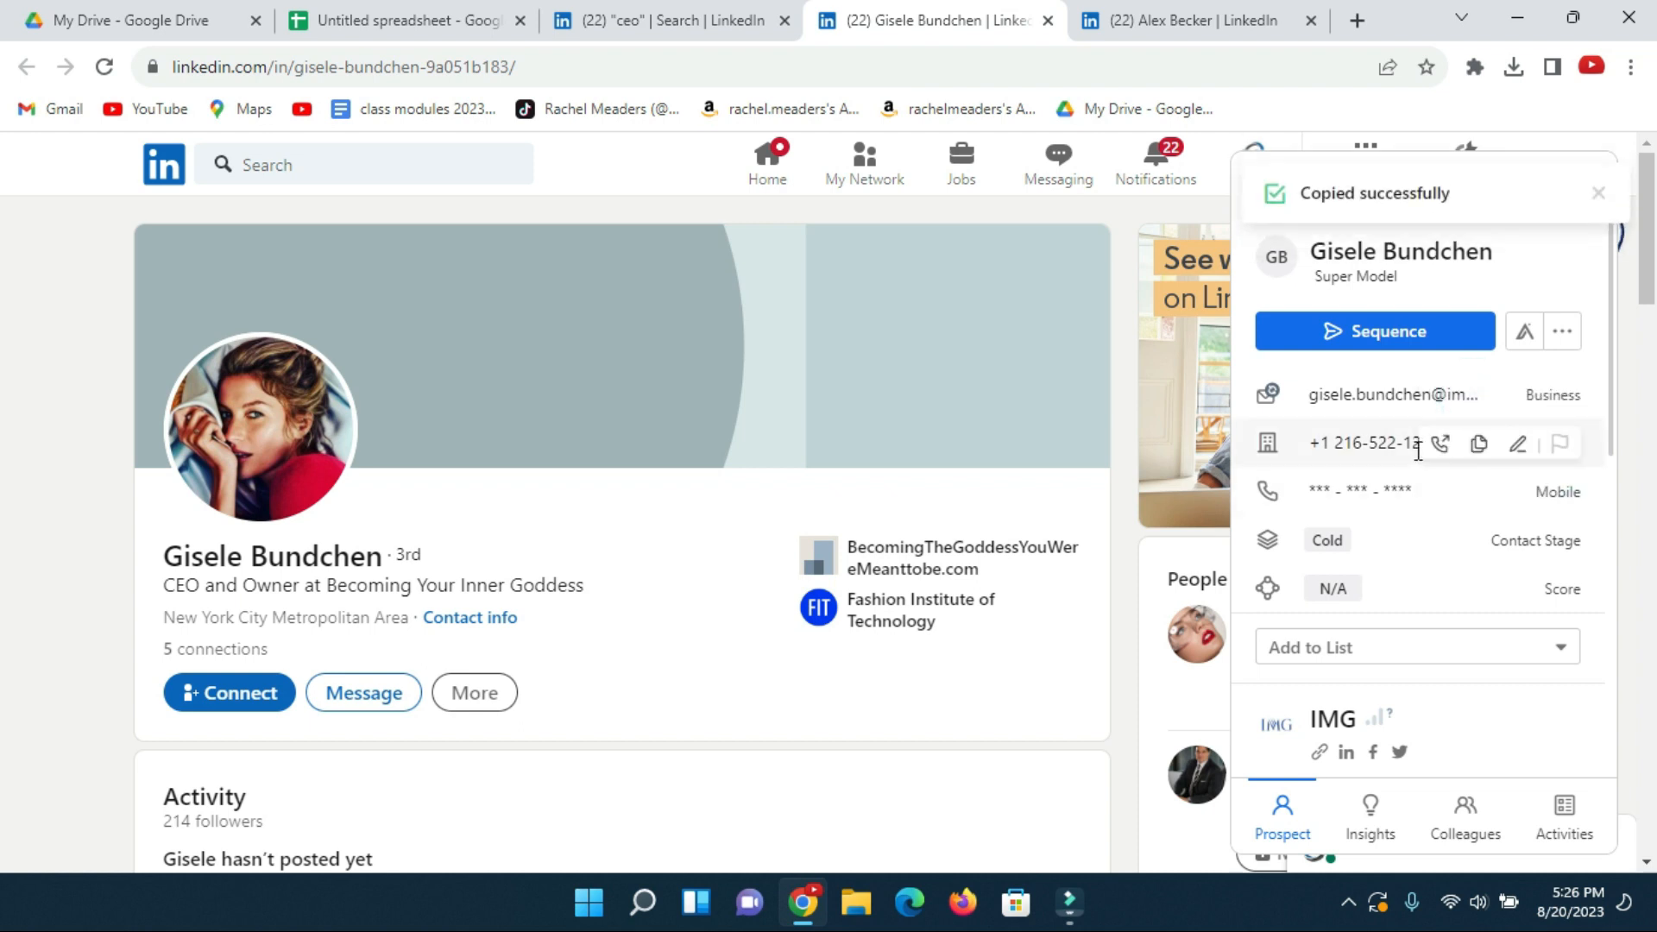
click(382, 26)
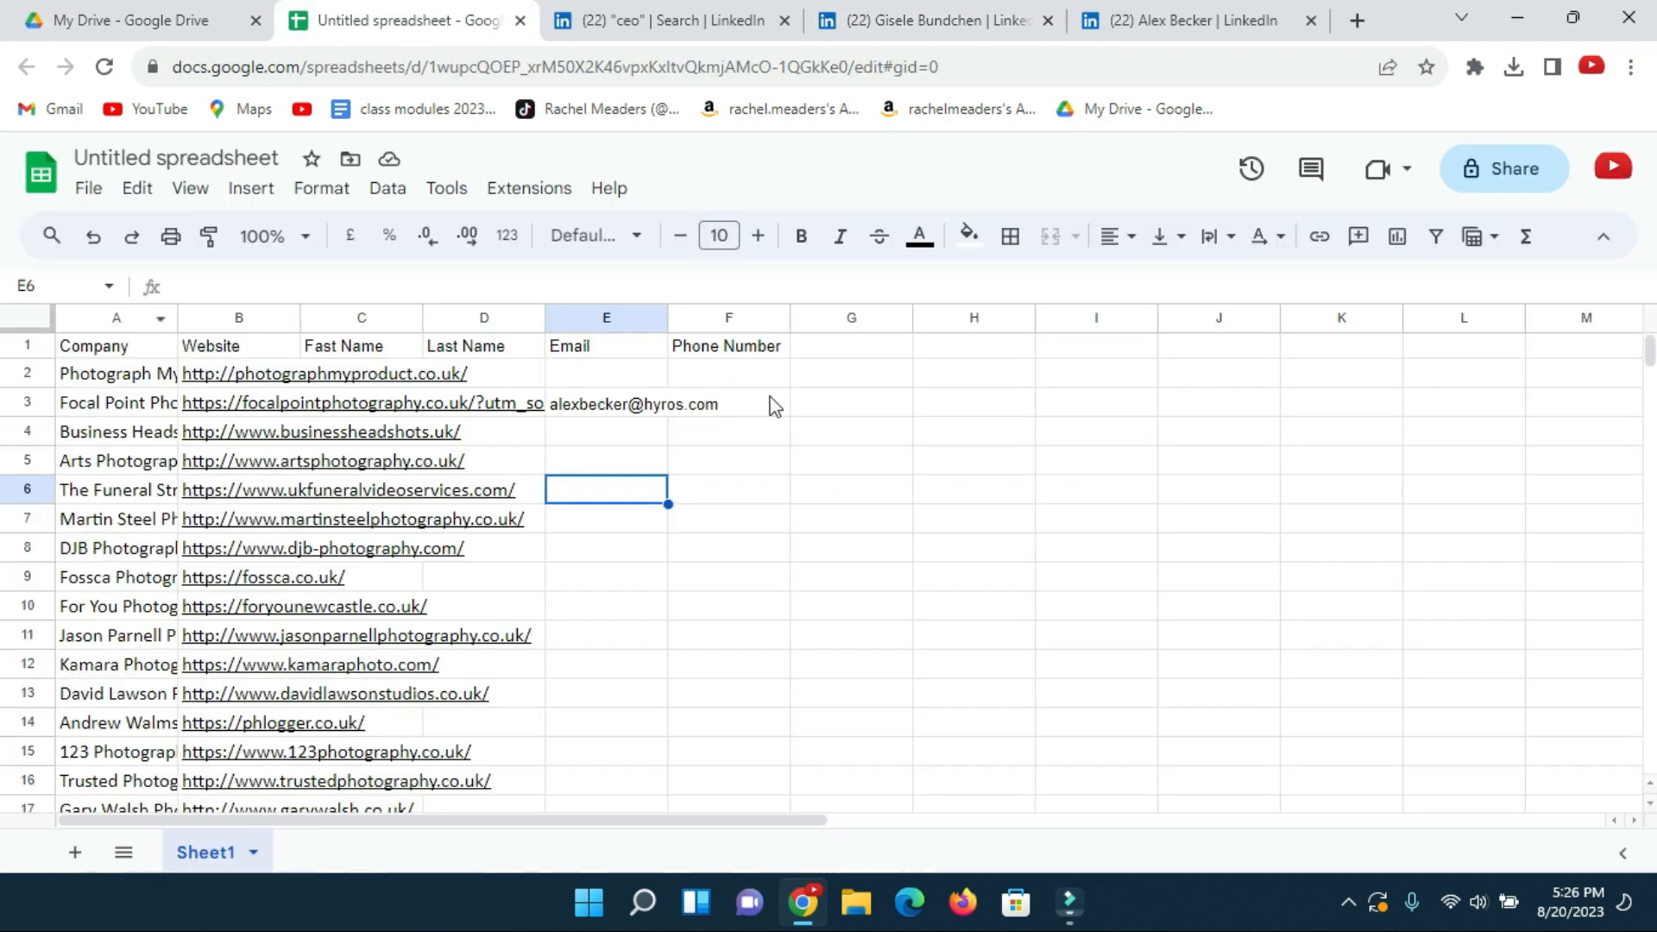
double_click(610, 432)
key(ctrl+v)
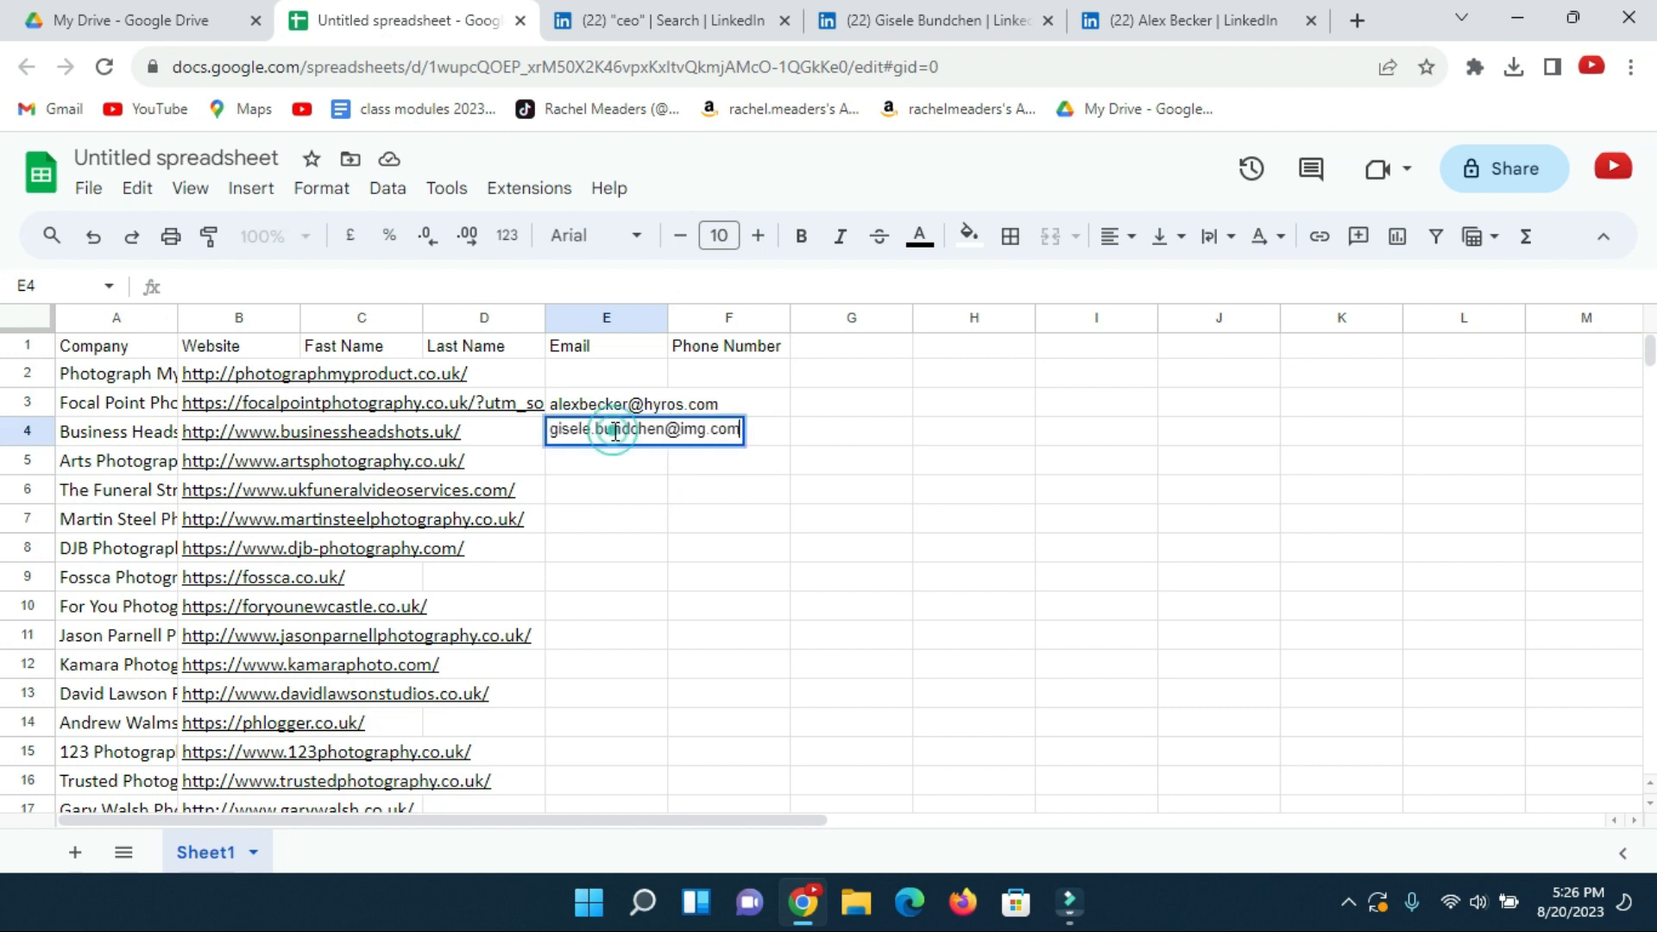
click(683, 551)
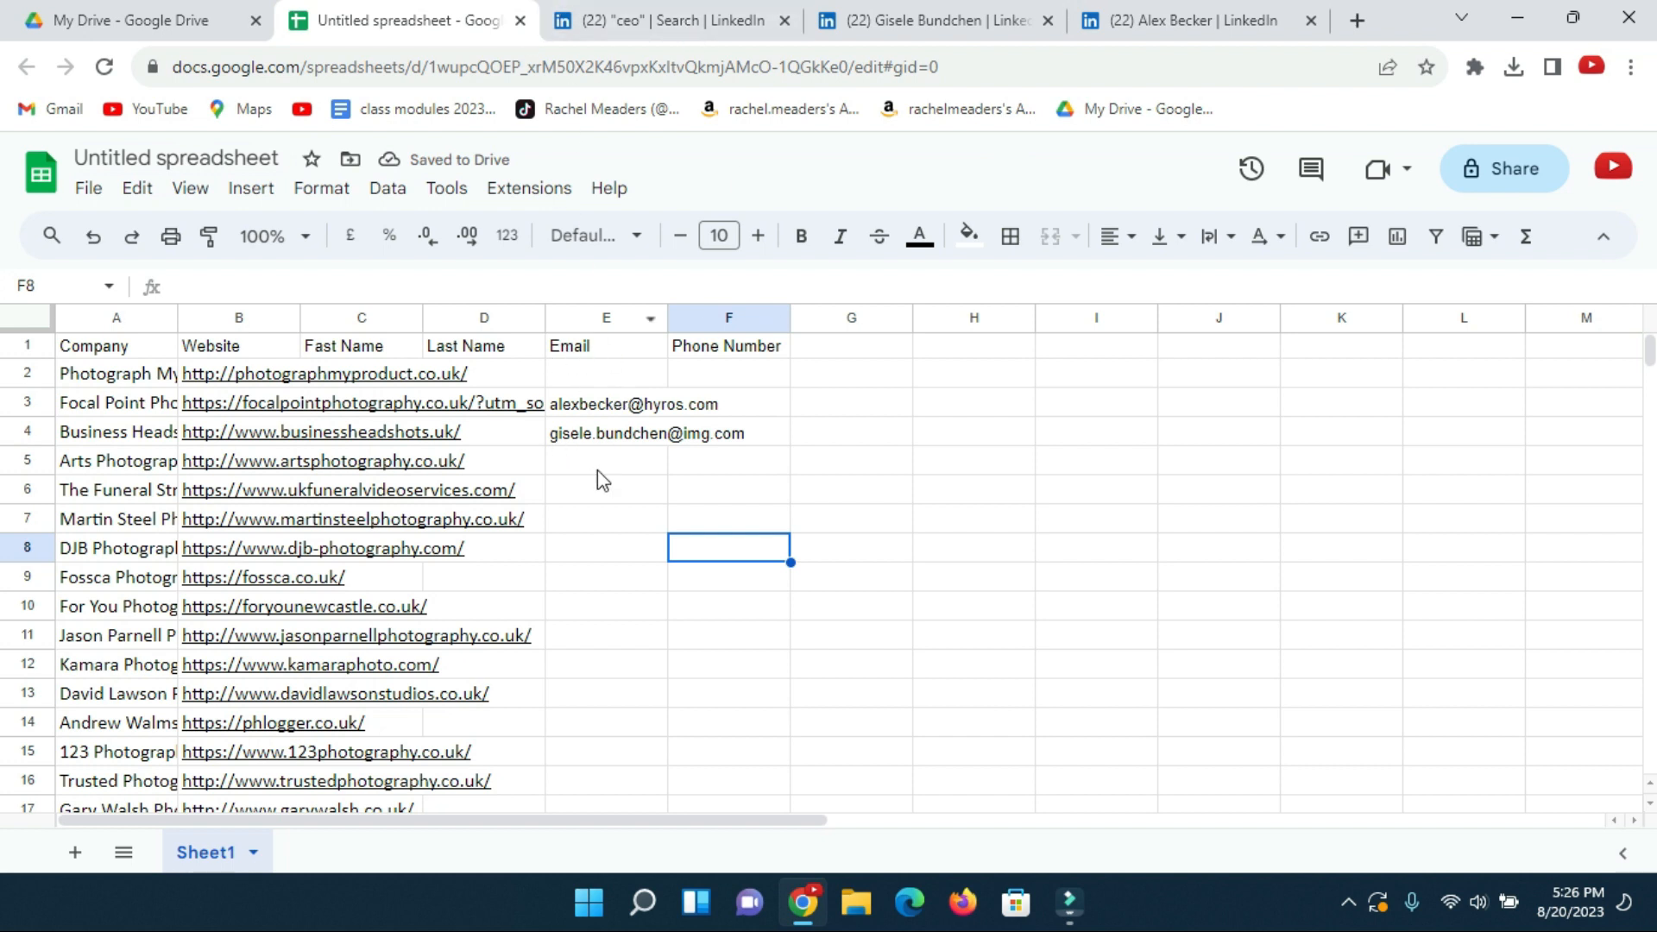
- On the HYROS CEO's LinkedIn profile, collapse the Apollo panel and the Kendo popup, checking the browser's installed extensions in between
click(1157, 26)
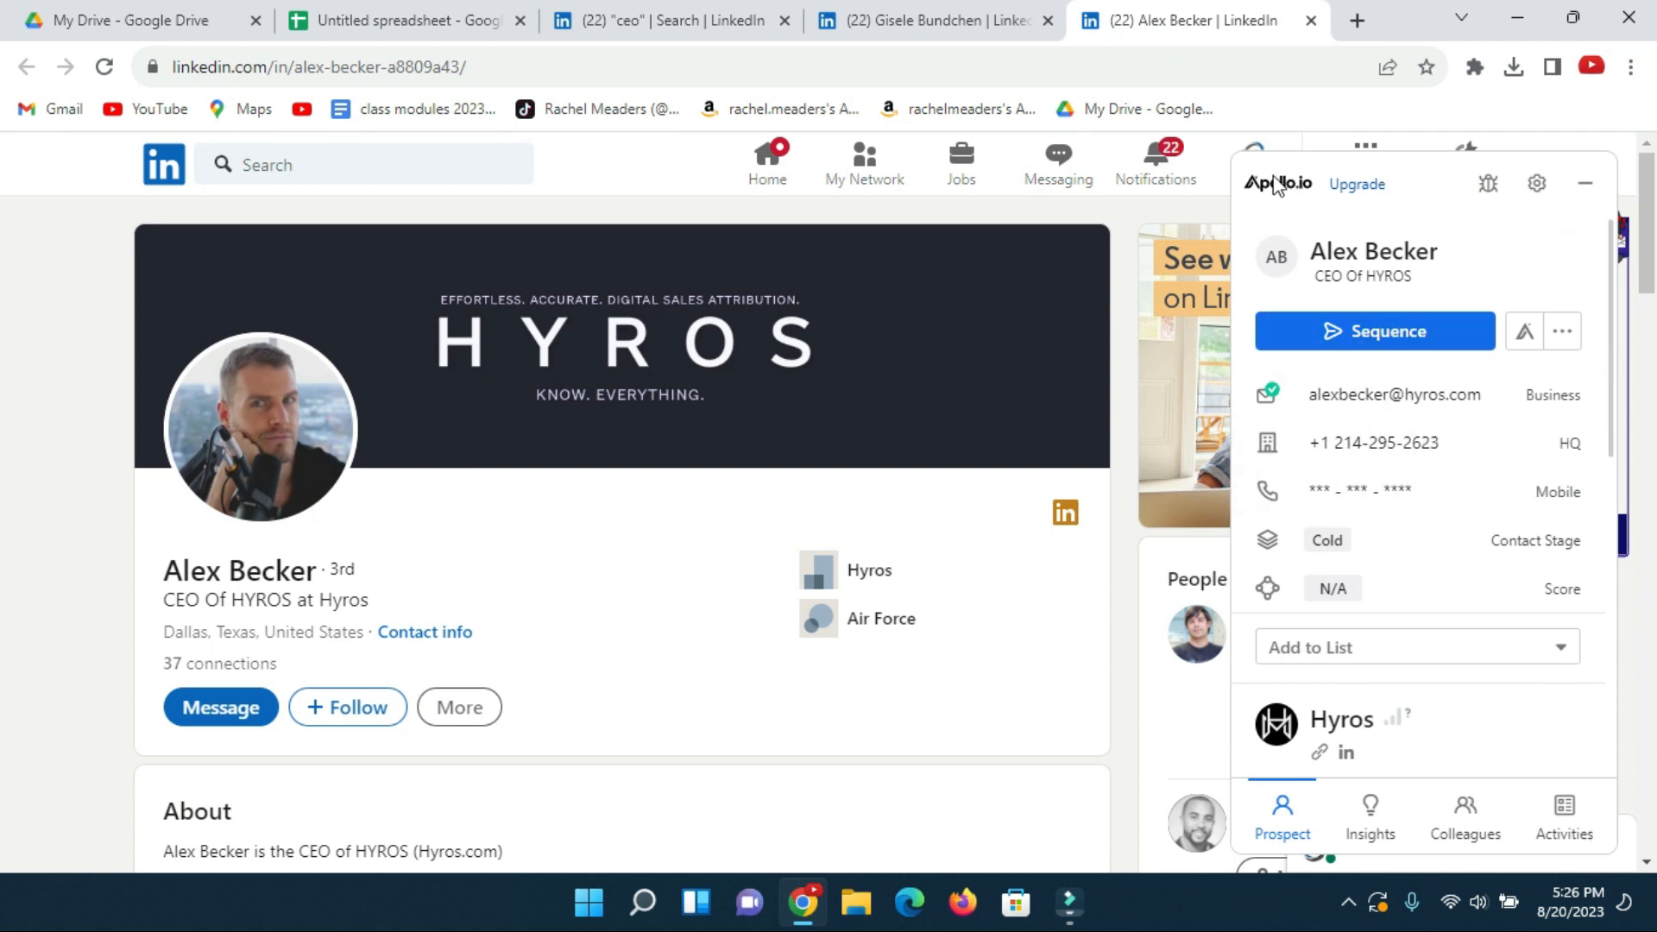
click(1583, 185)
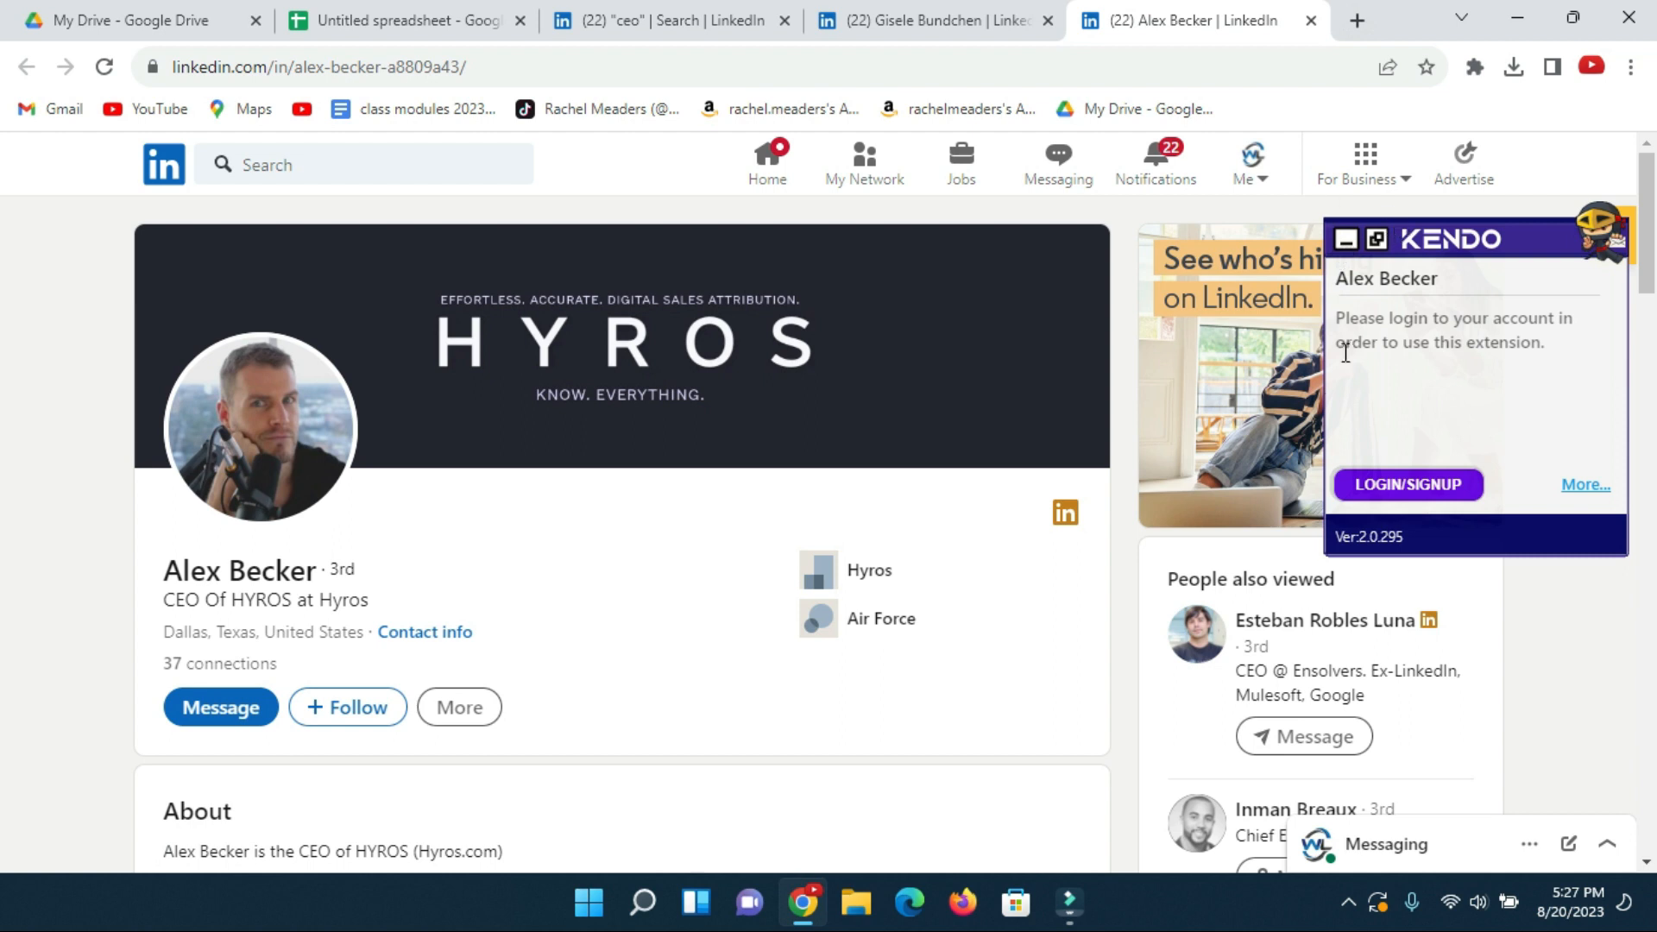
click(1476, 69)
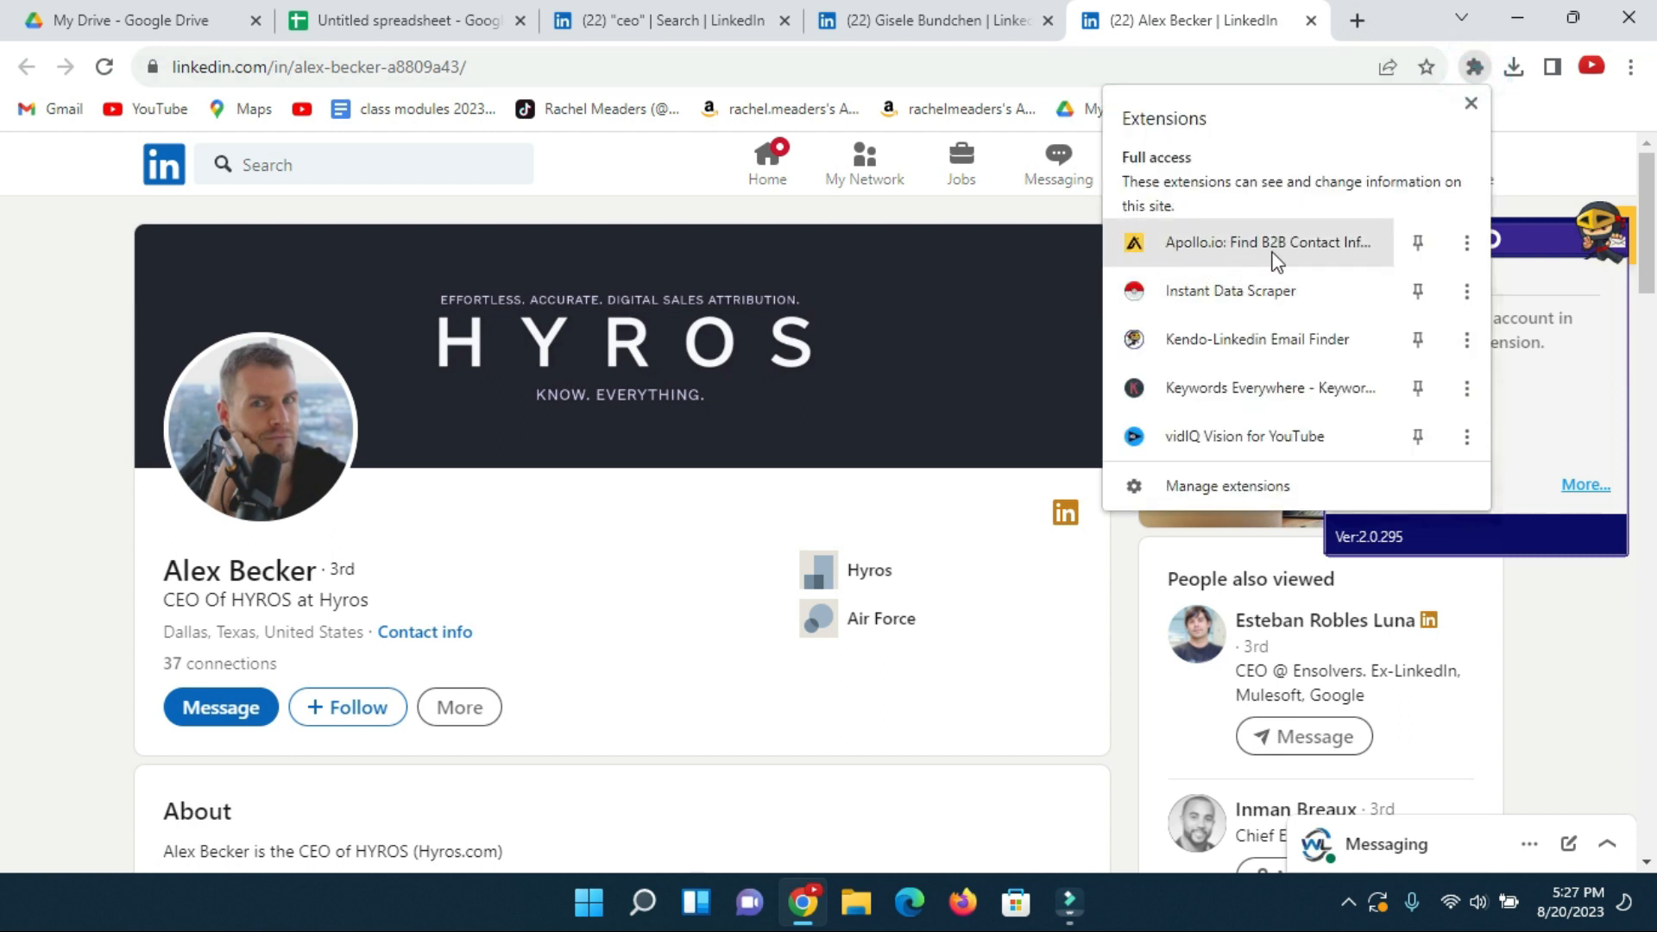
click(1117, 568)
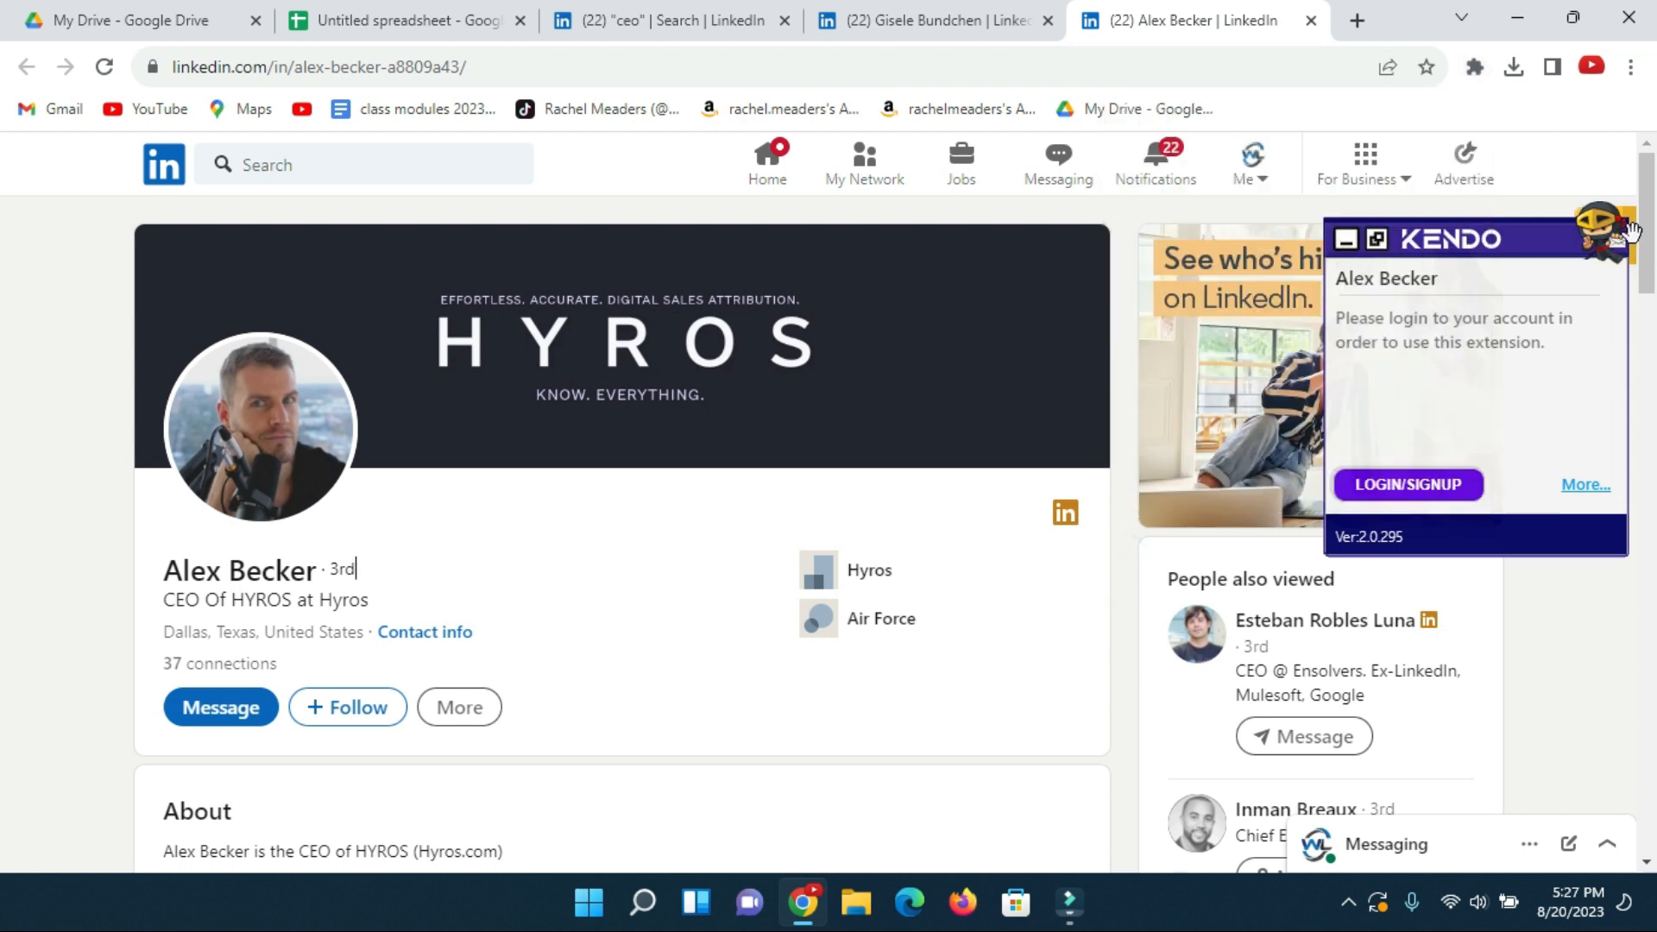
click(1346, 240)
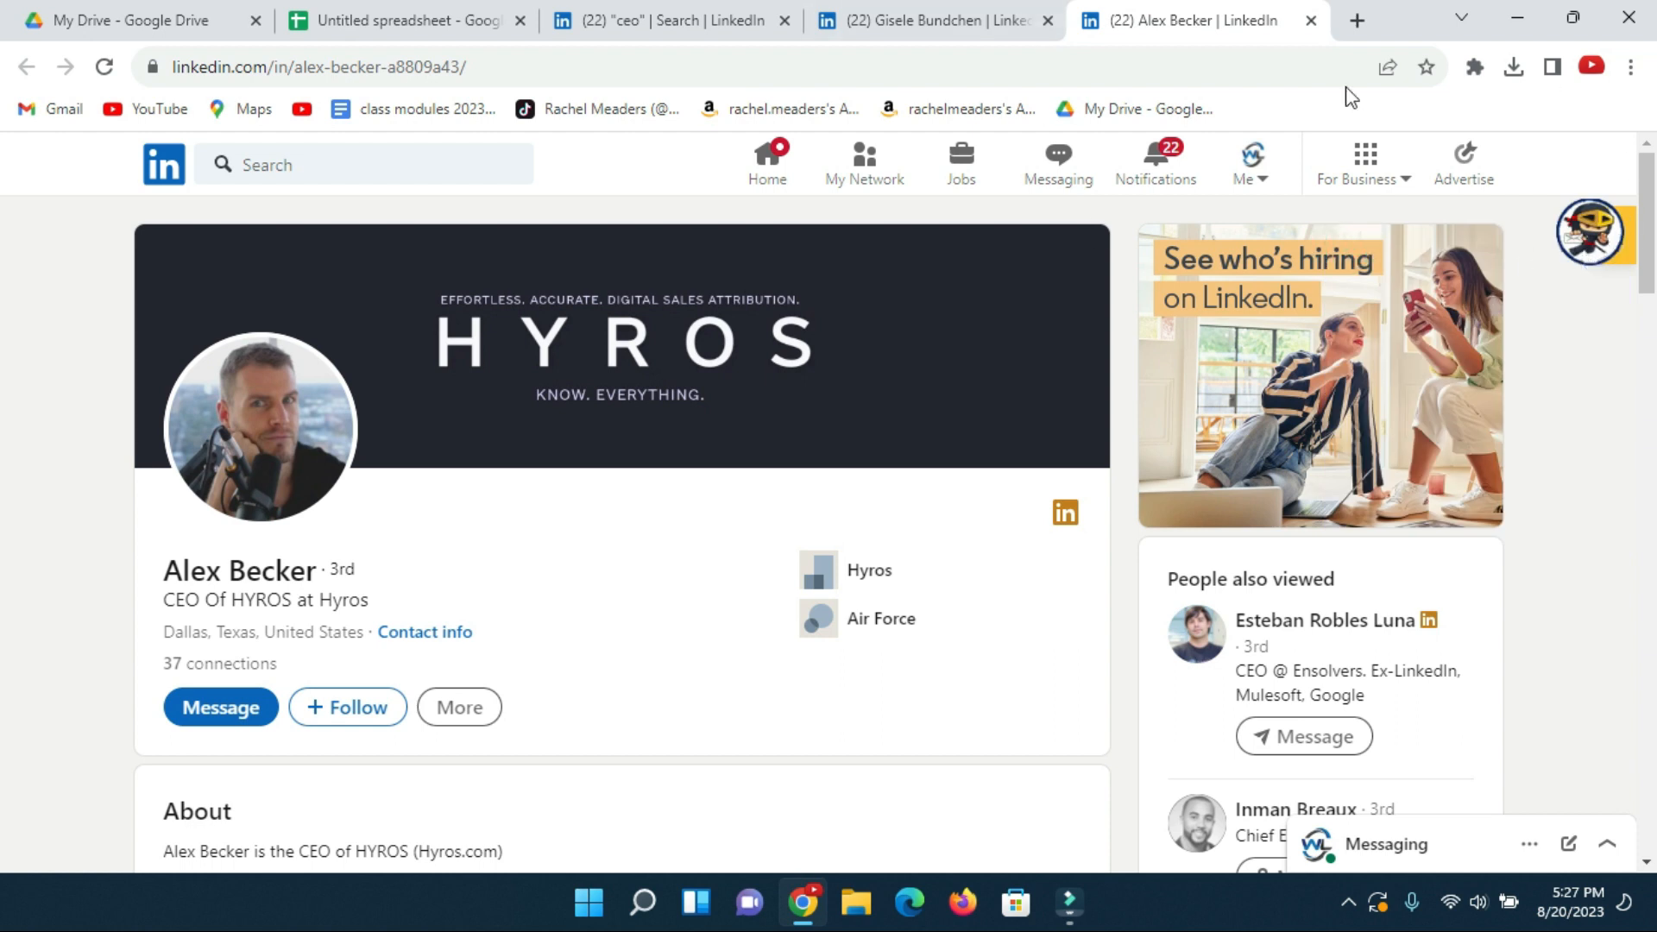
- Search Google for "apollo.io chrome extension" in a new tab and open the extension's Chrome Web Store page
click(1360, 20)
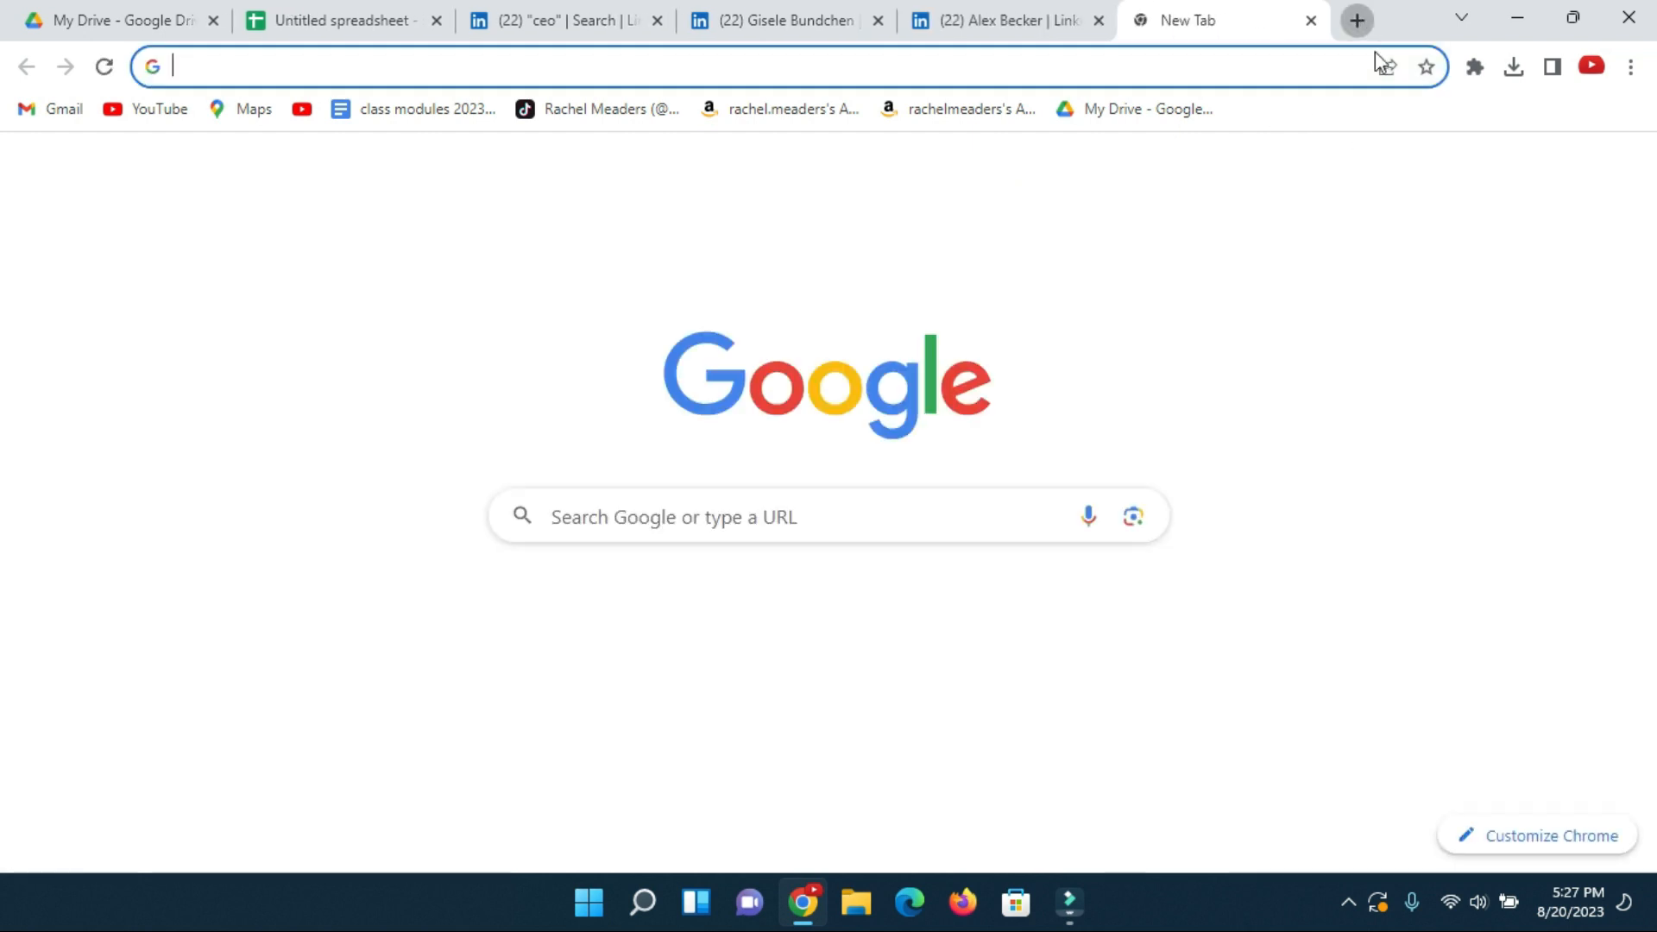
click(1209, 64)
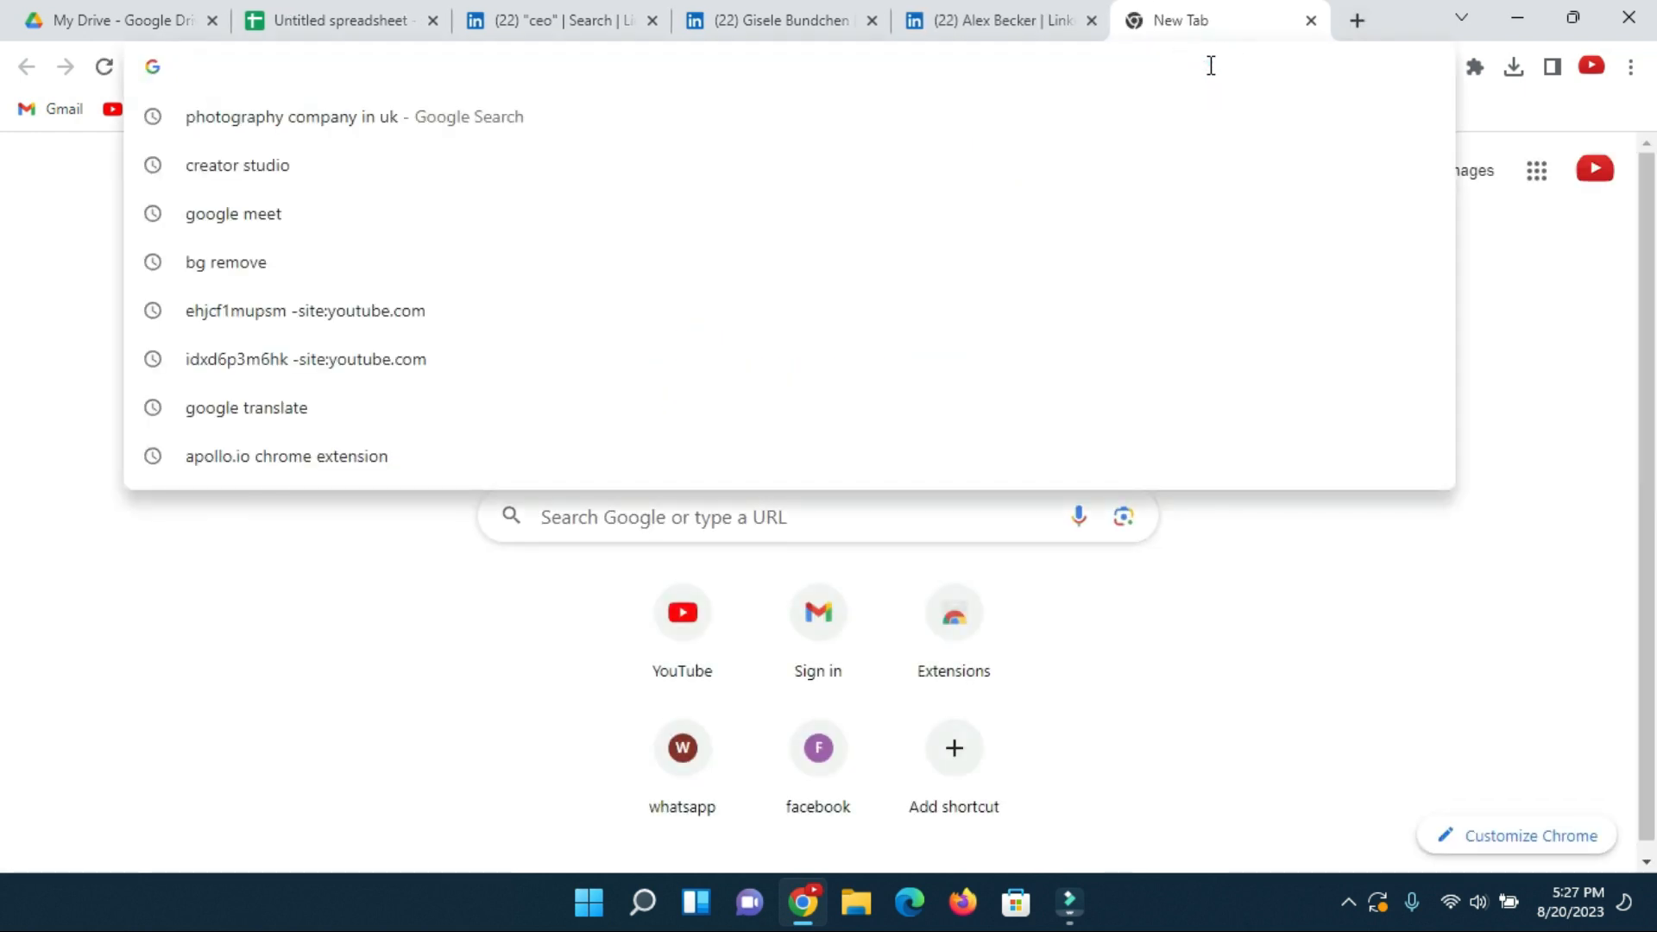
text(a)
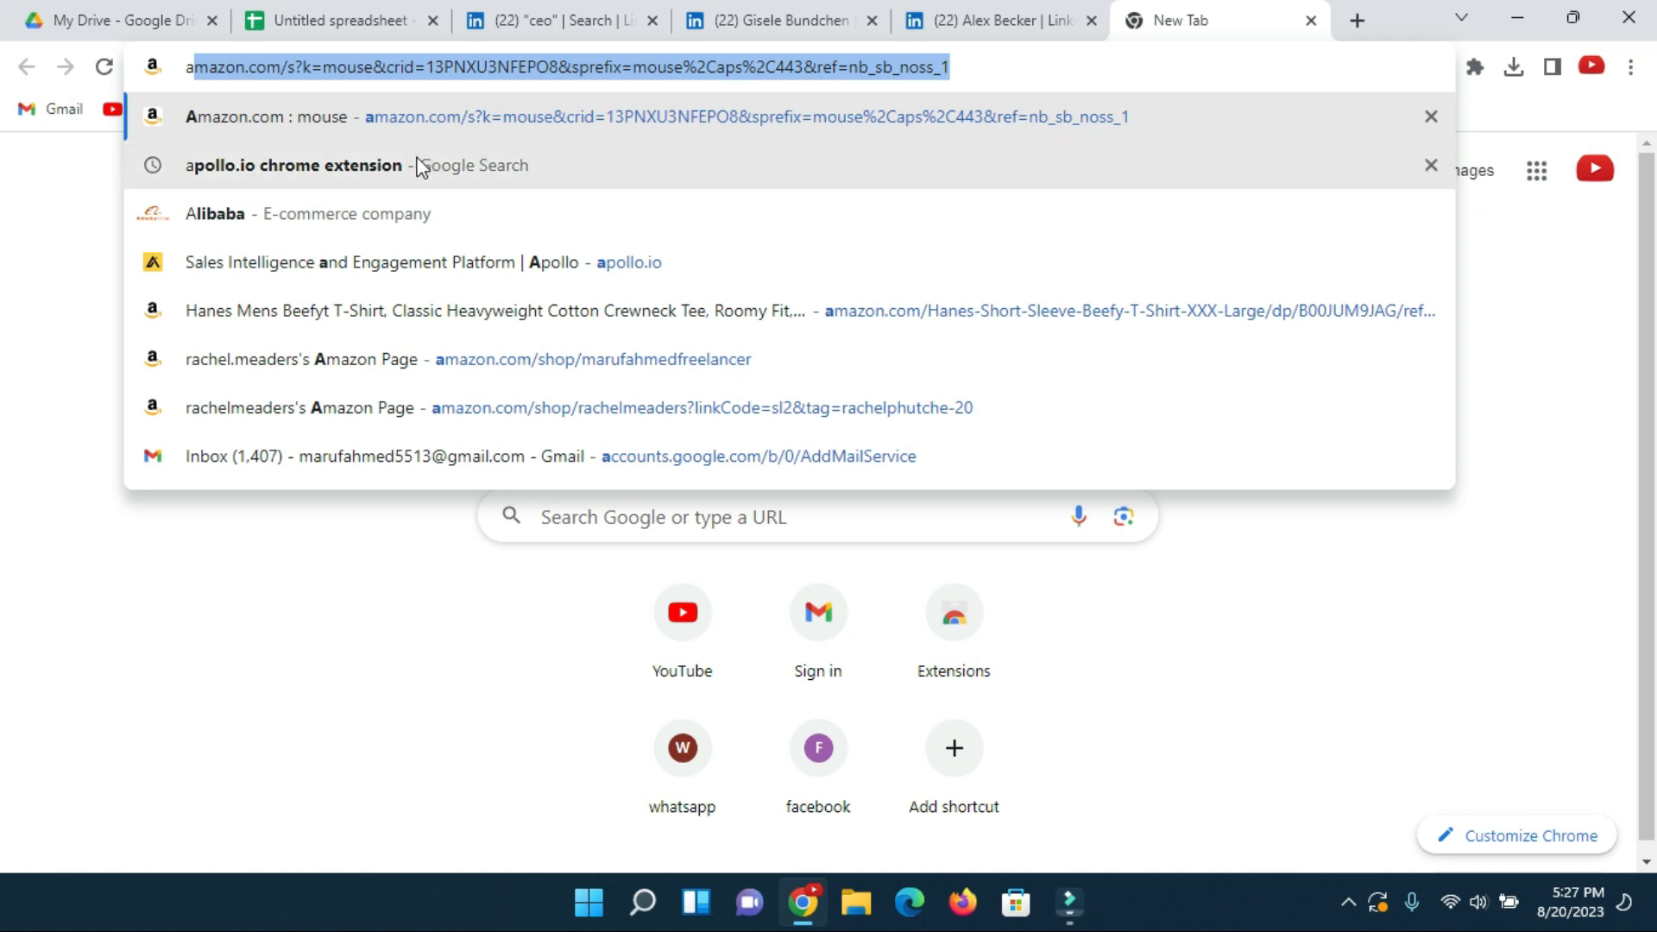
click(345, 176)
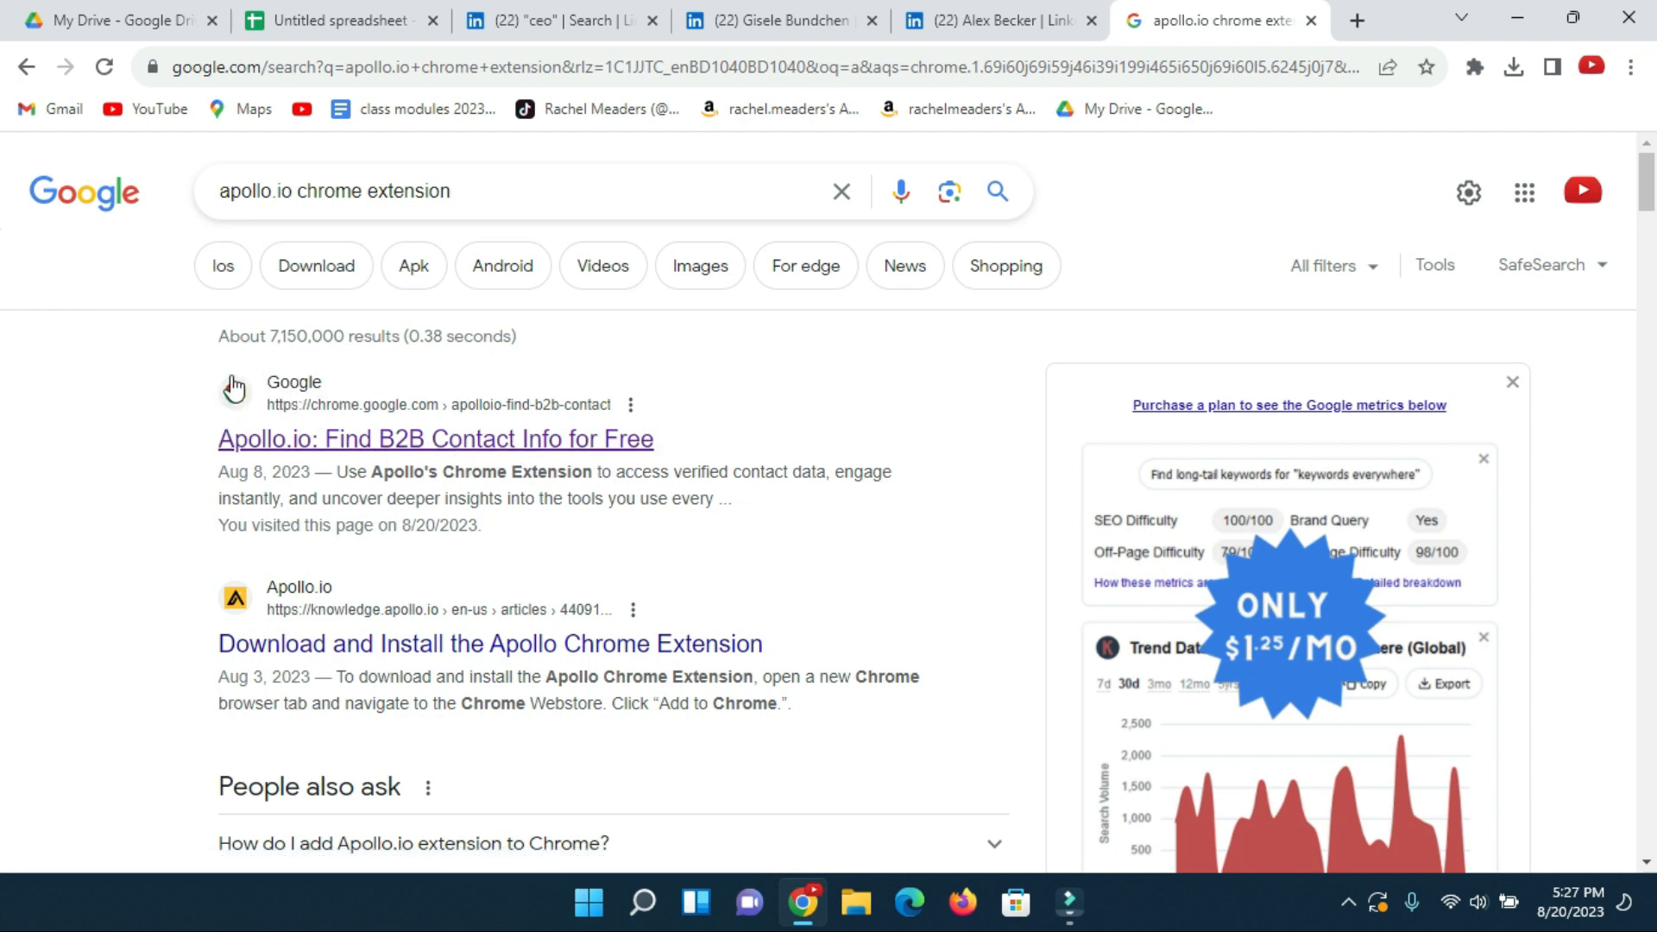
click(335, 441)
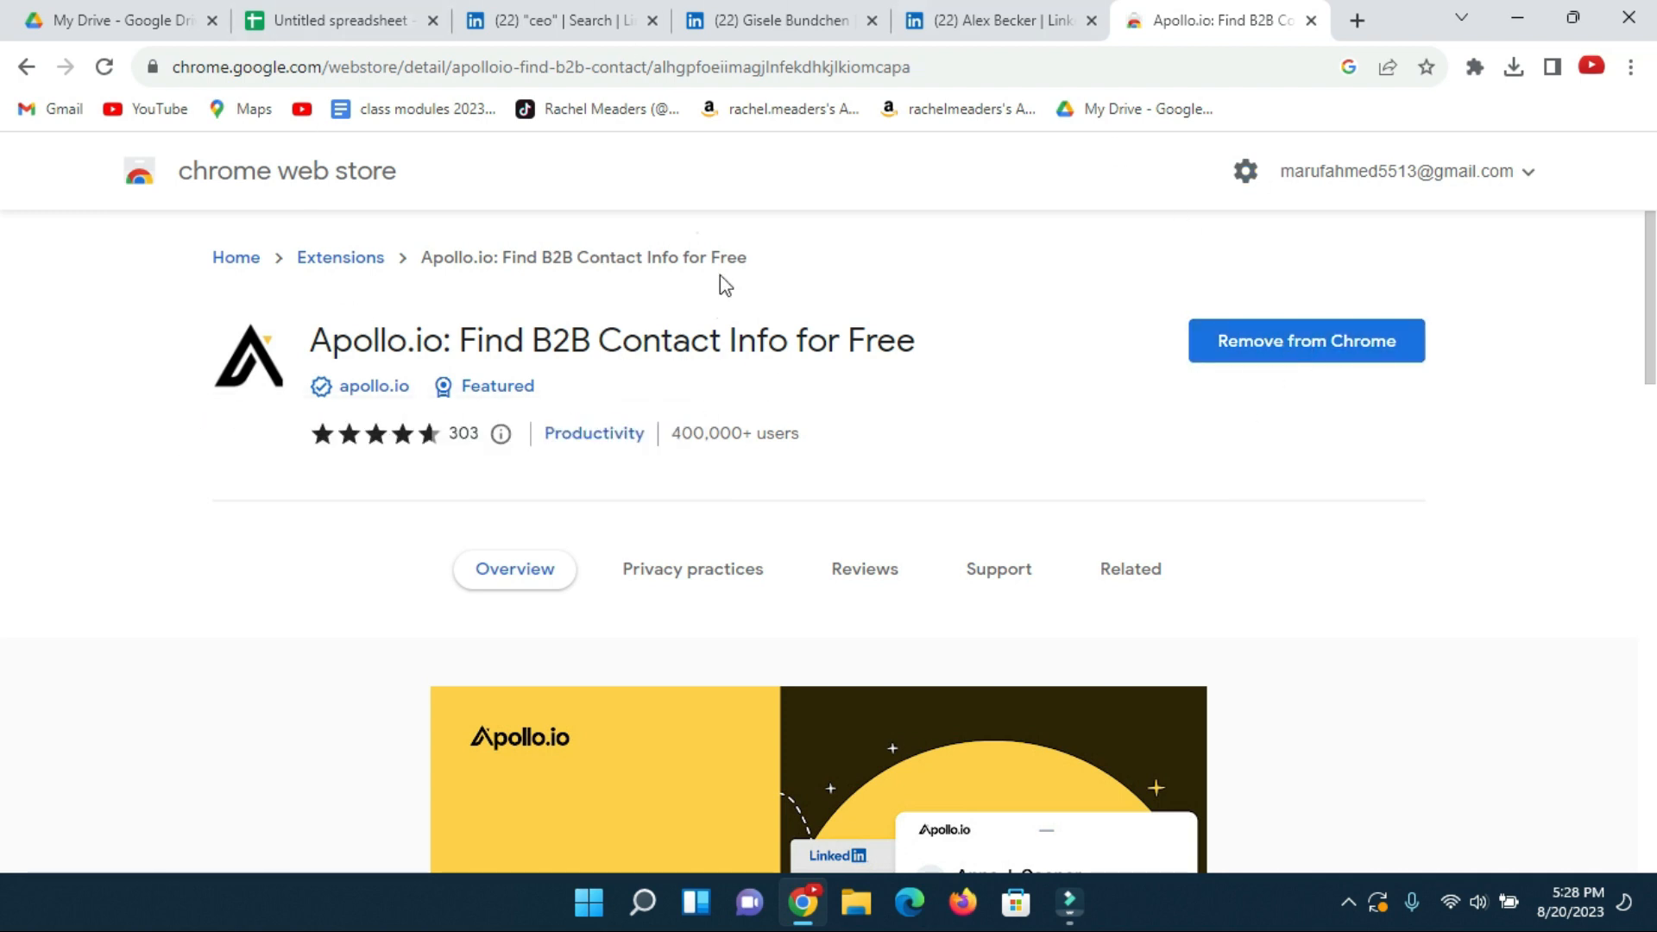
- Collapse the Apollo panel on the Becoming Your Inner Goddess CEO's profile and return to the extension's Chrome Web Store page
click(581, 28)
click(787, 22)
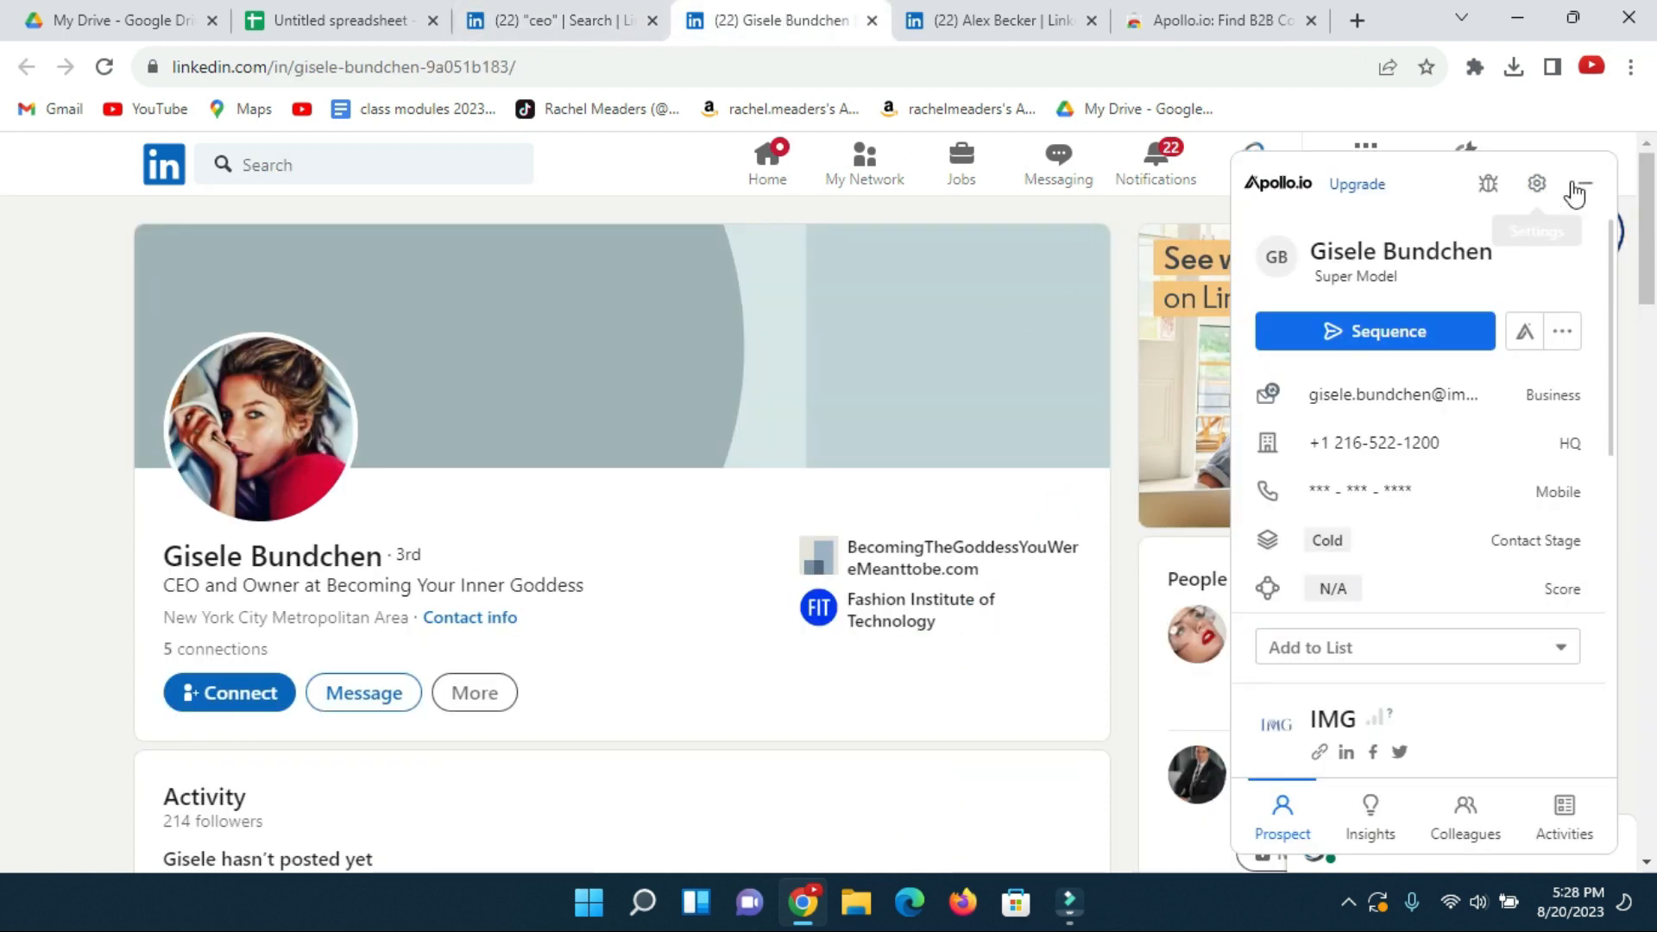
click(1589, 191)
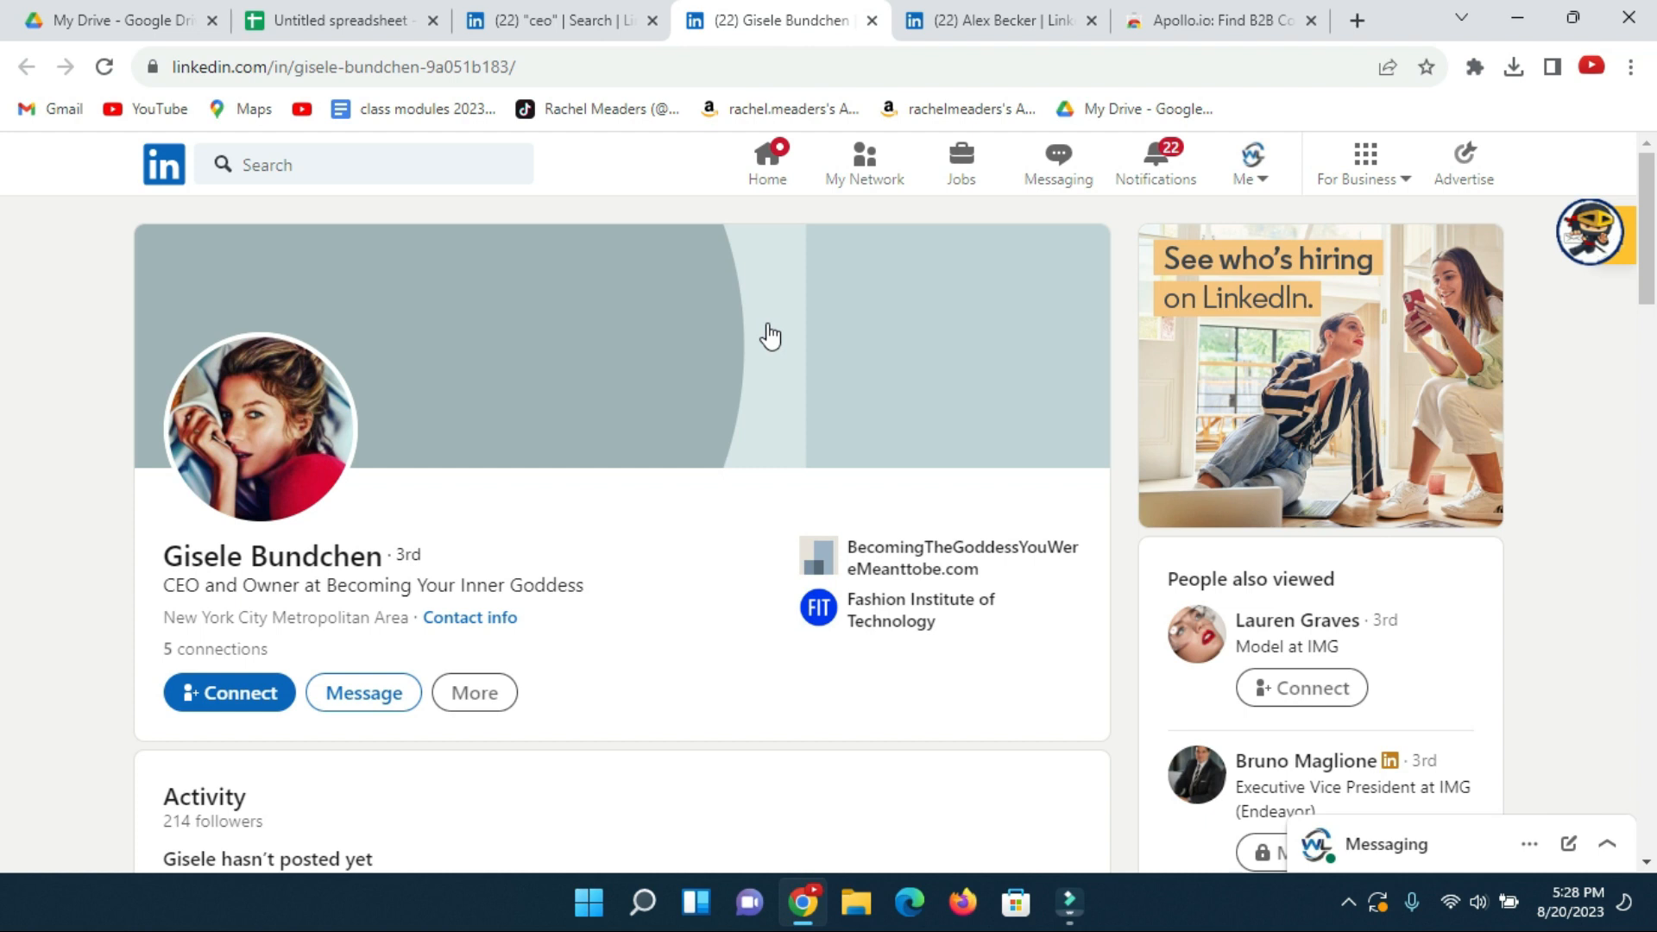
click(1183, 27)
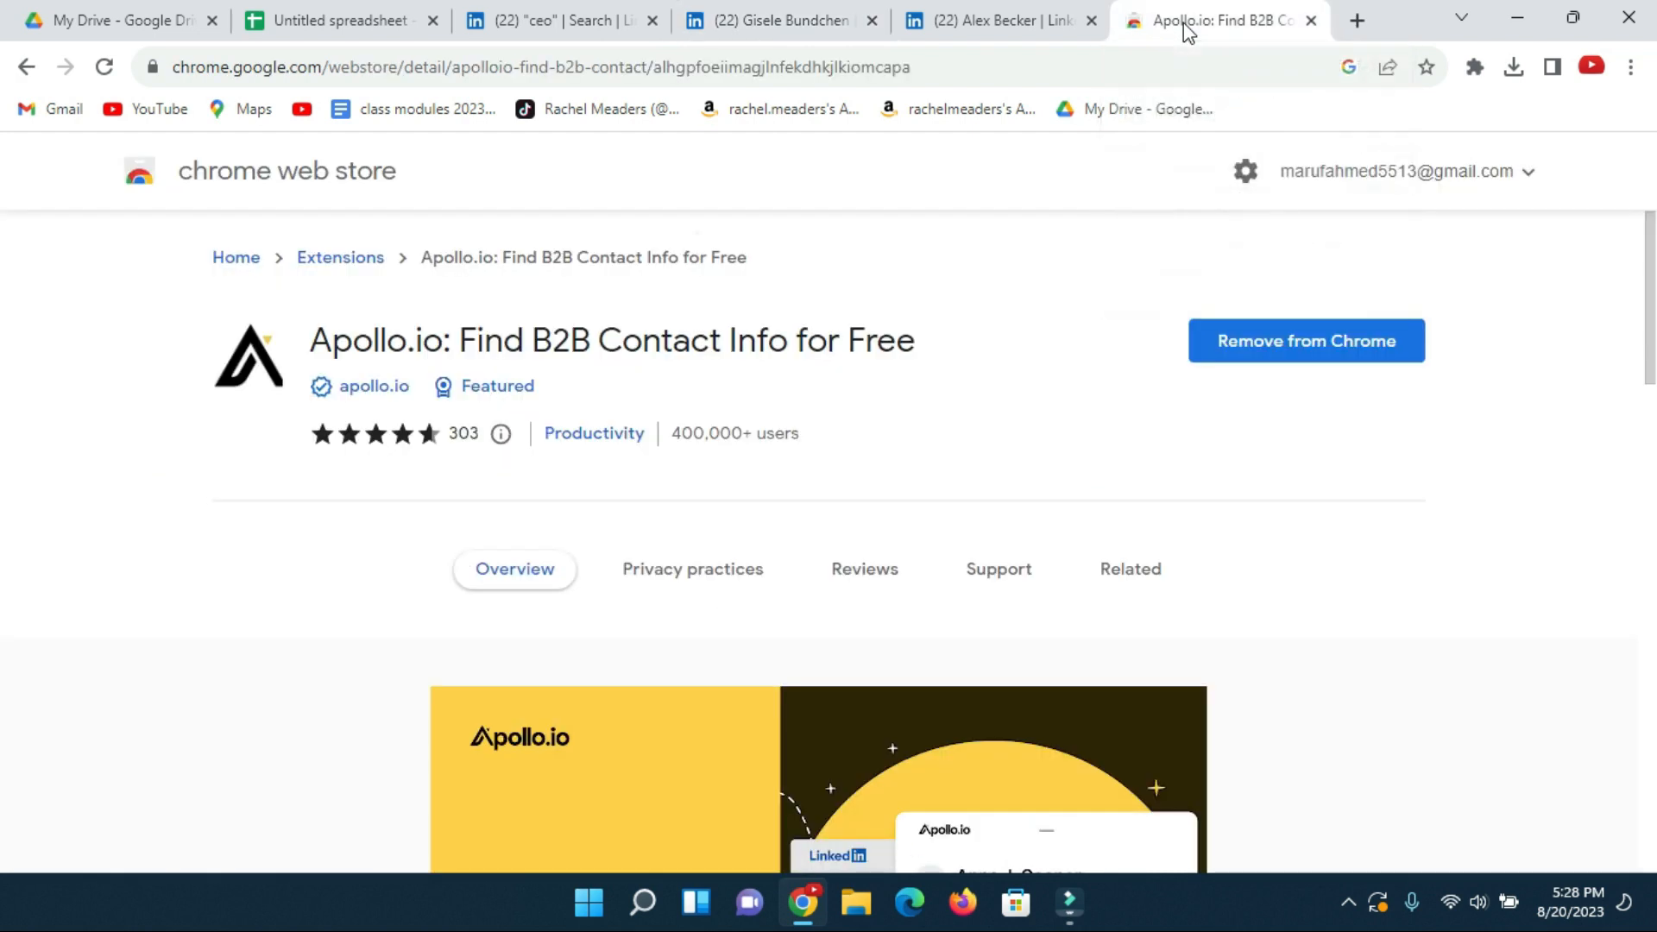
- Open apollo.io in a new tab and look over the home page's sign-up options
click(1360, 19)
click(1160, 75)
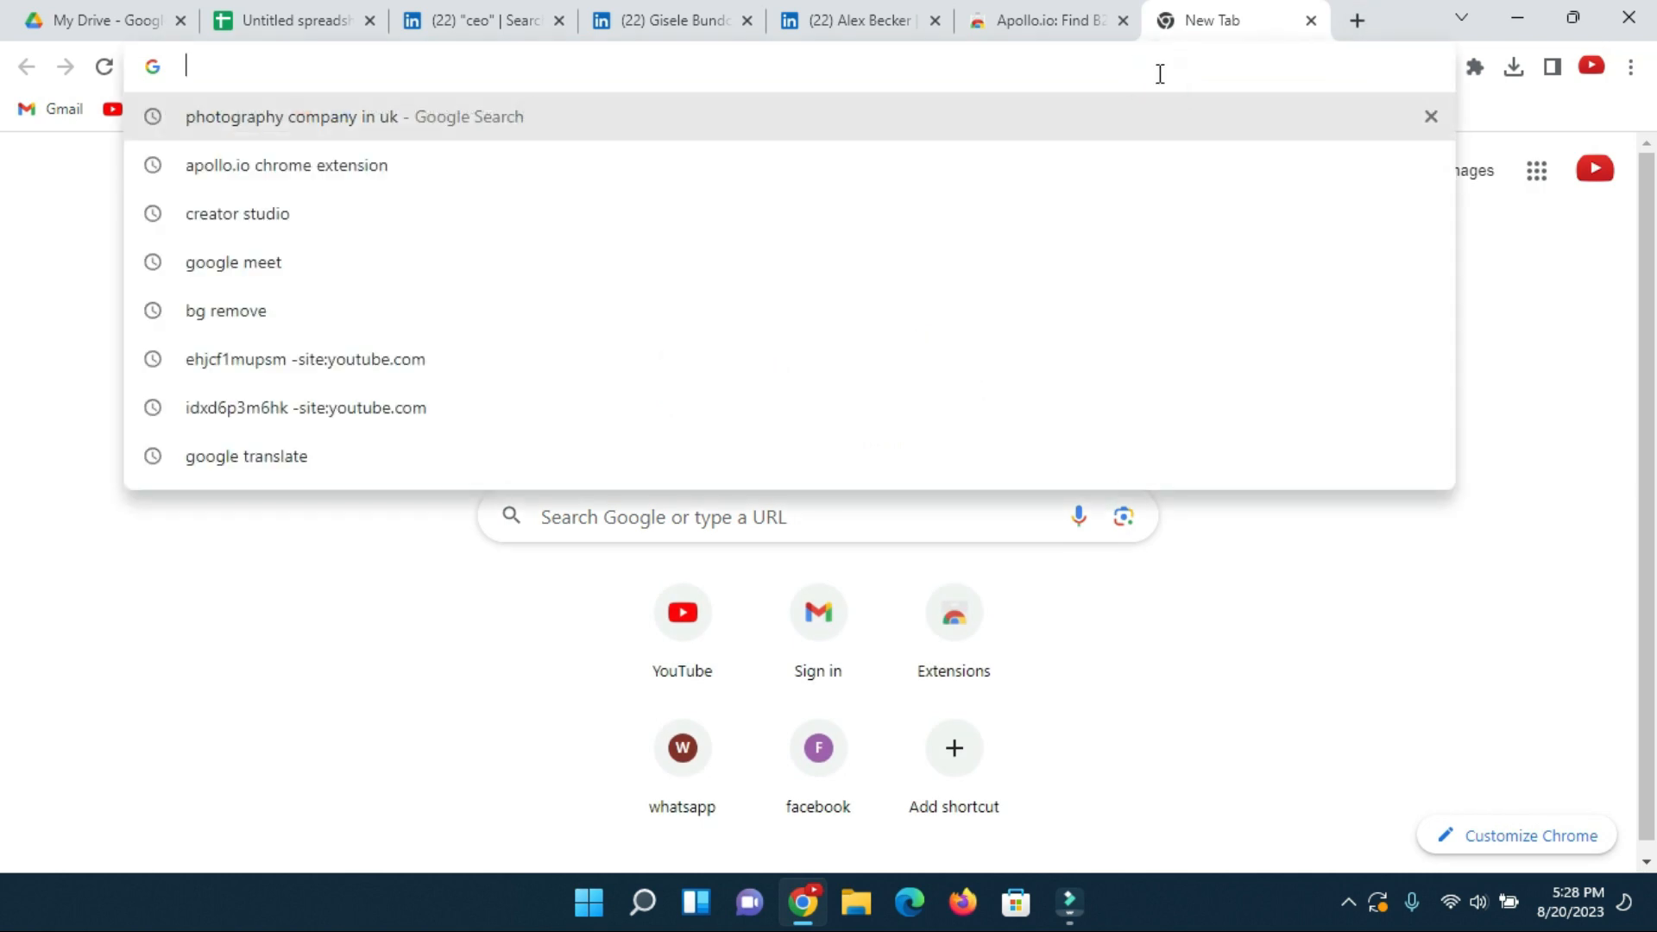
text(apollo.io)
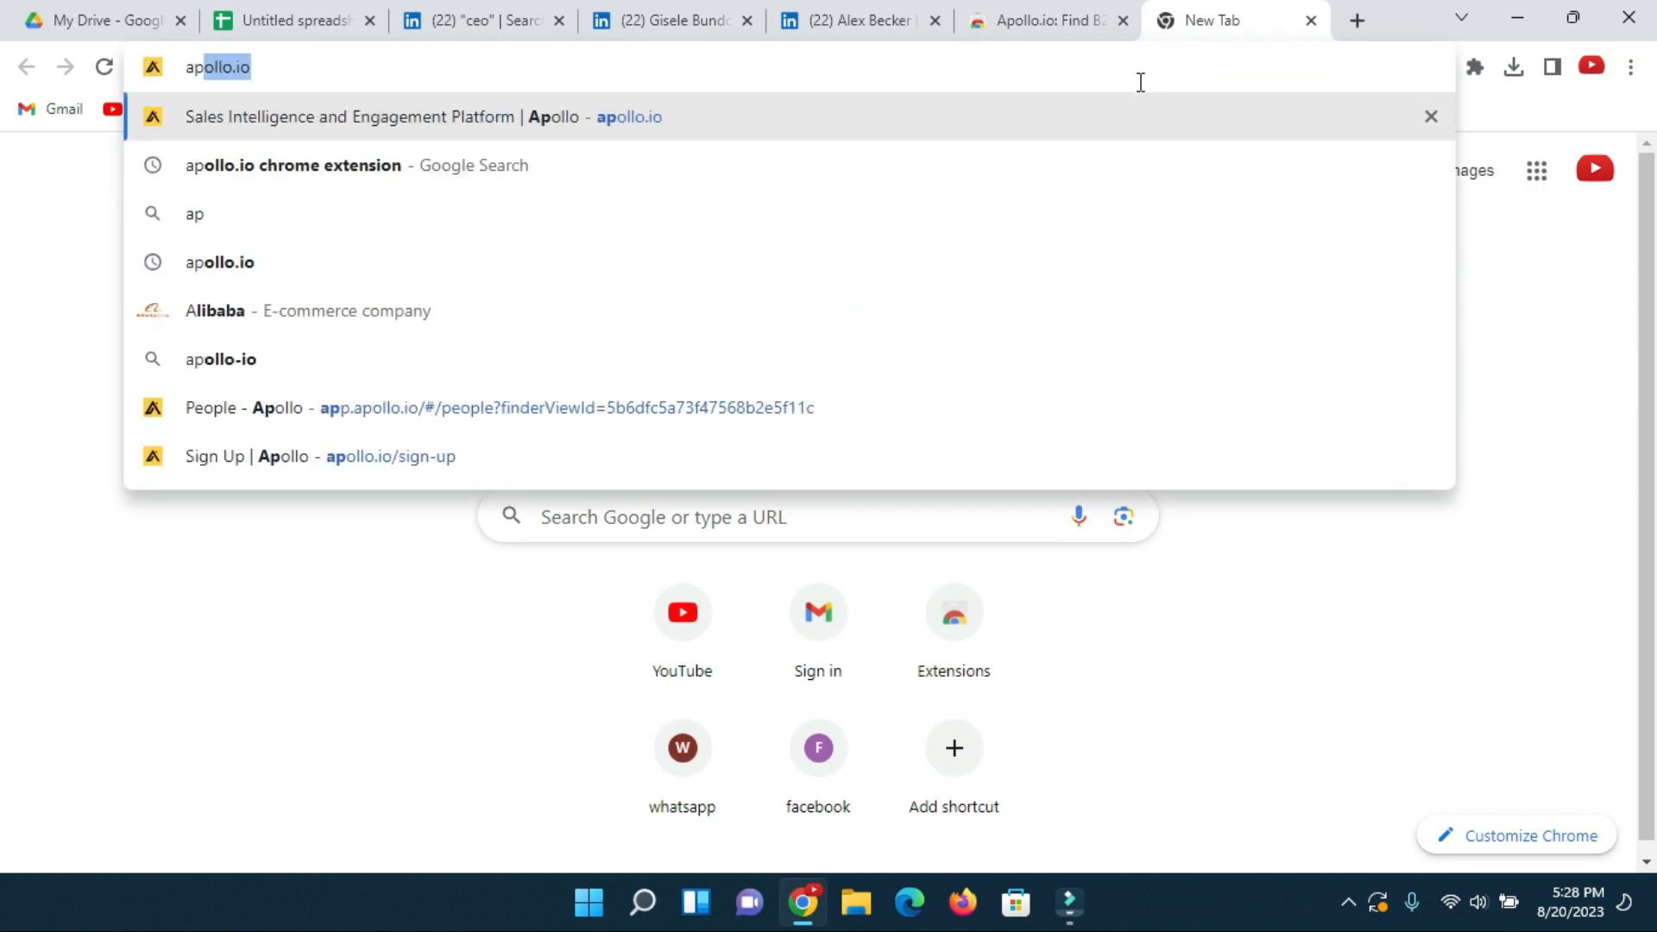
key(Return)
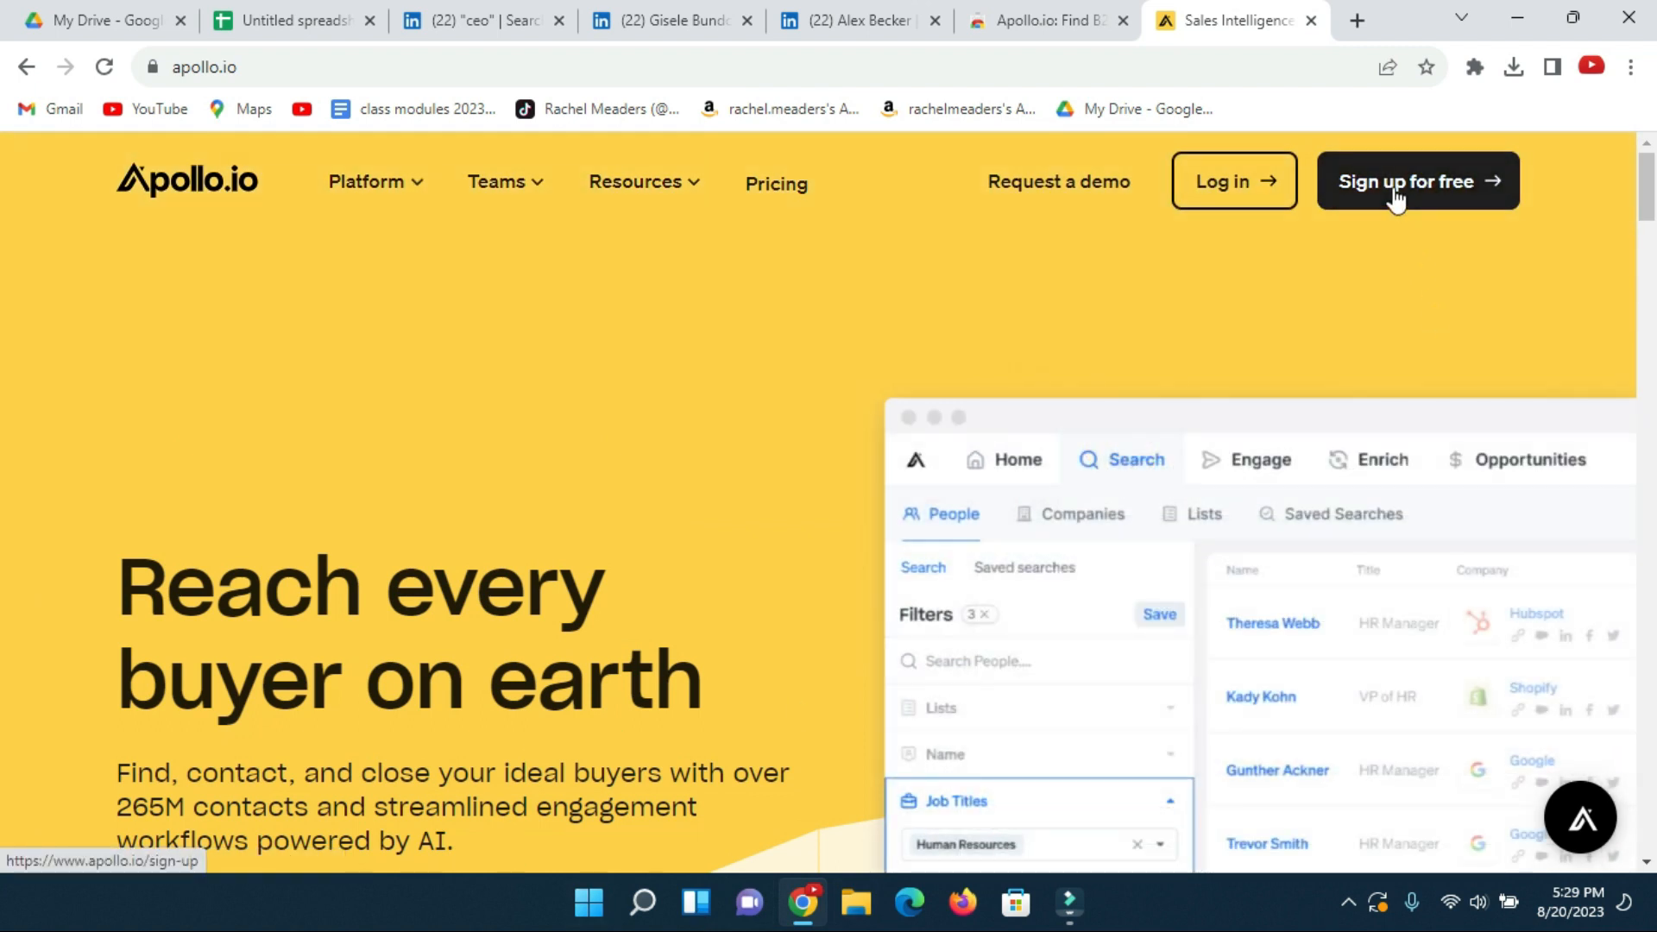
scroll(292, 374, down, 4)
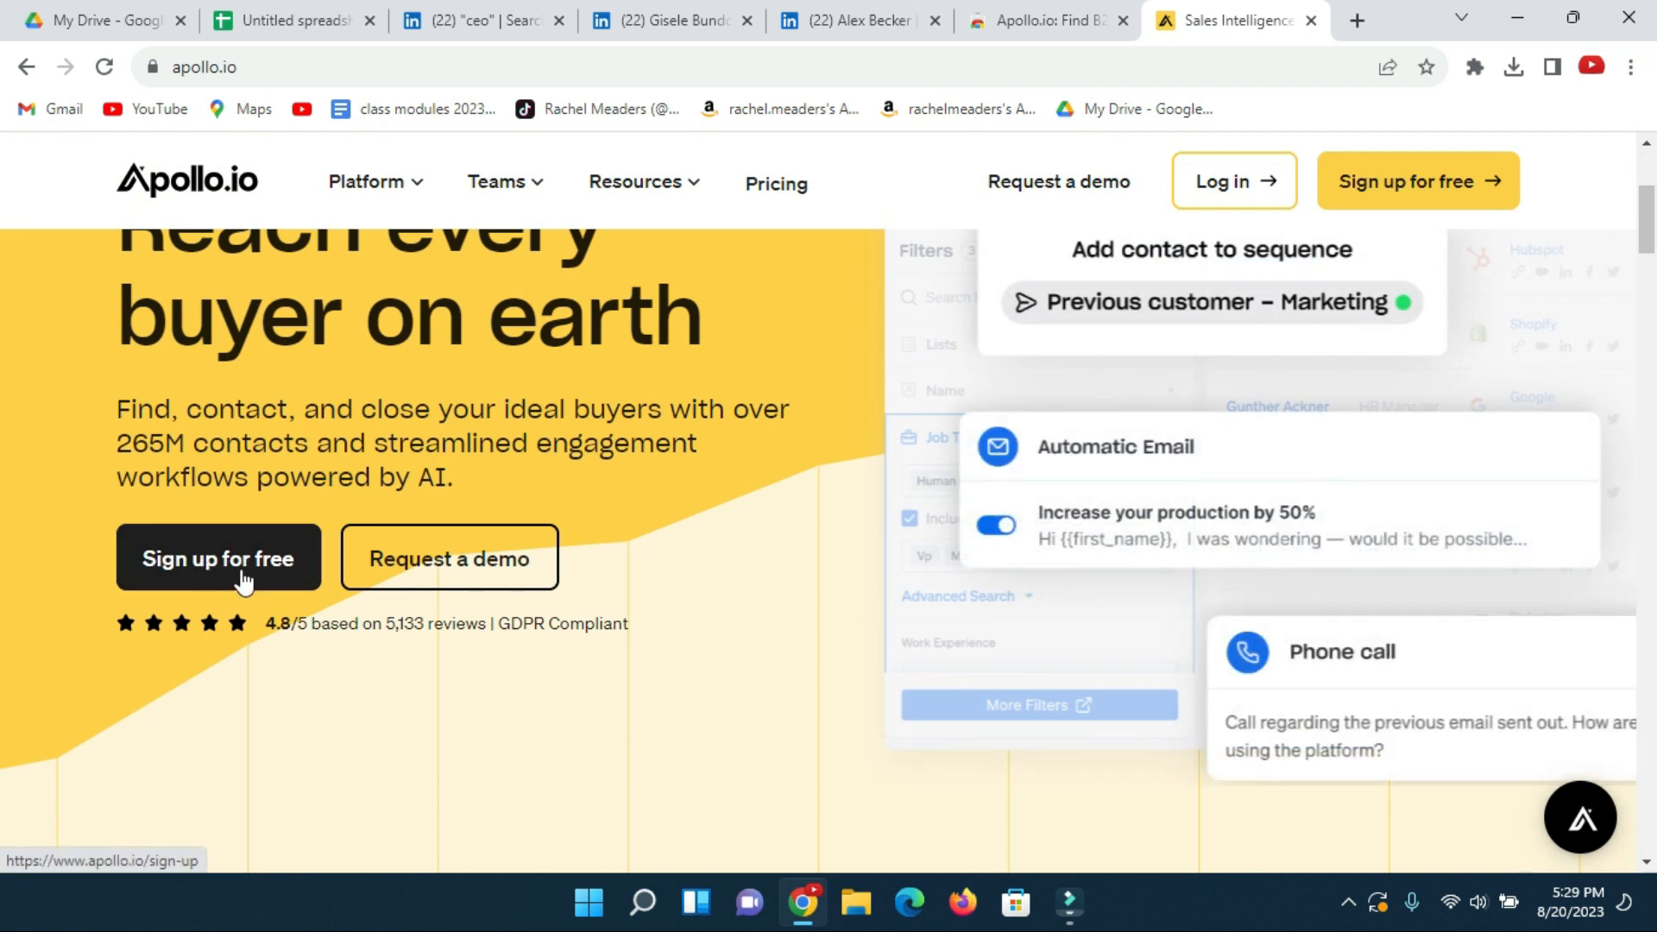
scroll(361, 660, up, 4)
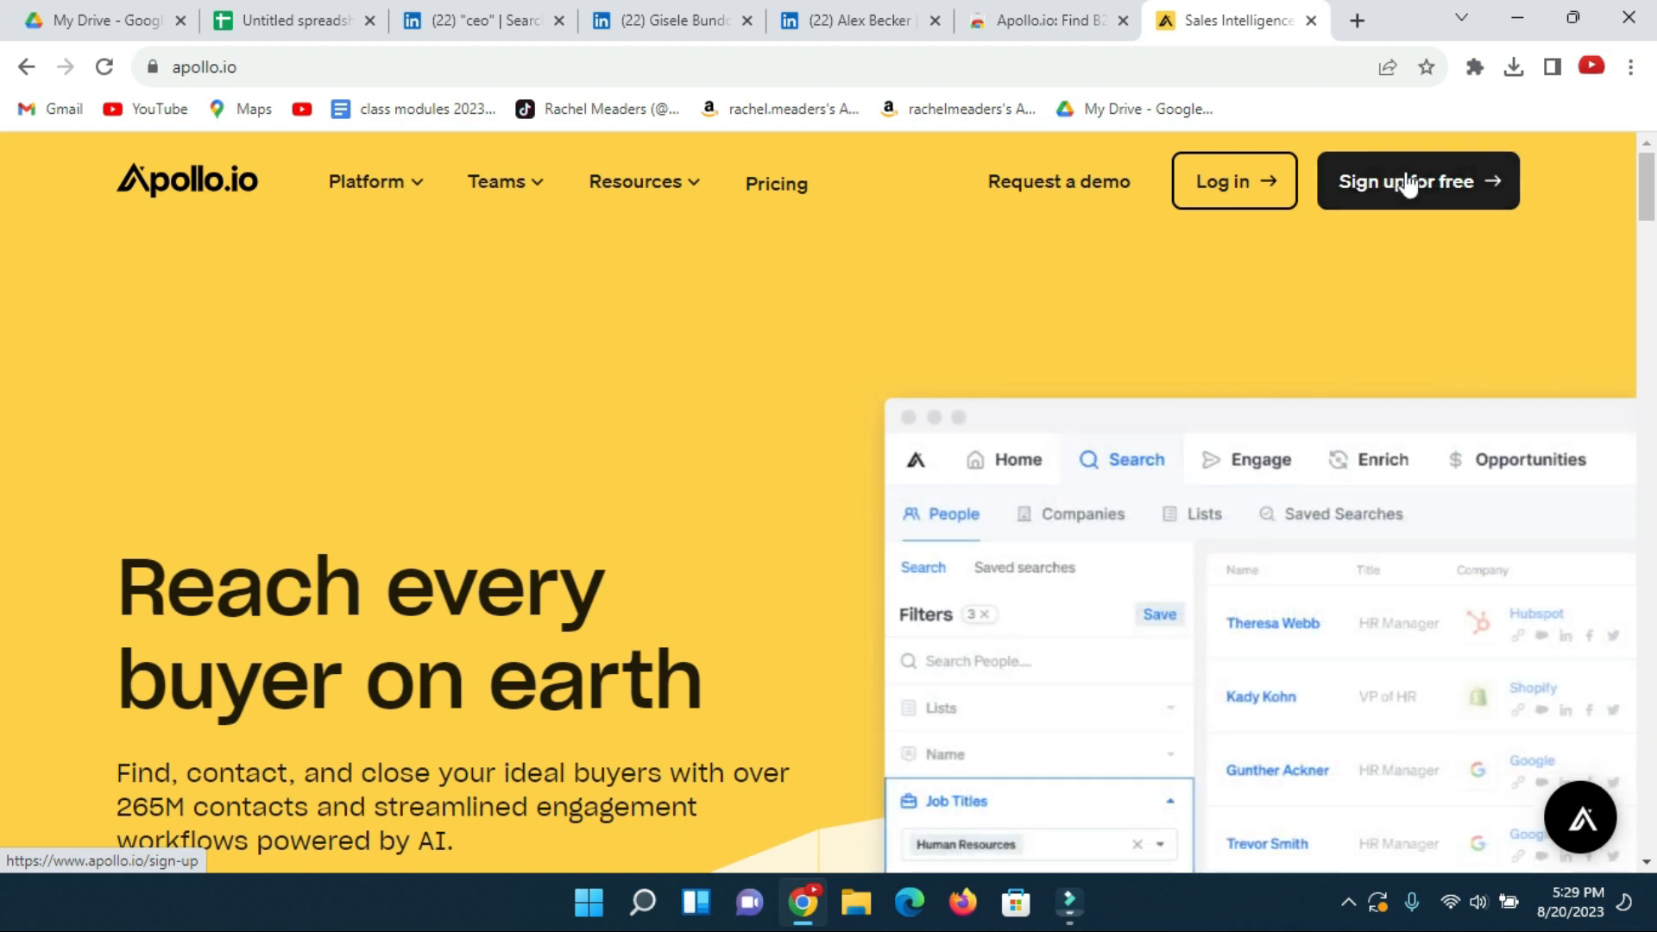
- Log in to Apollo and open the People search
click(1224, 191)
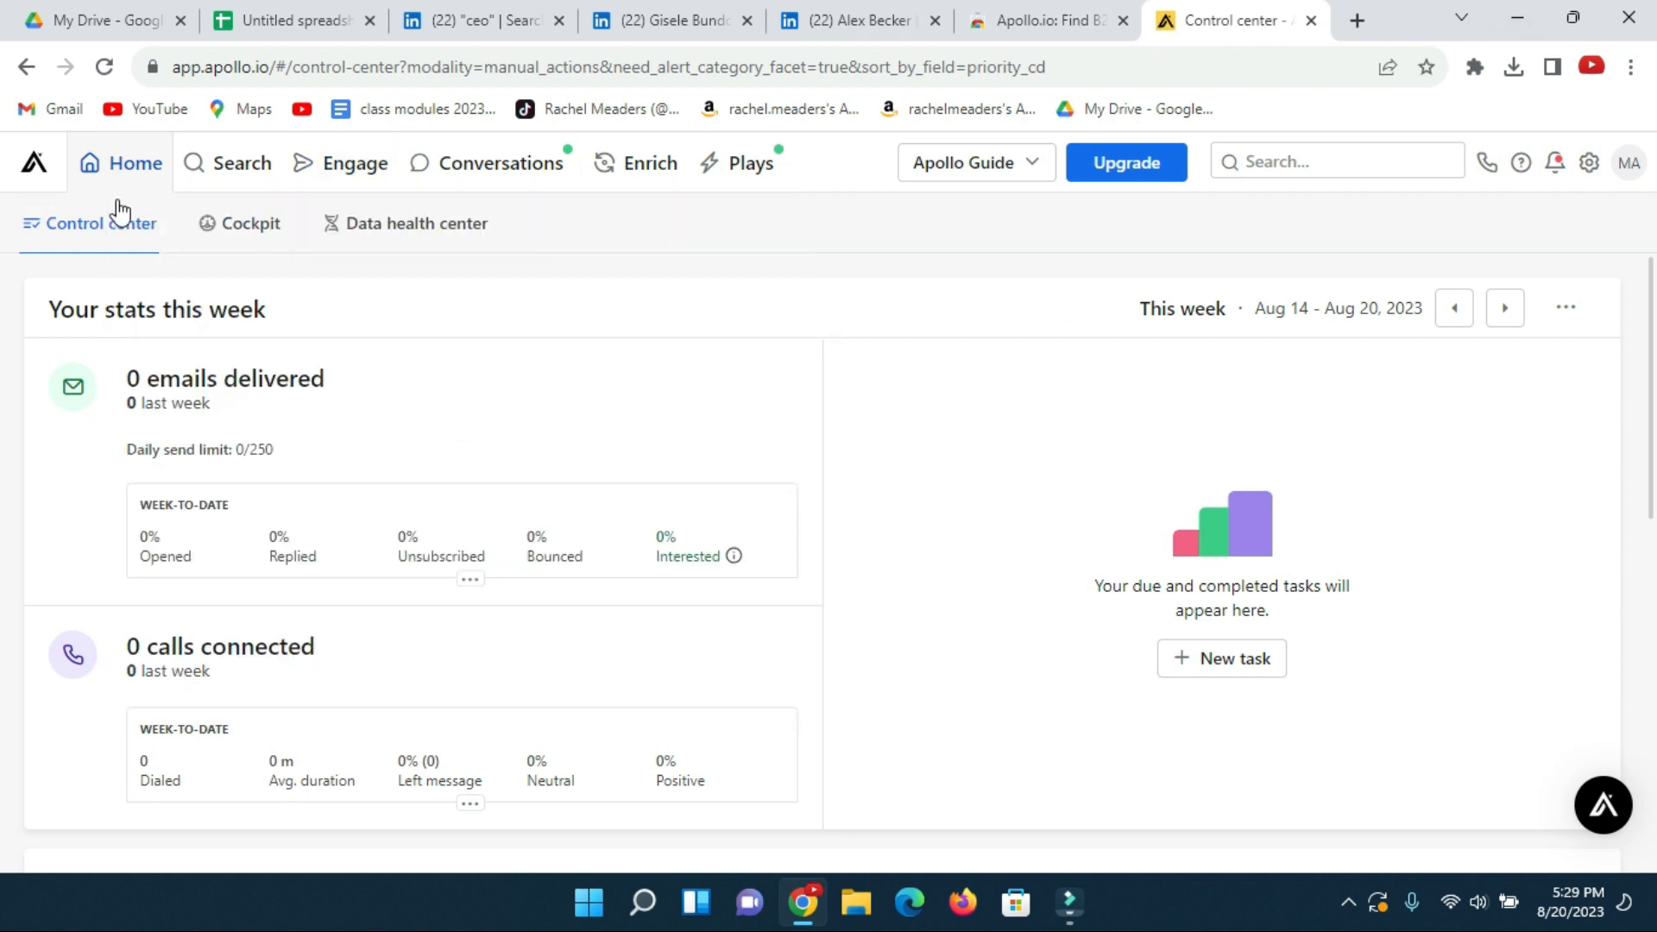
mouse_move(251, 178)
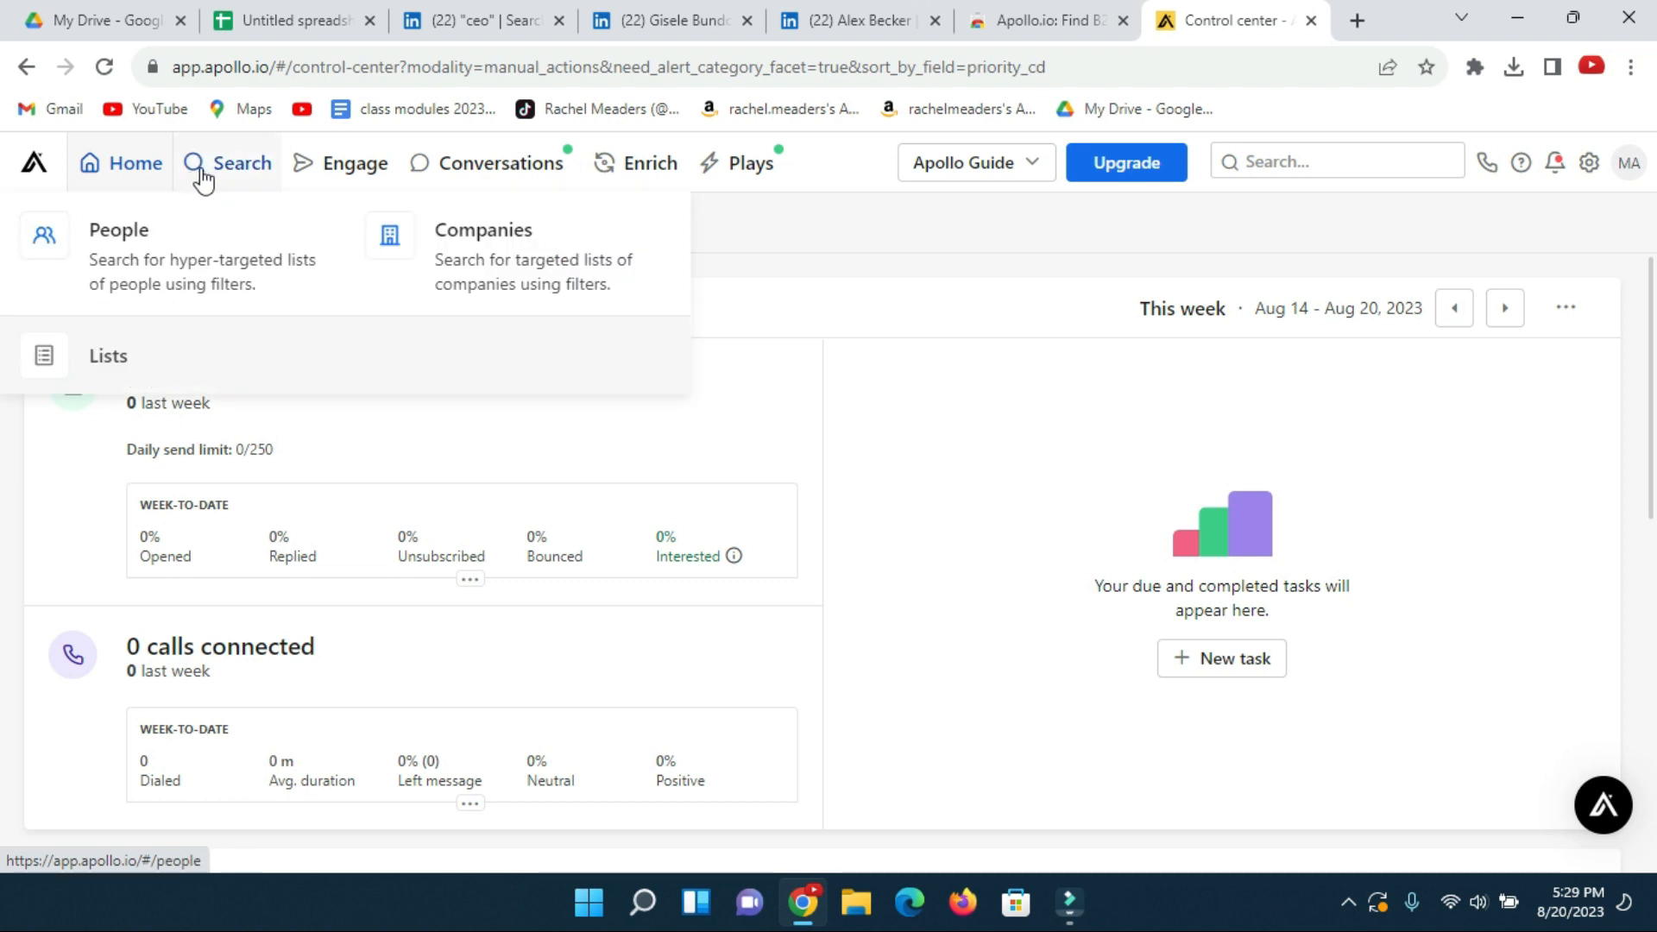
click(147, 256)
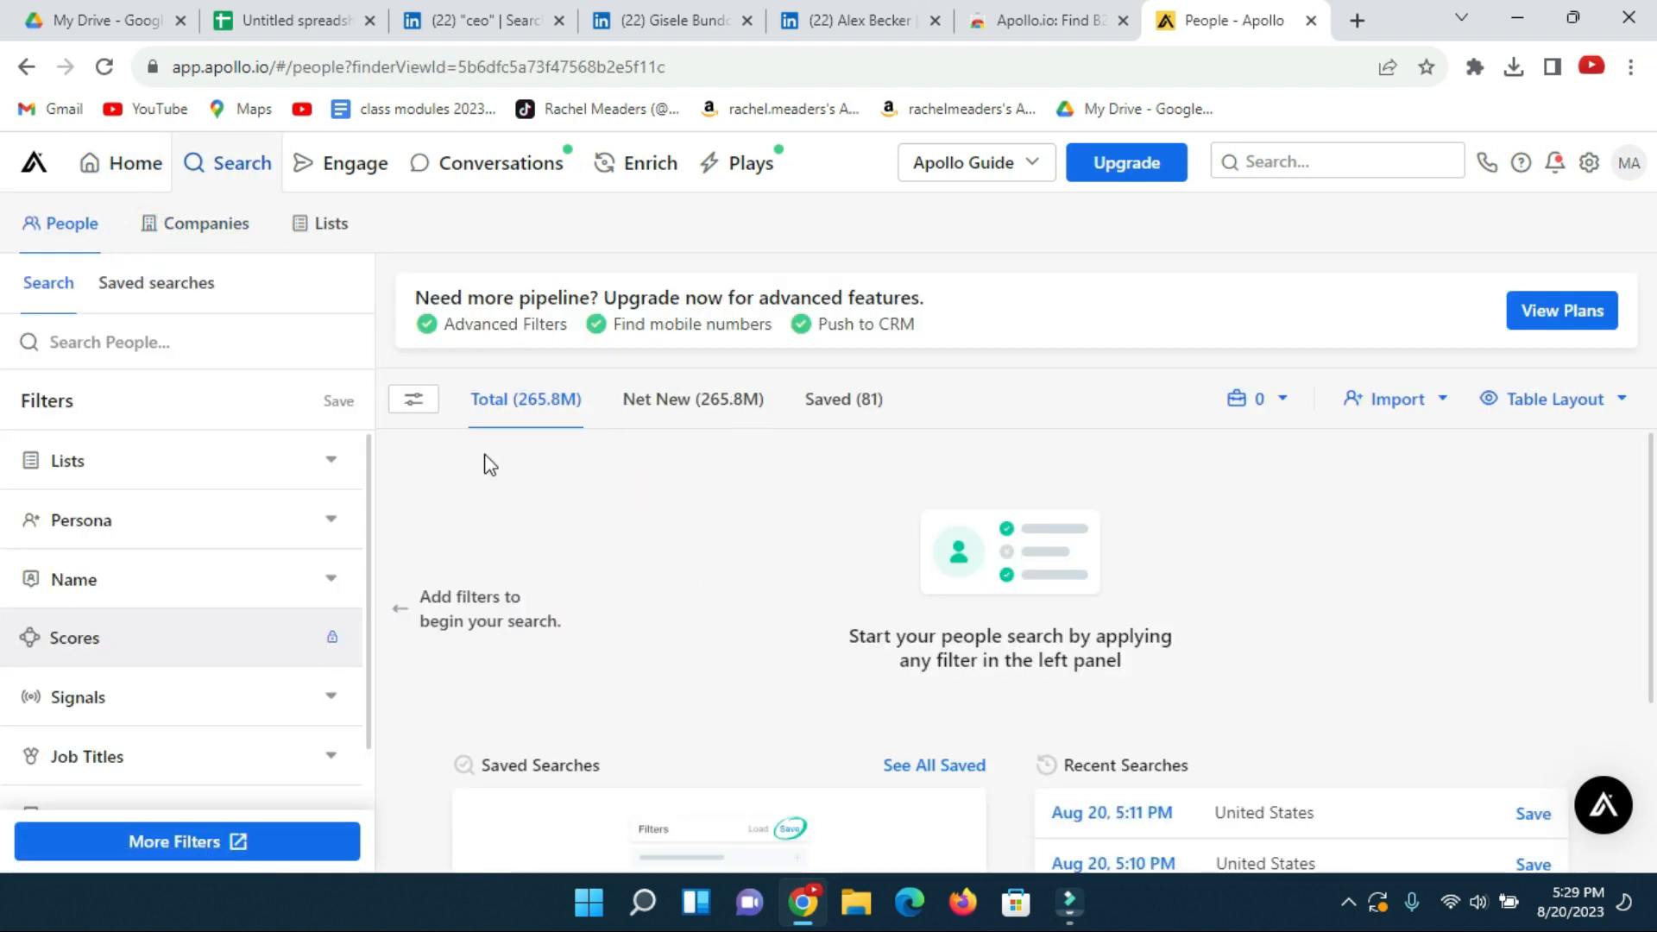
- Return to the LinkedIn CEO search results and review the full set of people filters
click(660, 26)
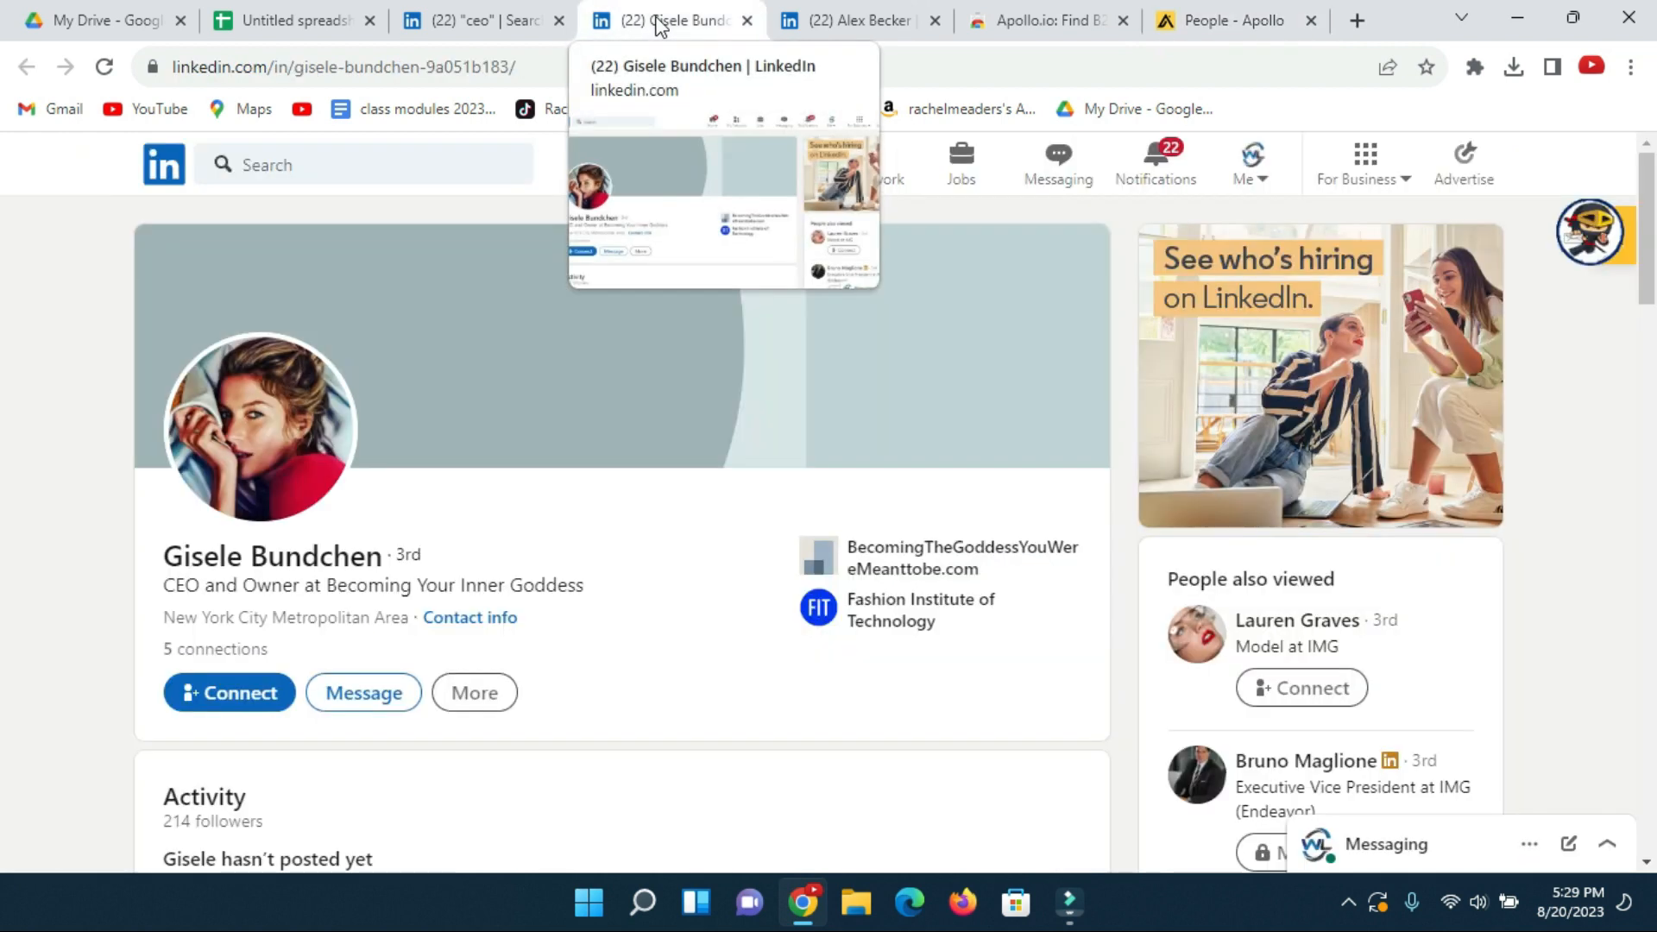
click(481, 26)
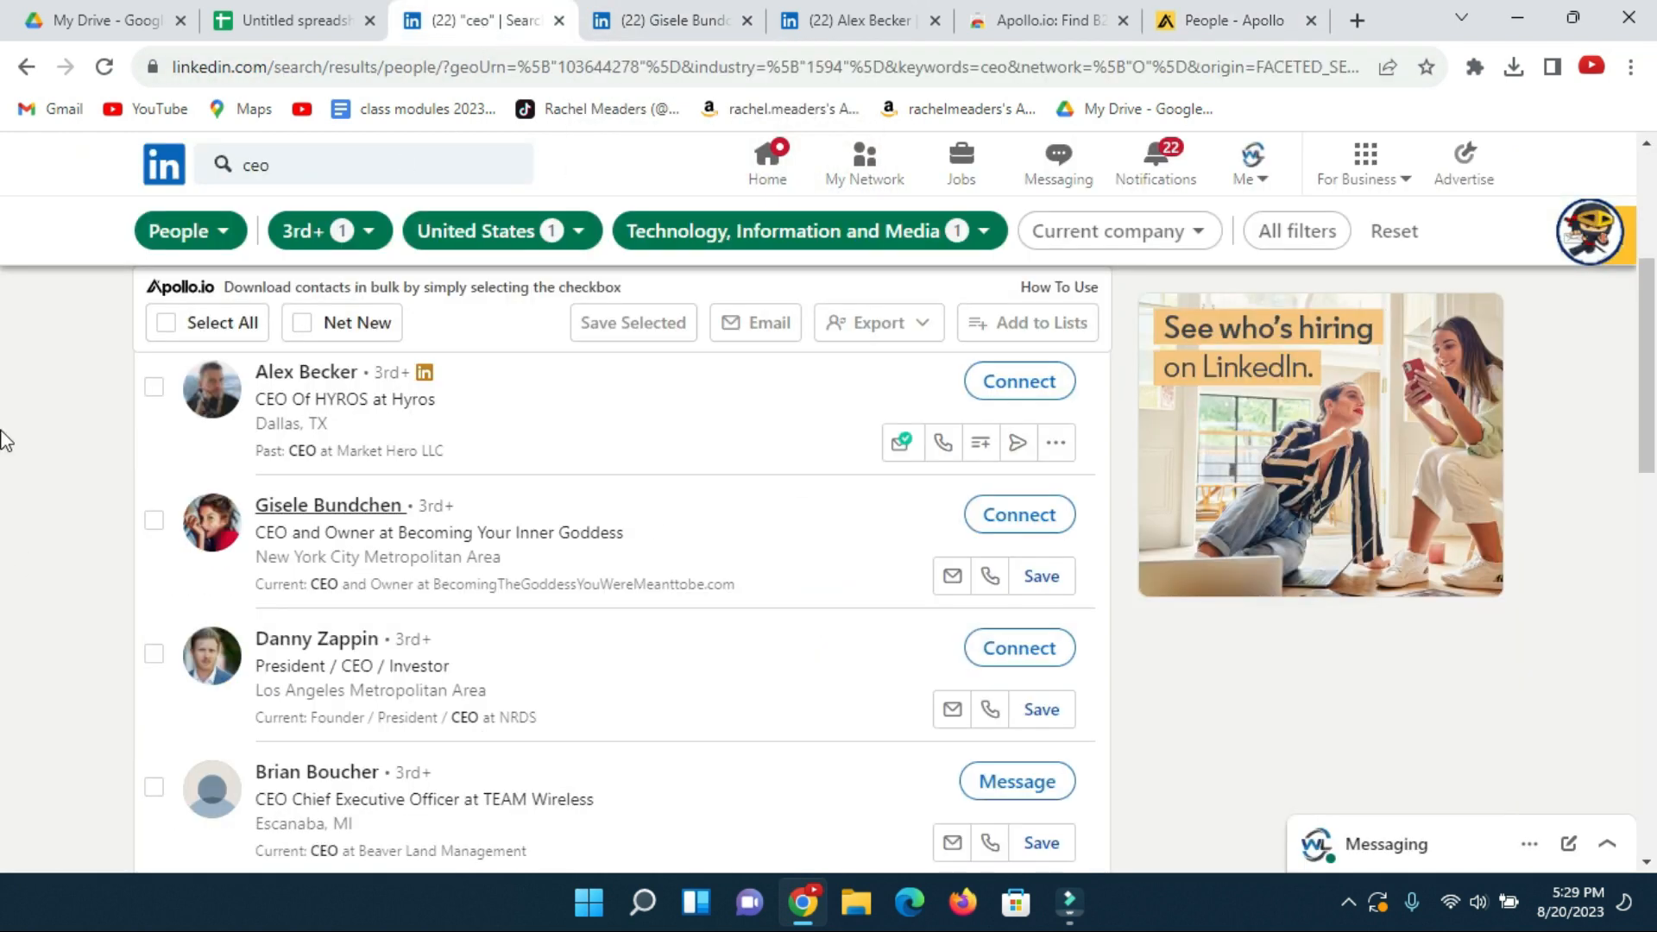
click(1292, 233)
scroll(1241, 518, down, 1)
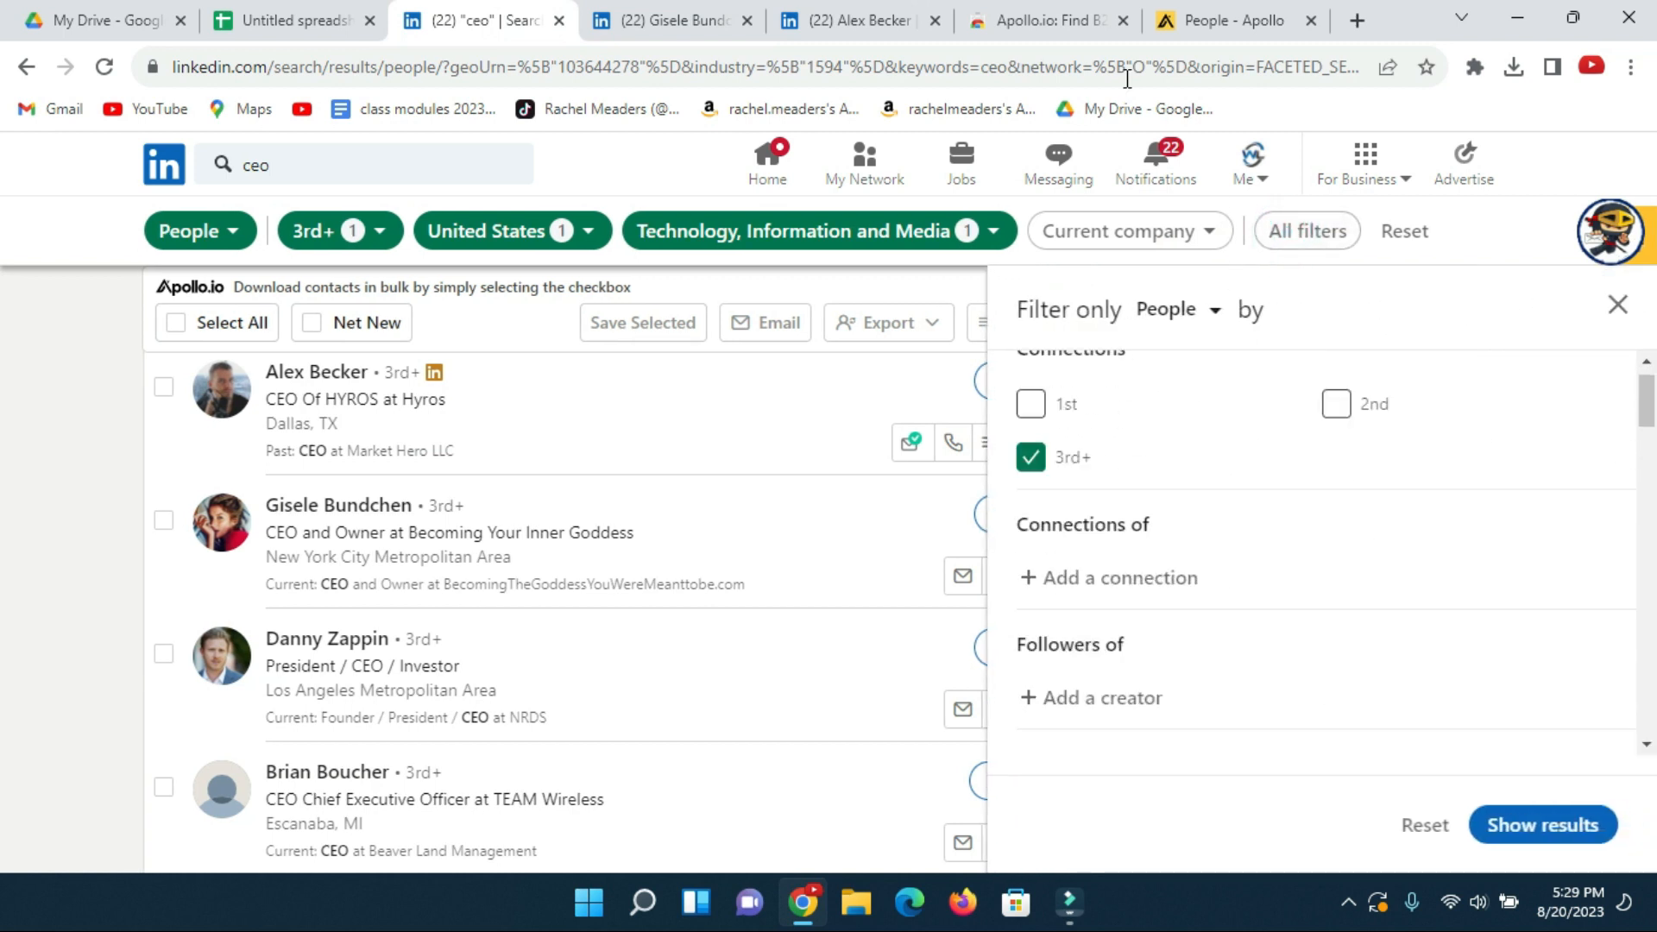
- Go back to Apollo's People search and examine the available filter categories
click(1247, 21)
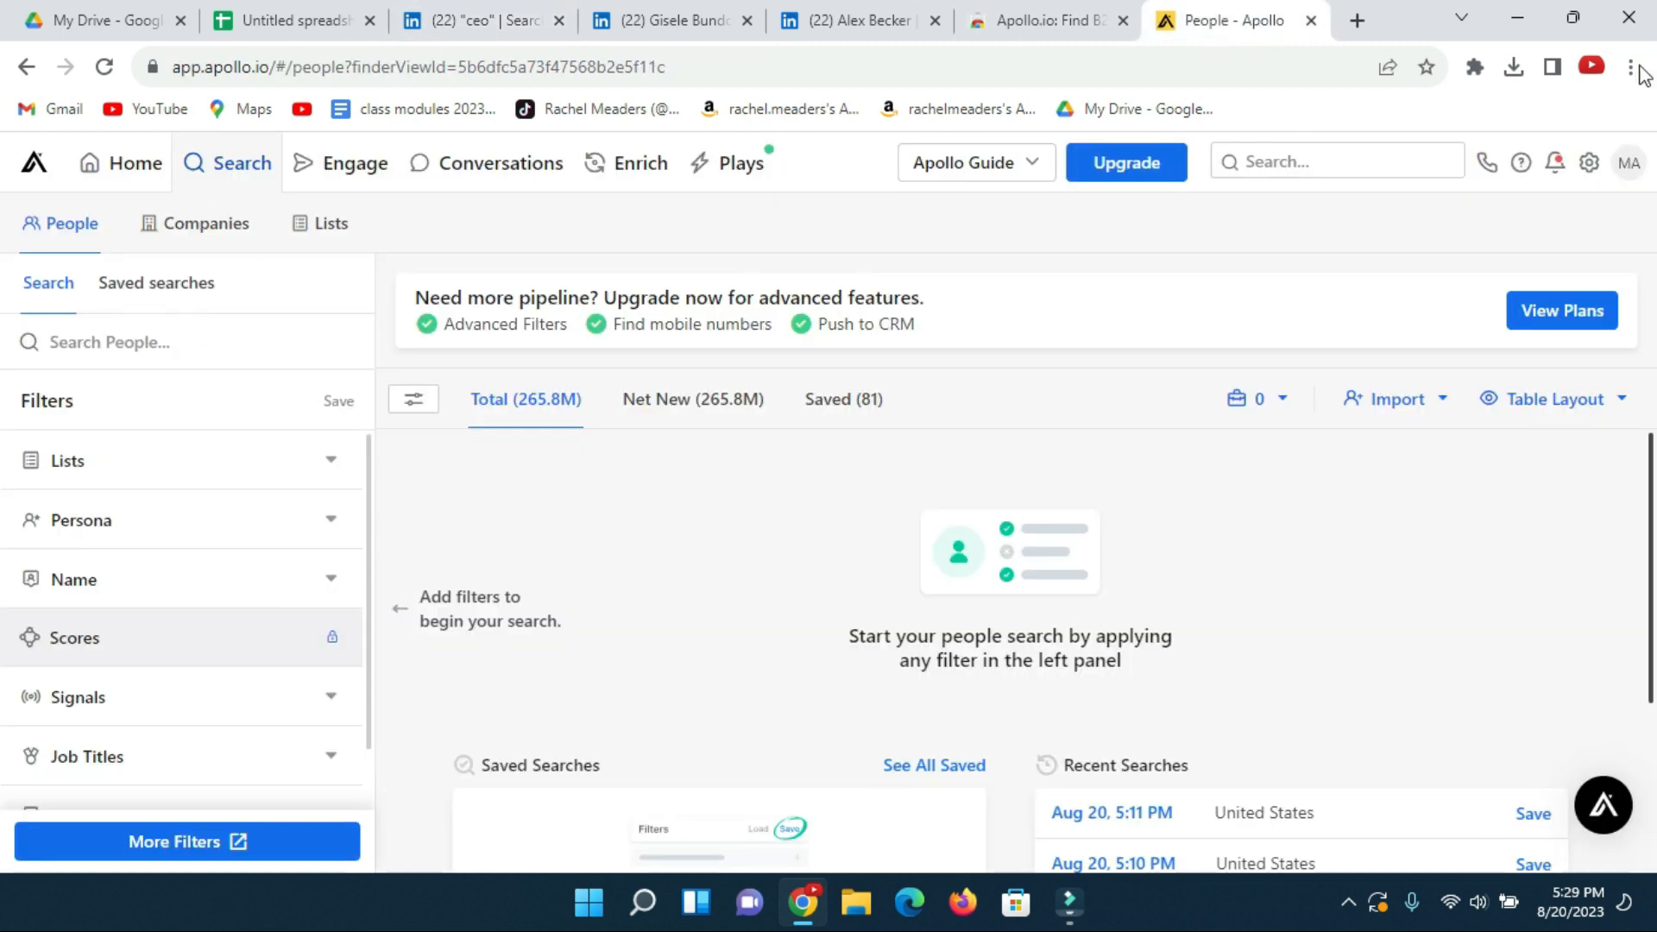
scroll(78, 518, down, 7)
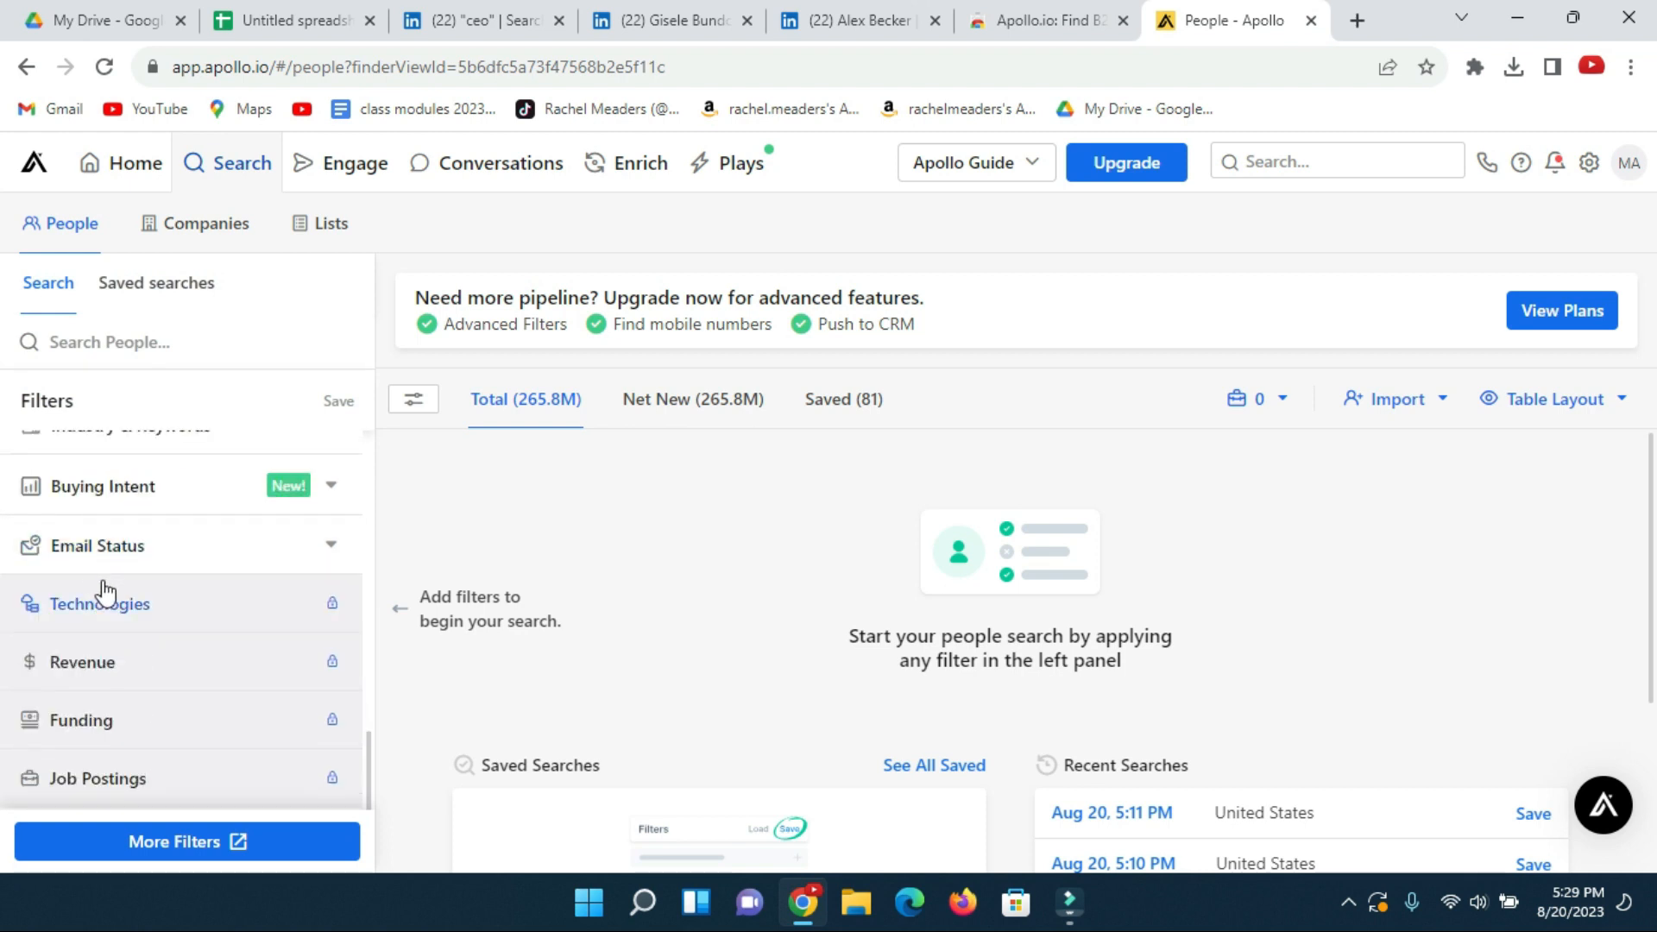
scroll(108, 600, up, 7)
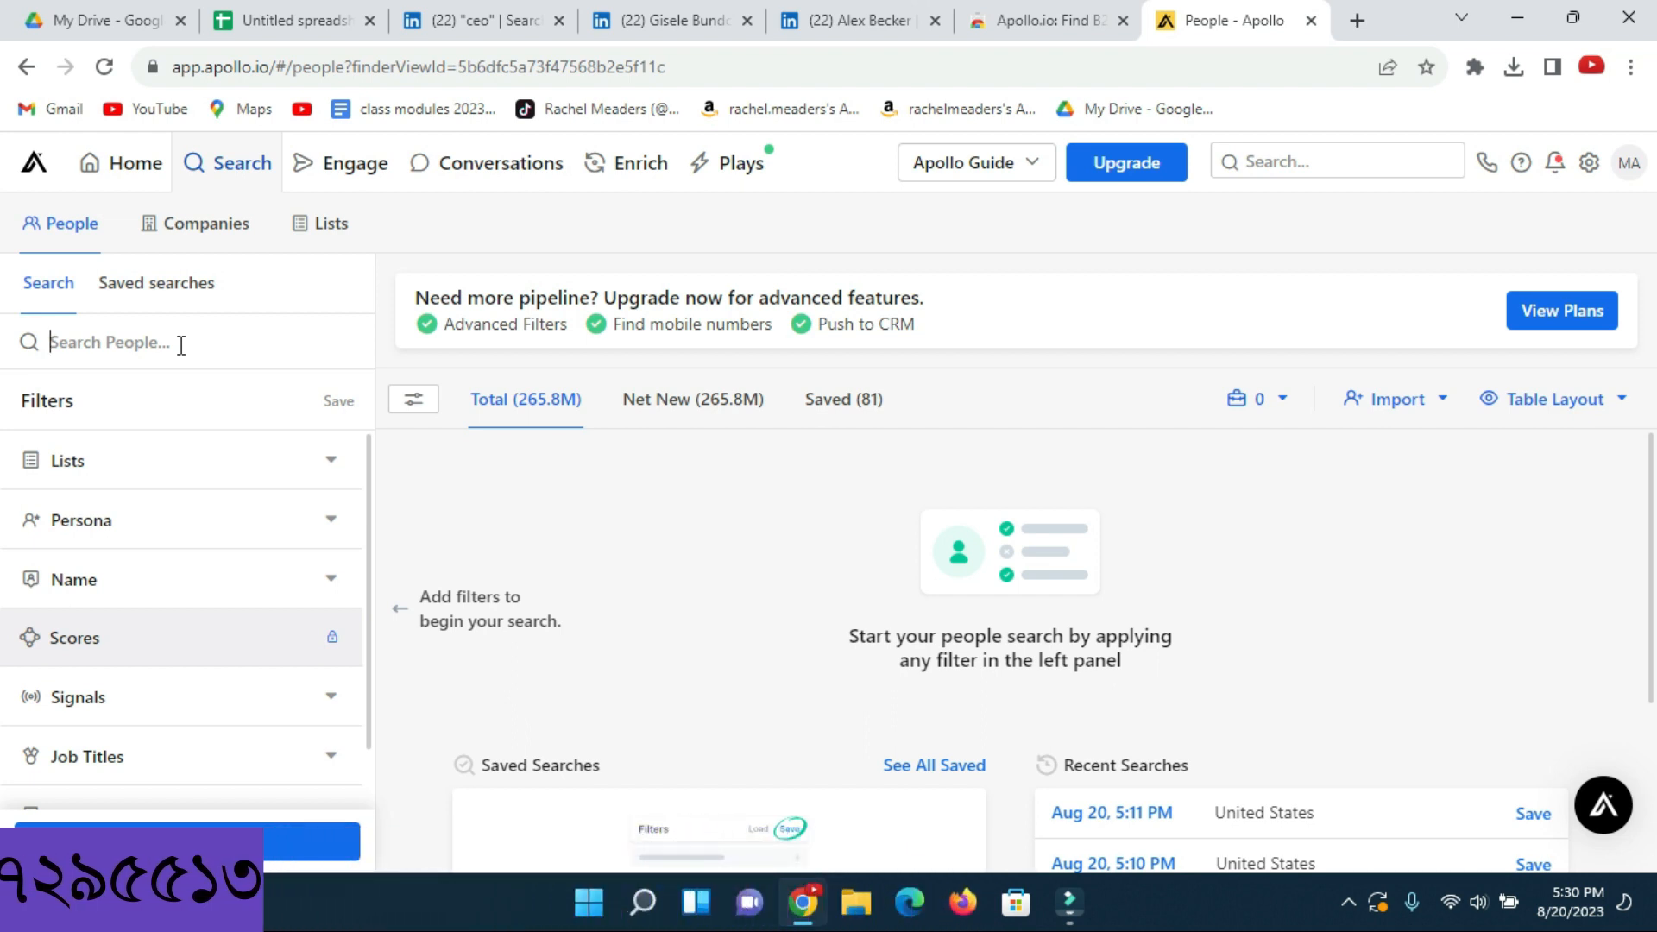
- Enter "youtuber" as the keyword in Apollo's People search
click(154, 354)
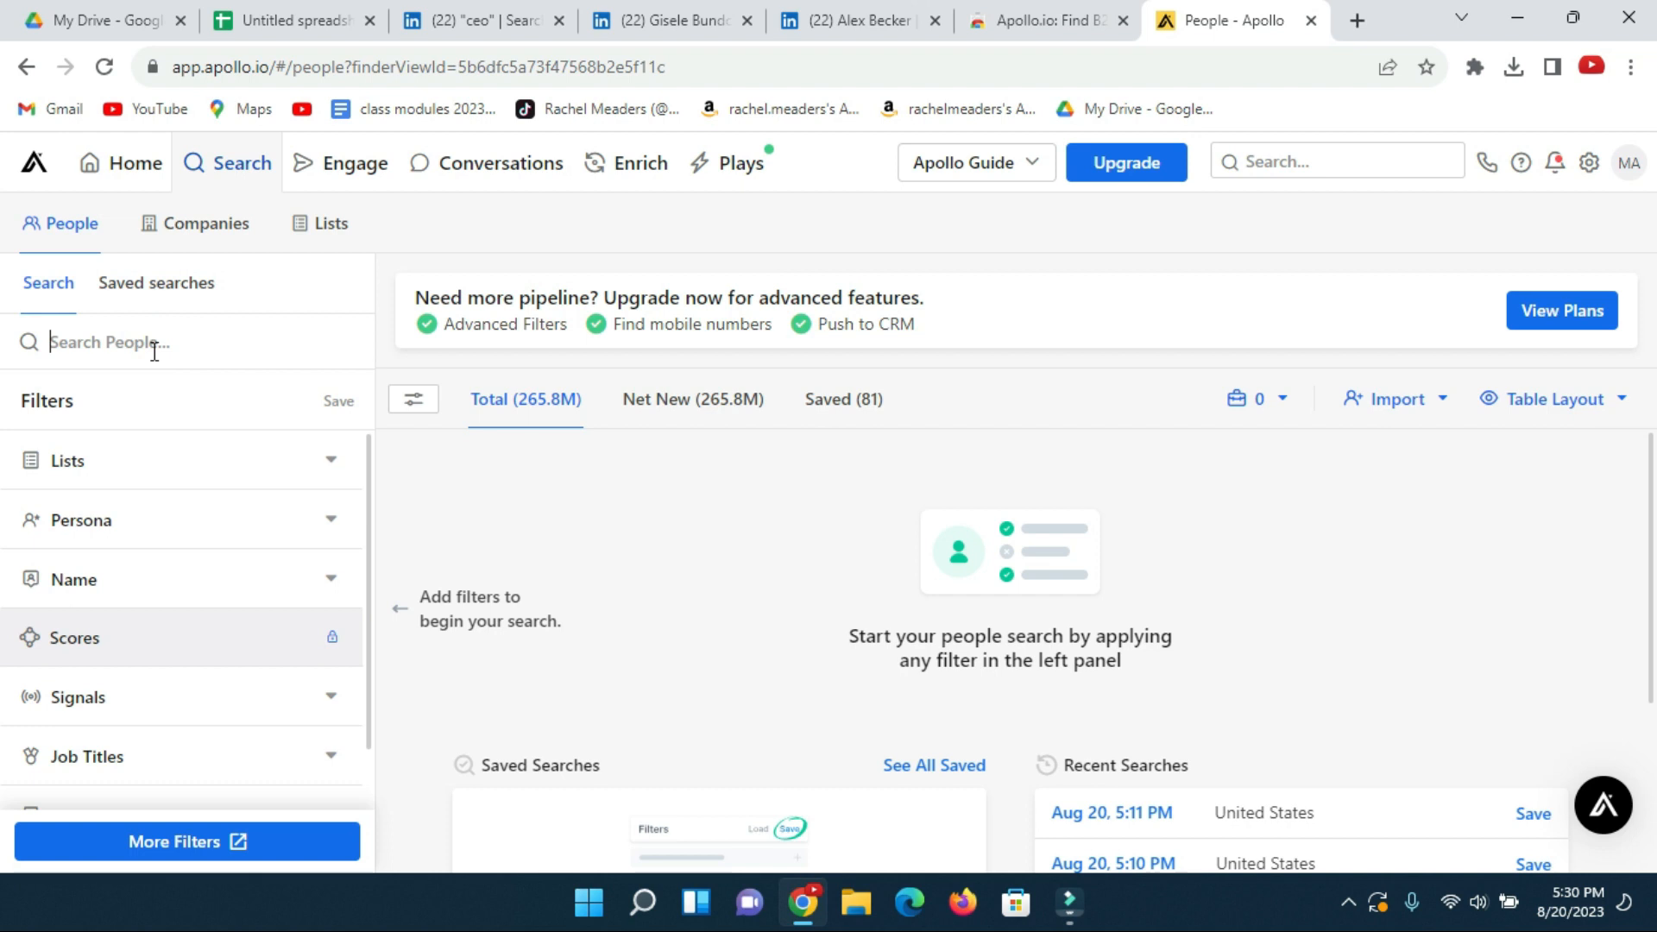
text(youtuber)
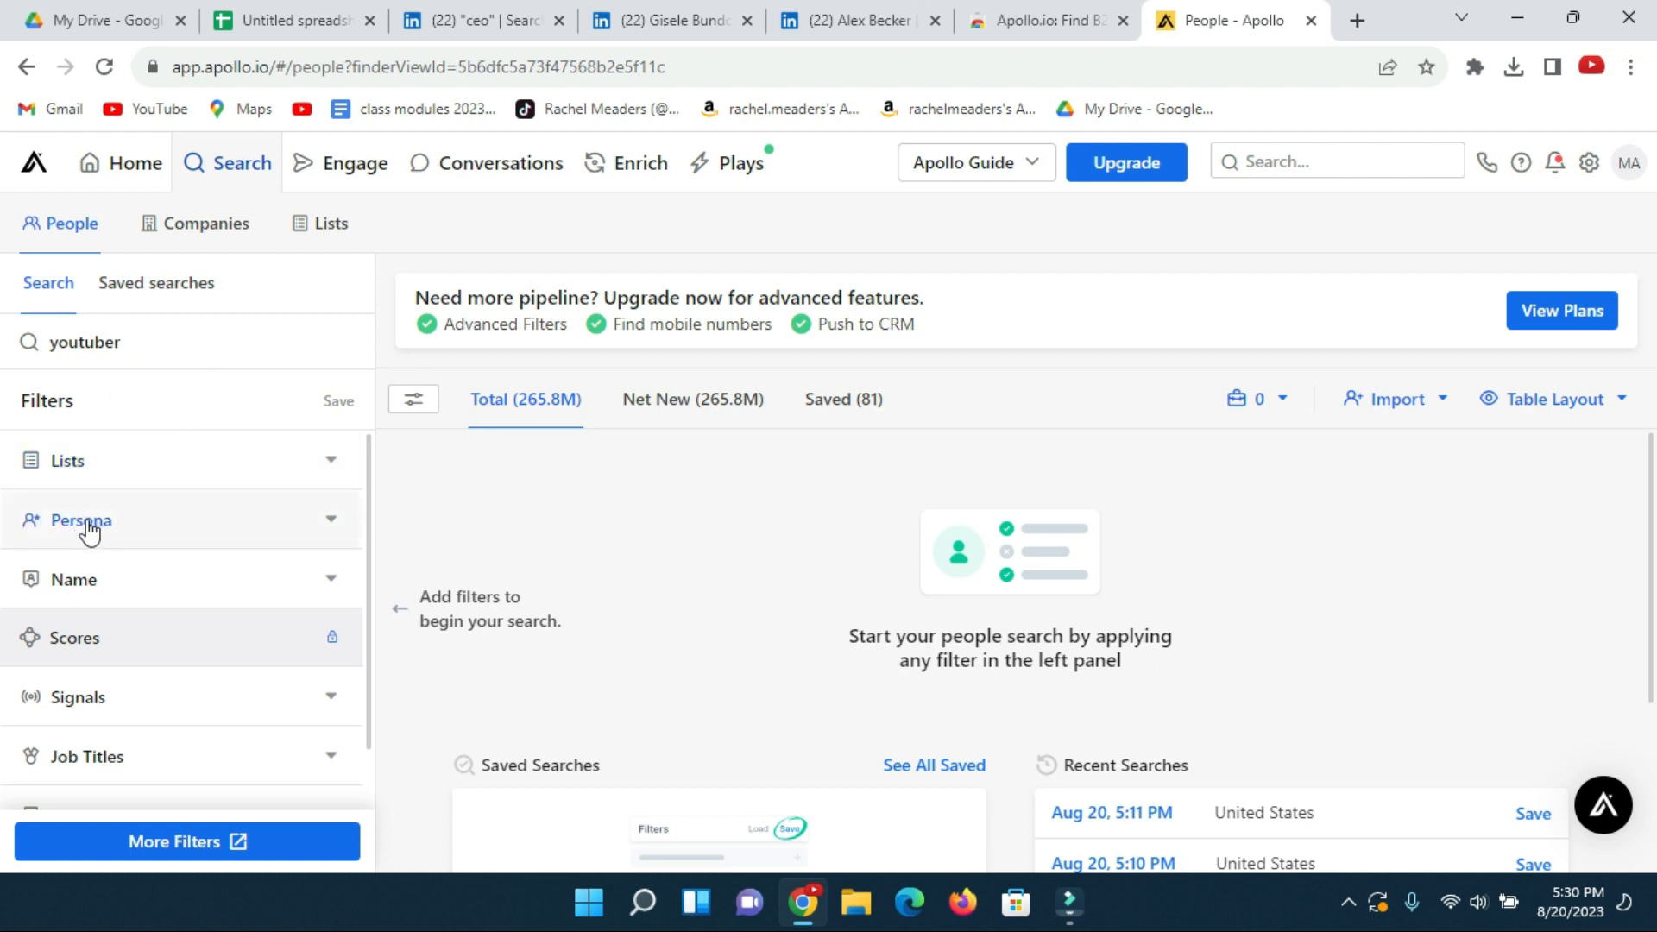
scroll(168, 501, down, 1)
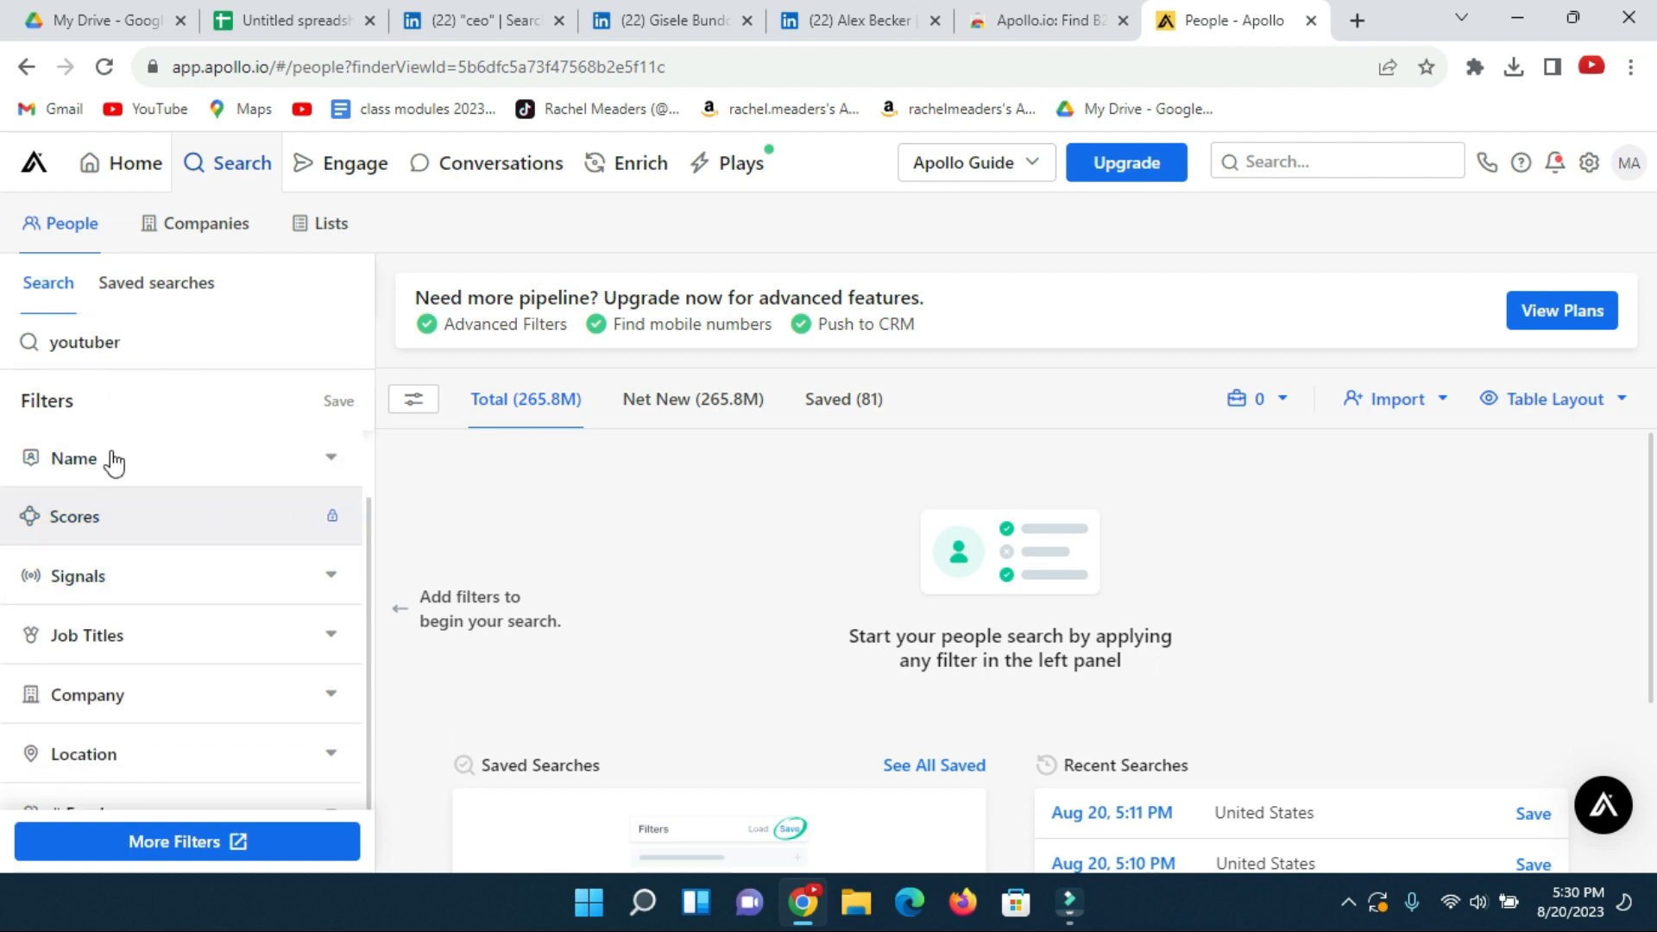
- Open the Job Titles filter of the people search and review its matching options
scroll(229, 491, up, 1)
scroll(112, 614, down, 1)
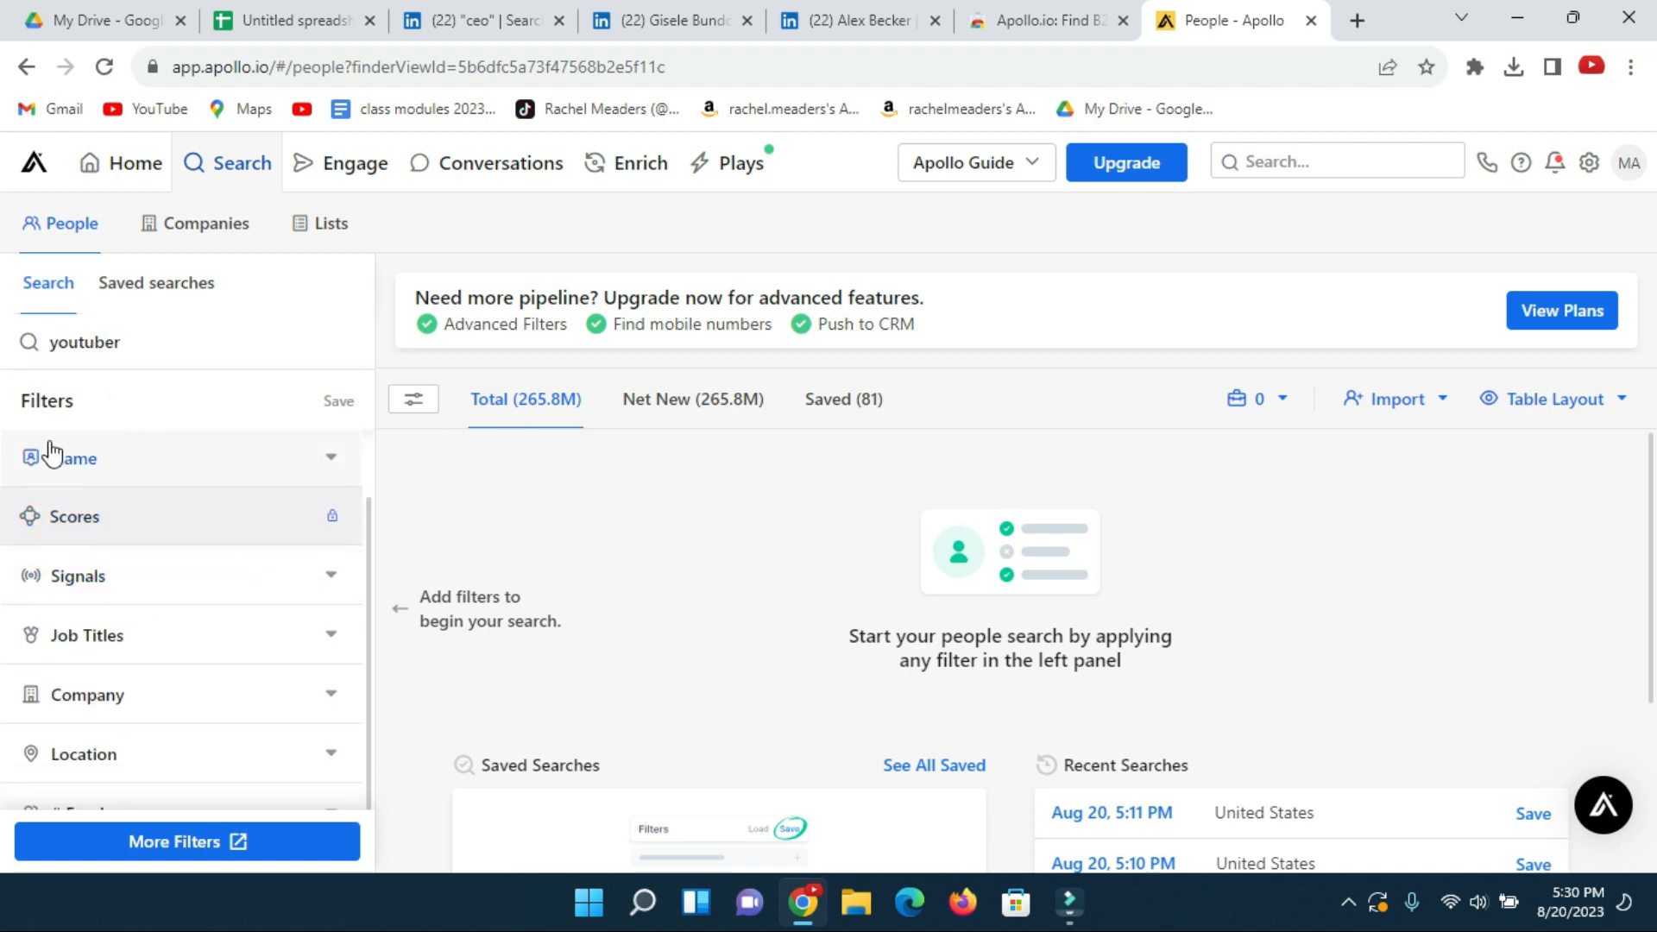
click(316, 638)
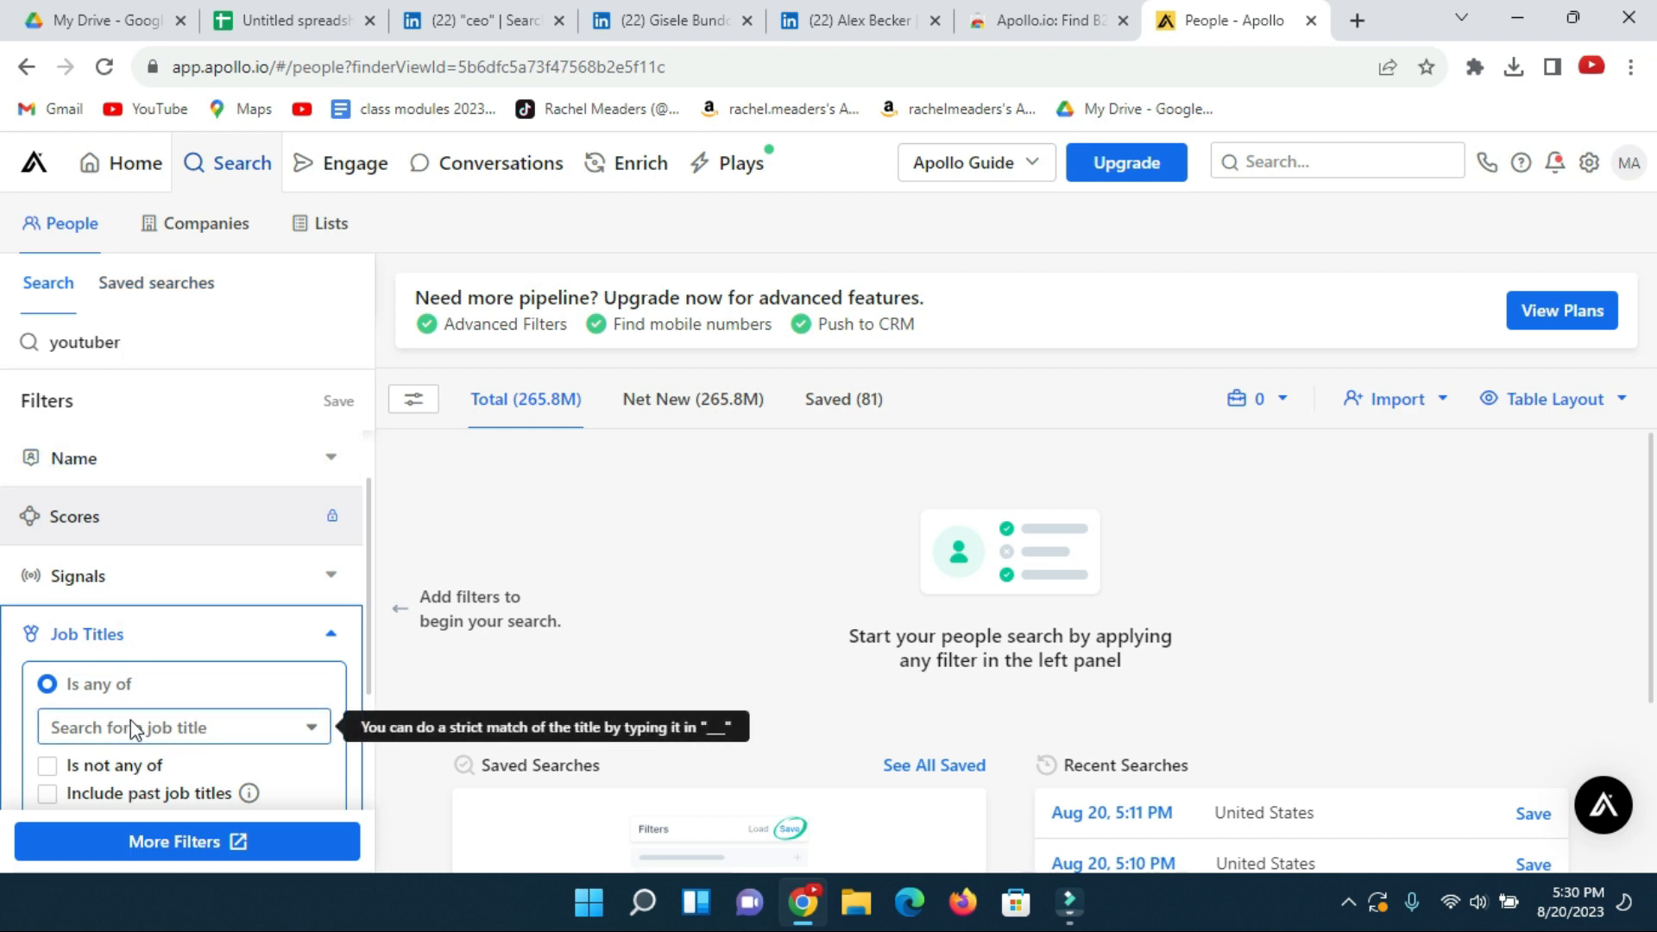
scroll(163, 639, down, 5)
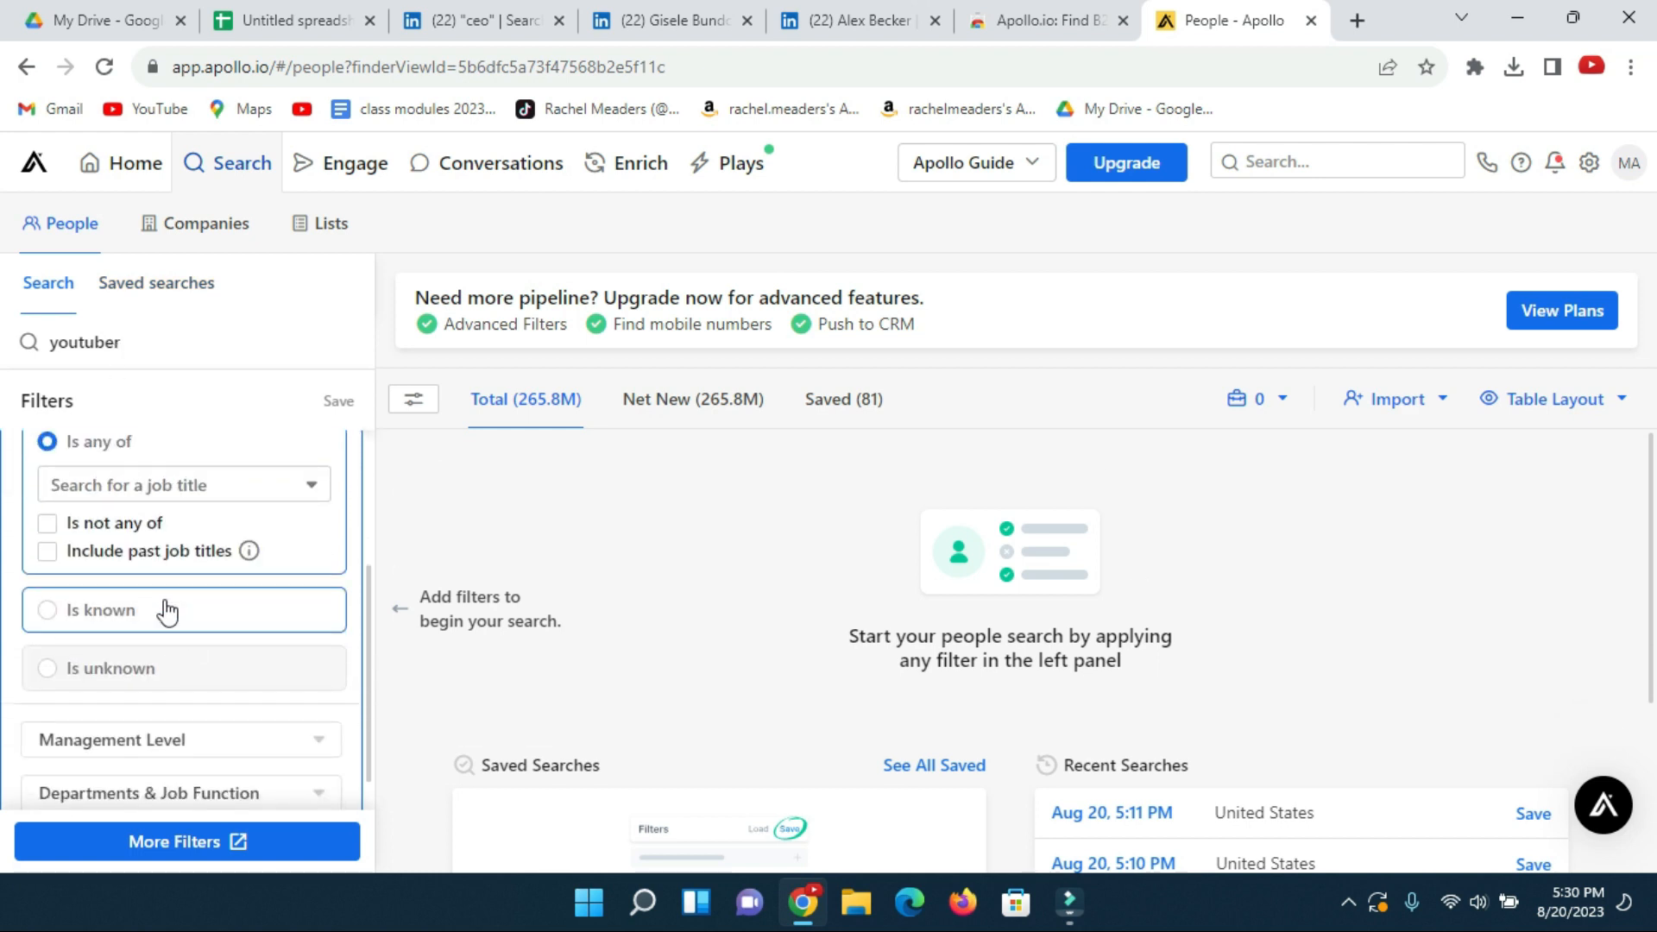
scroll(138, 627, down, 3)
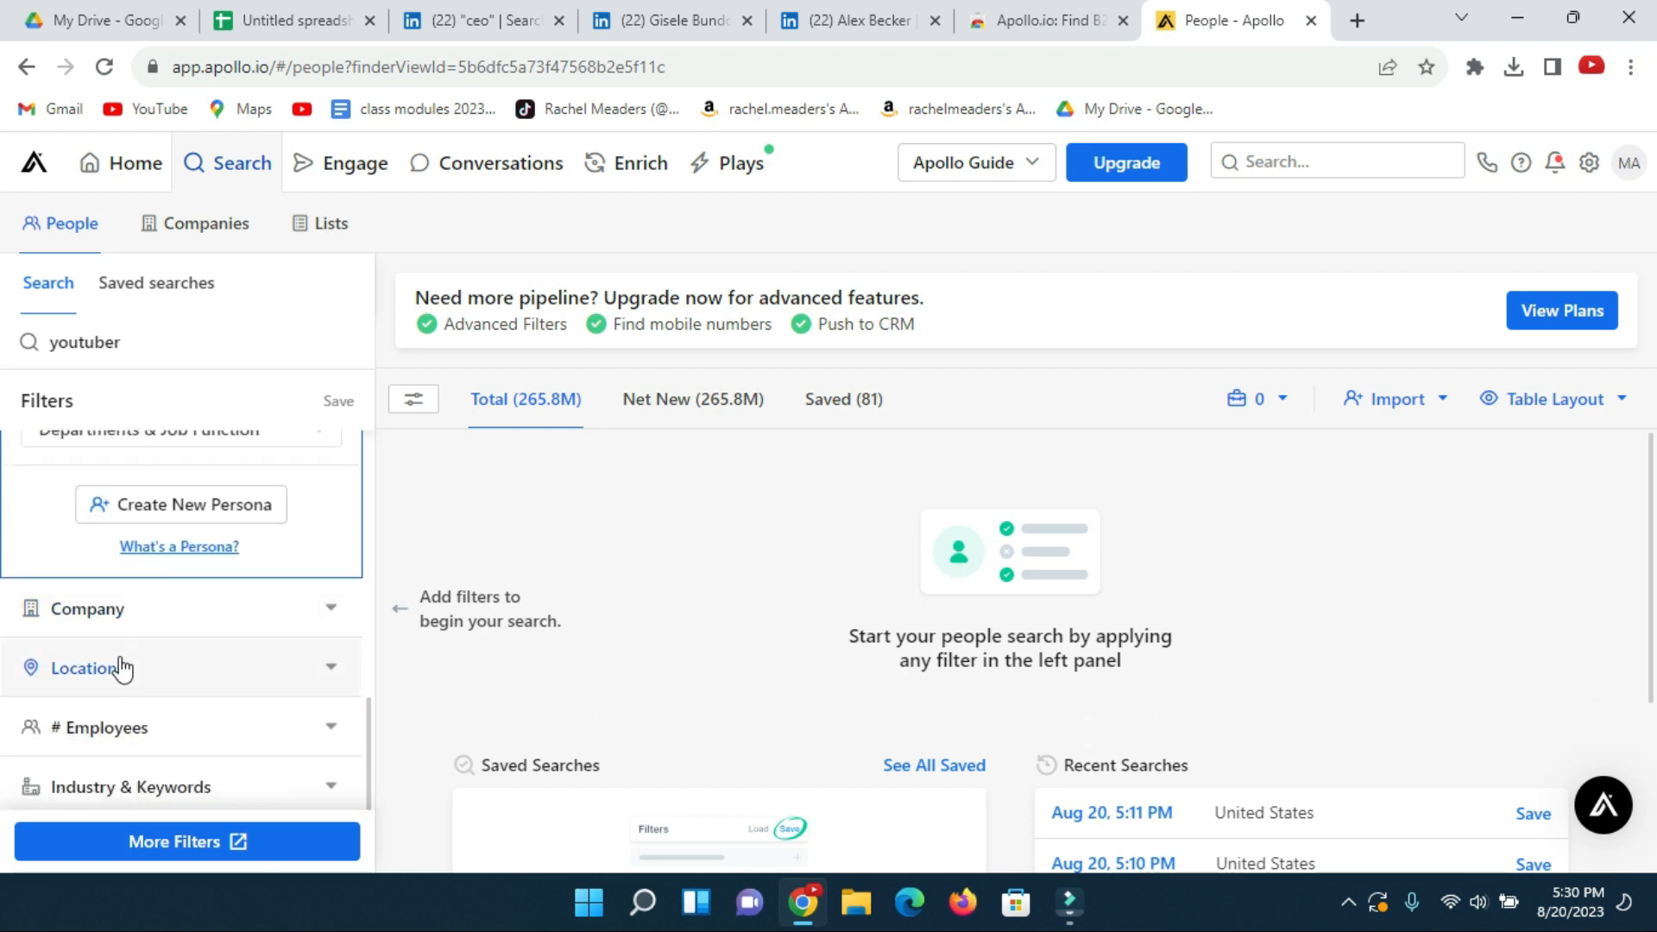
- Restrict the people search to contacts located in the United States
scroll(172, 676, down, 5)
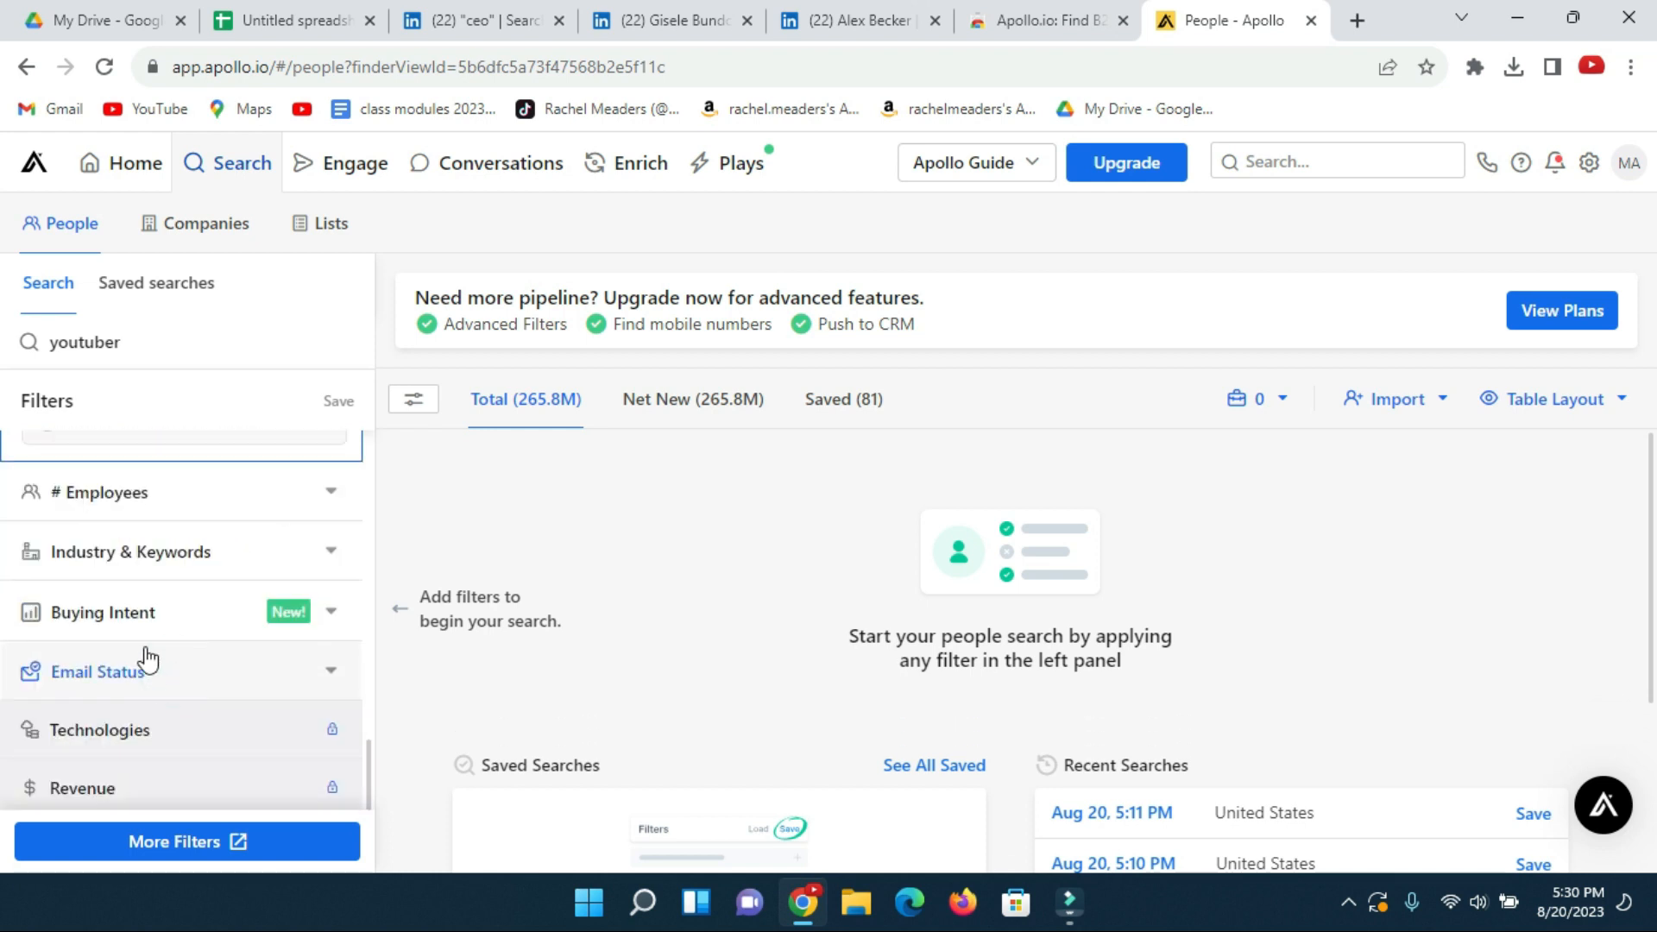
scroll(143, 570, up, 3)
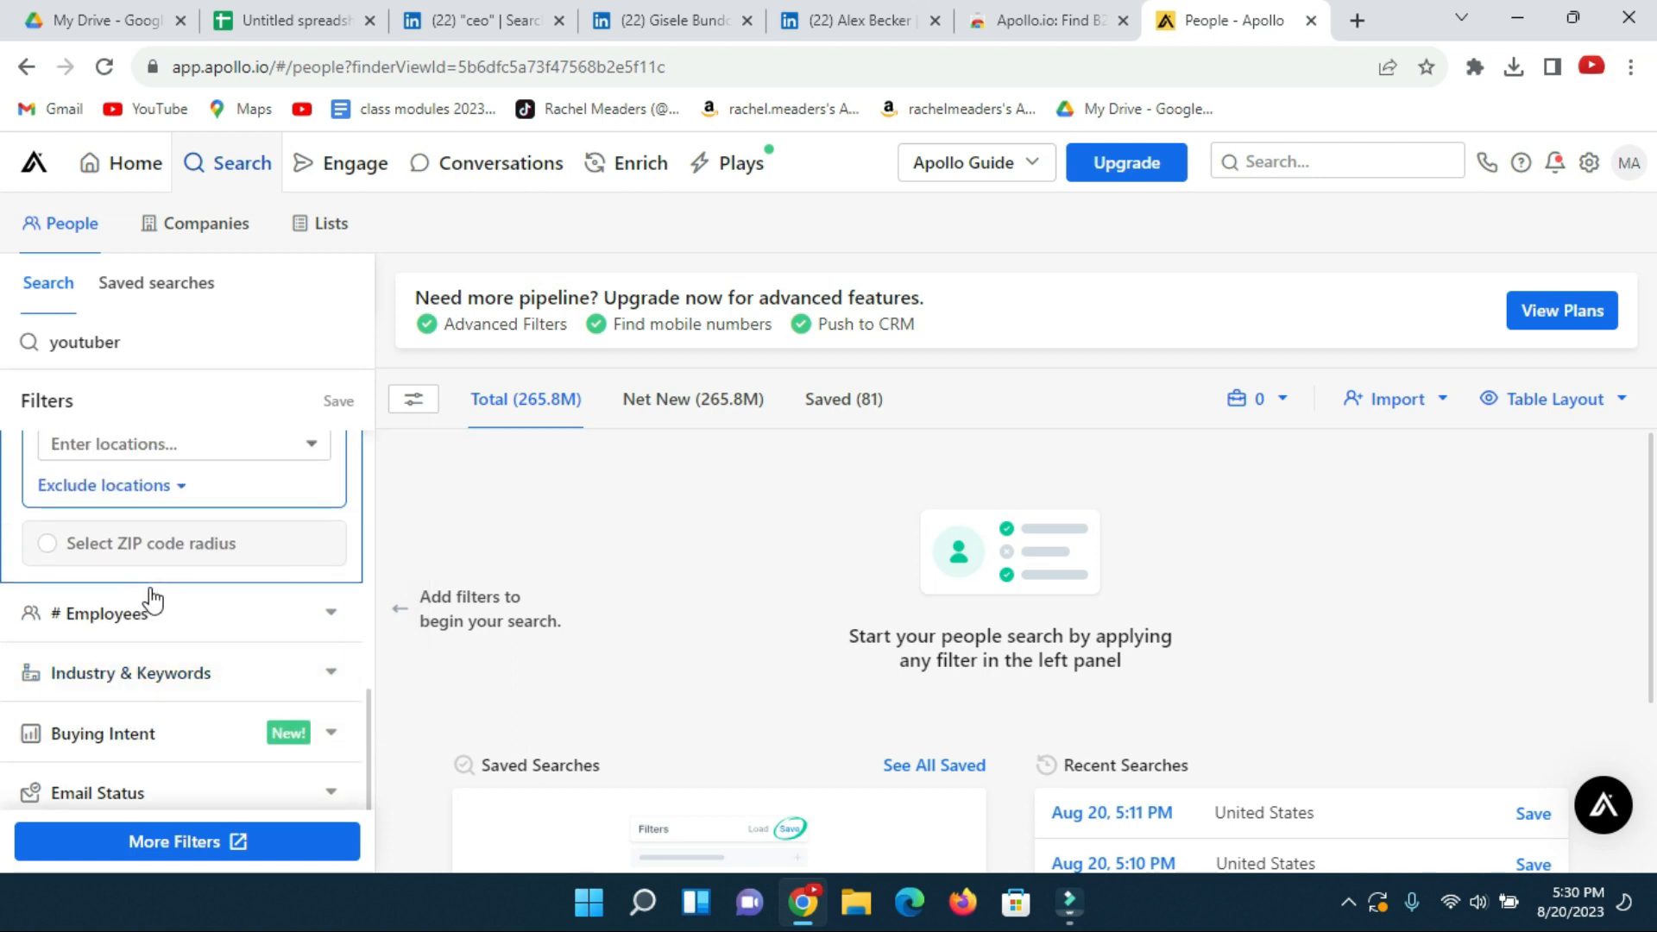
scroll(147, 583, up, 2)
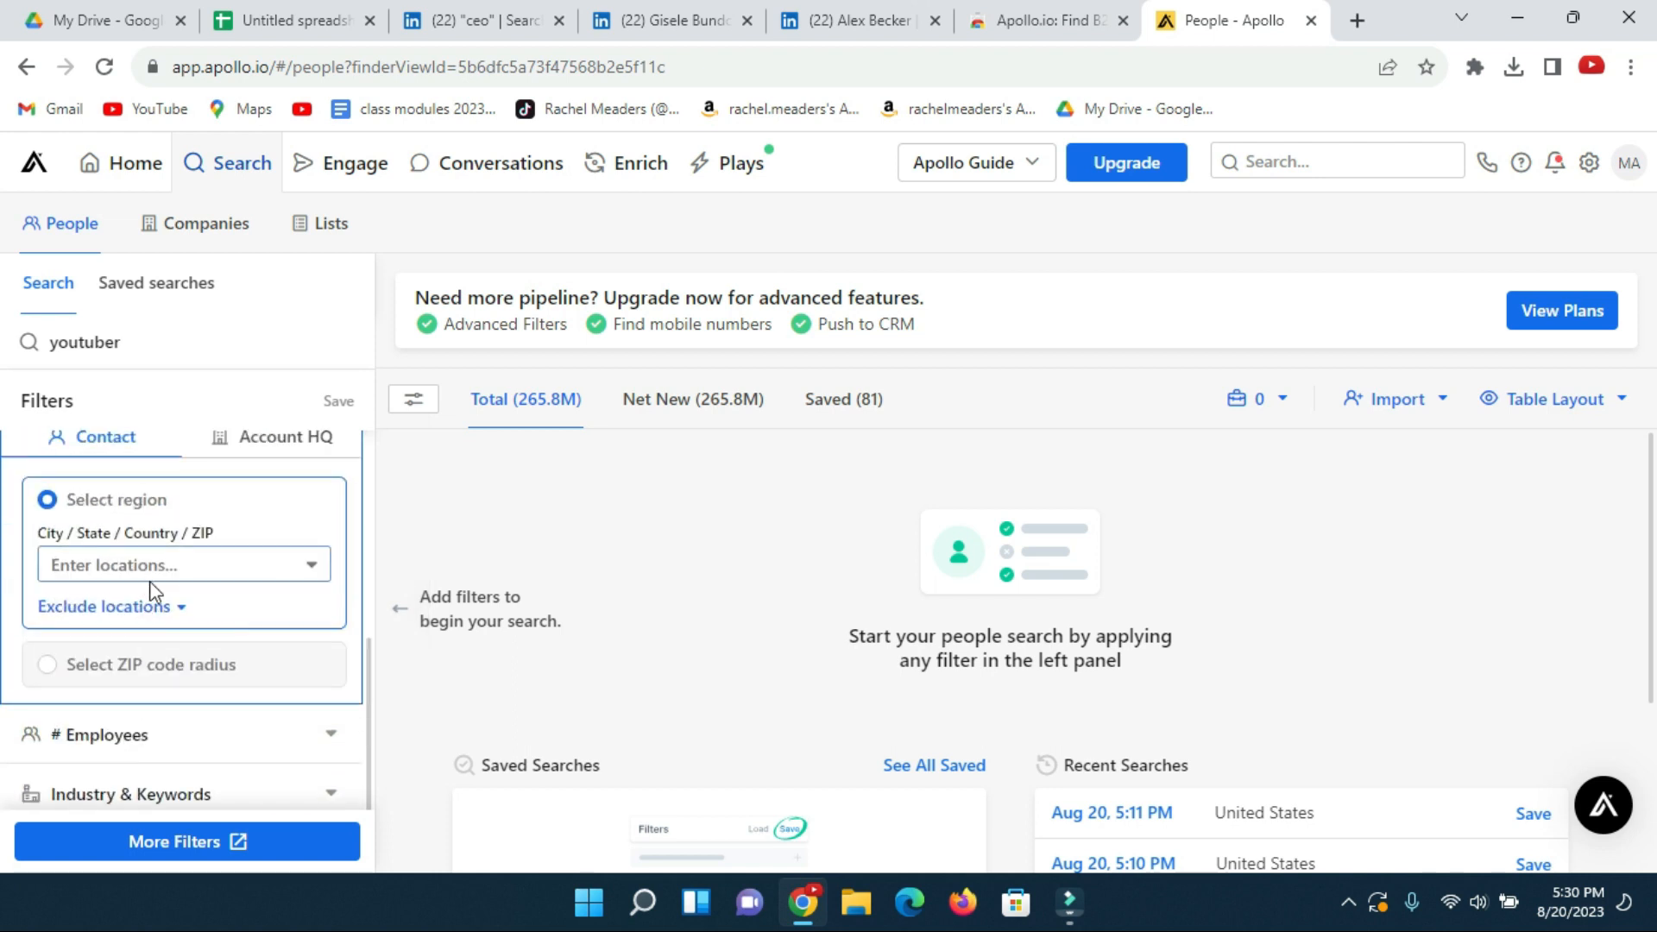
click(212, 569)
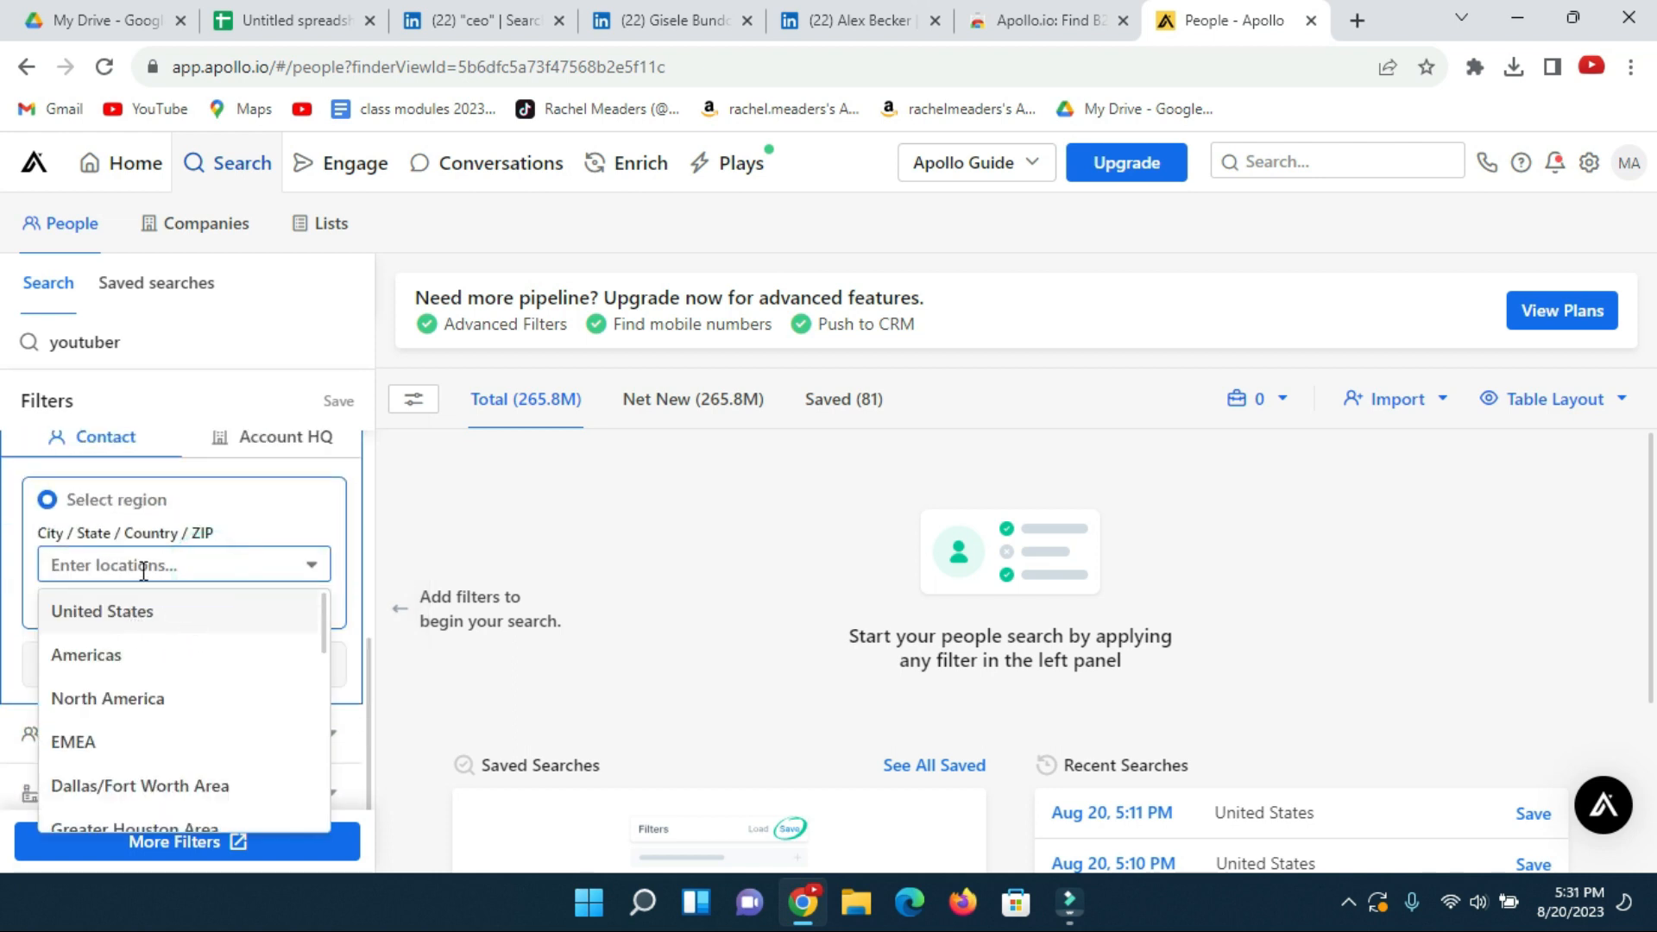
click(119, 614)
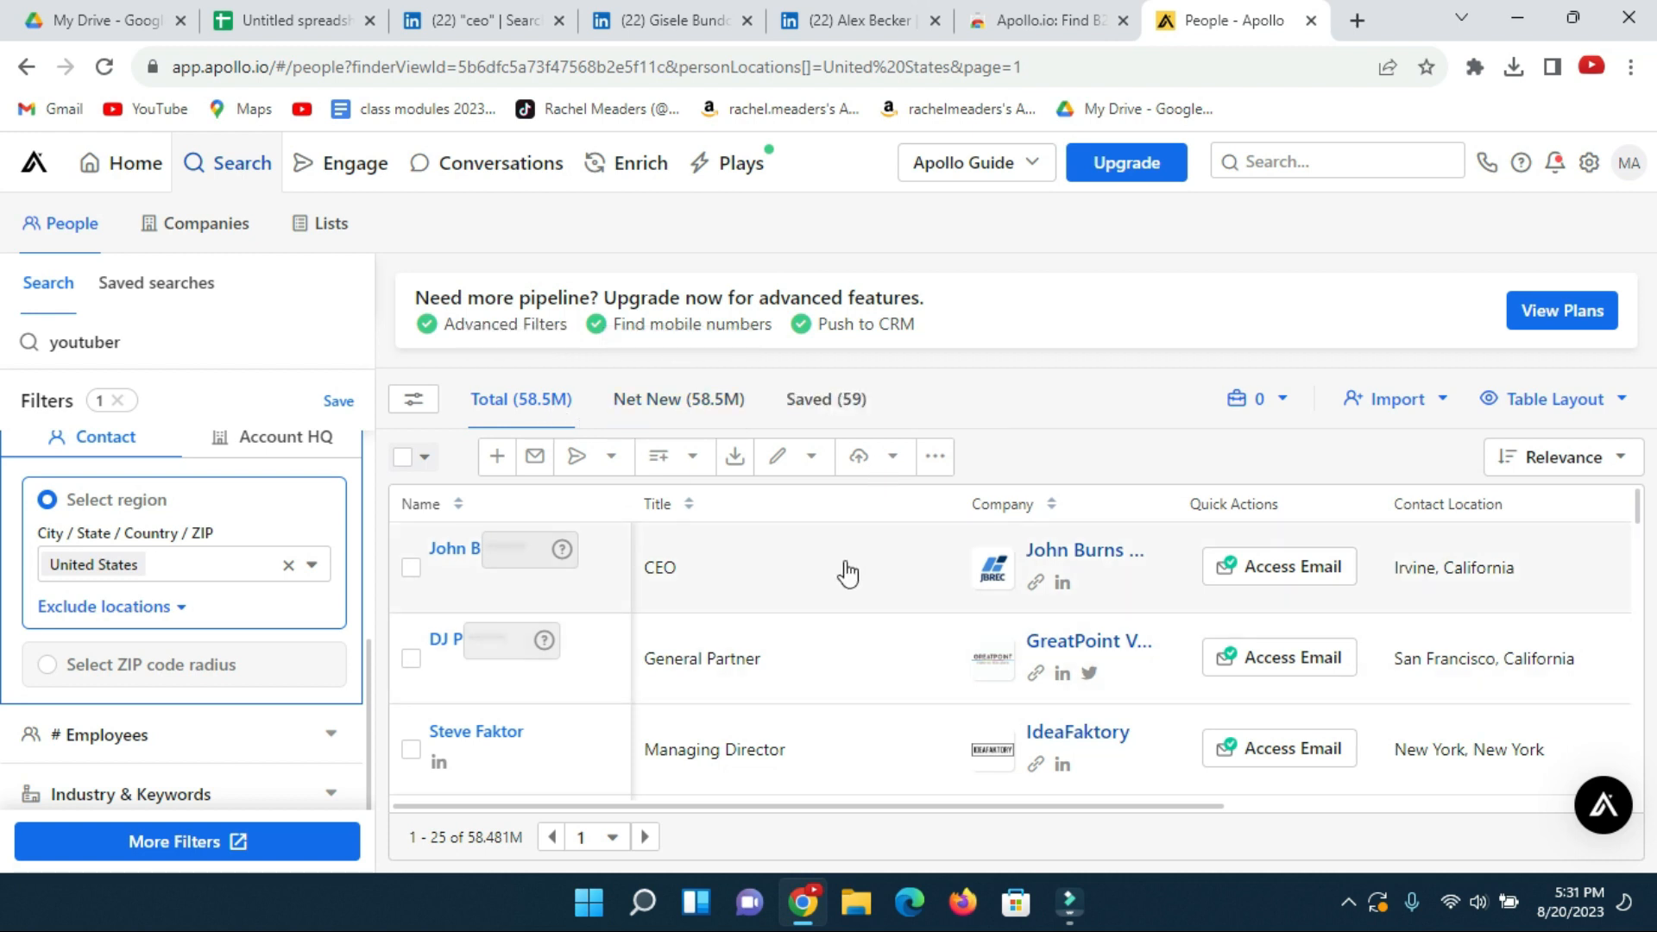
- Look through the filtered people results and open the LinkedIn pages of the first two listed companies
scroll(872, 651, down, 2)
scroll(928, 638, down, 5)
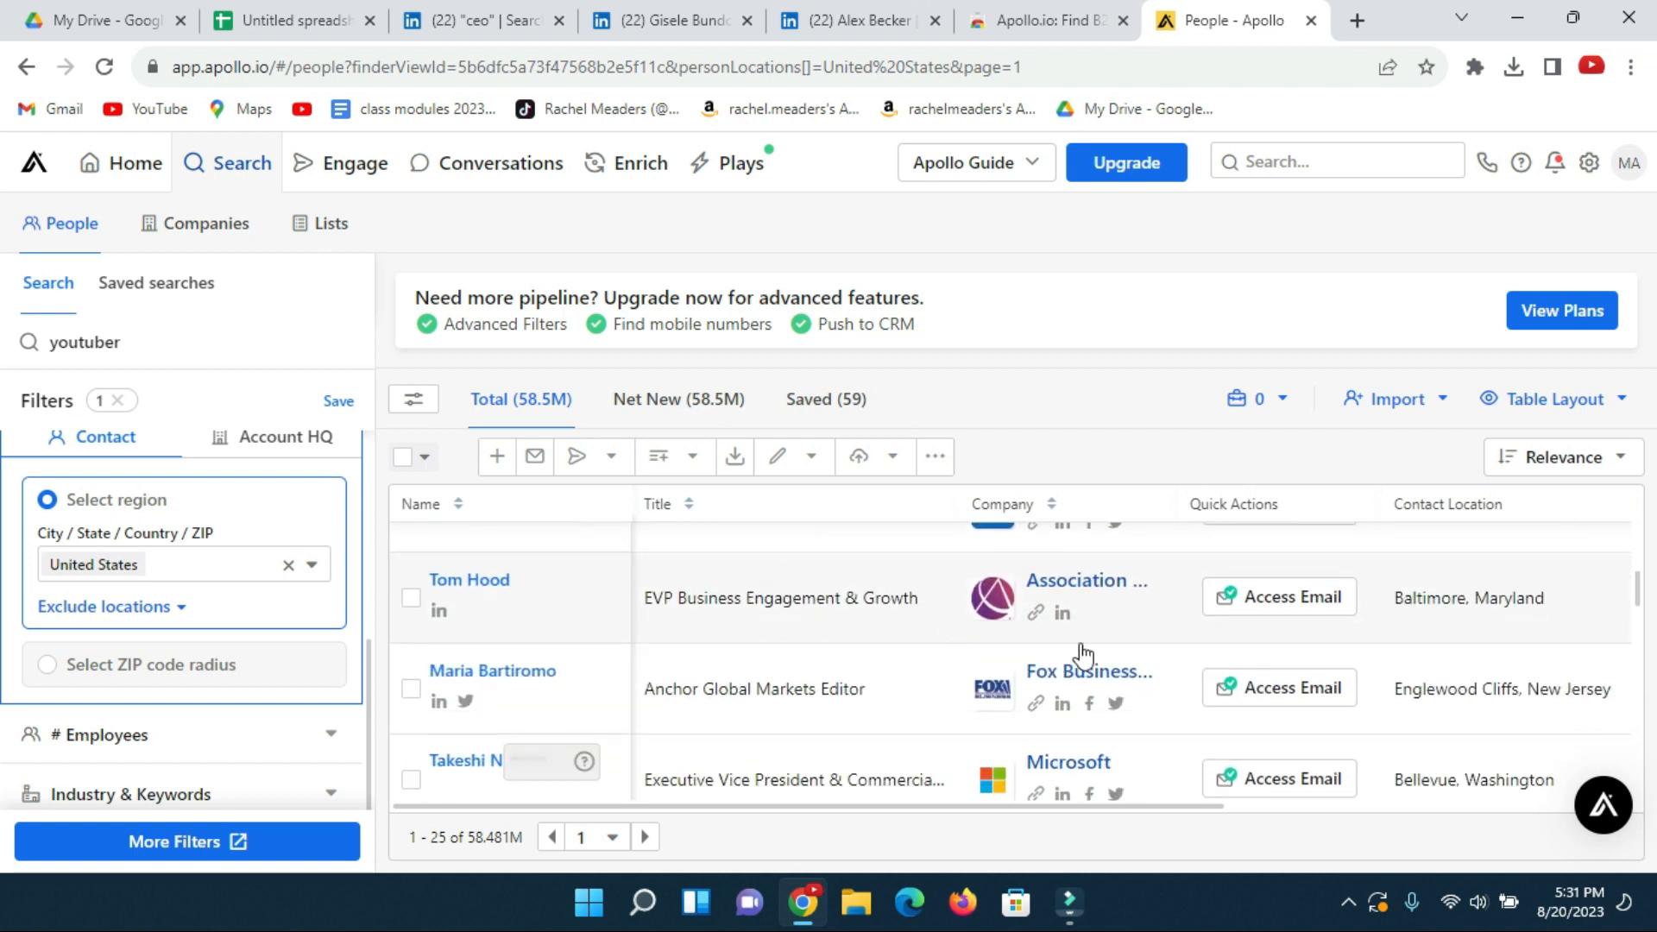
scroll(1084, 651, up, 6)
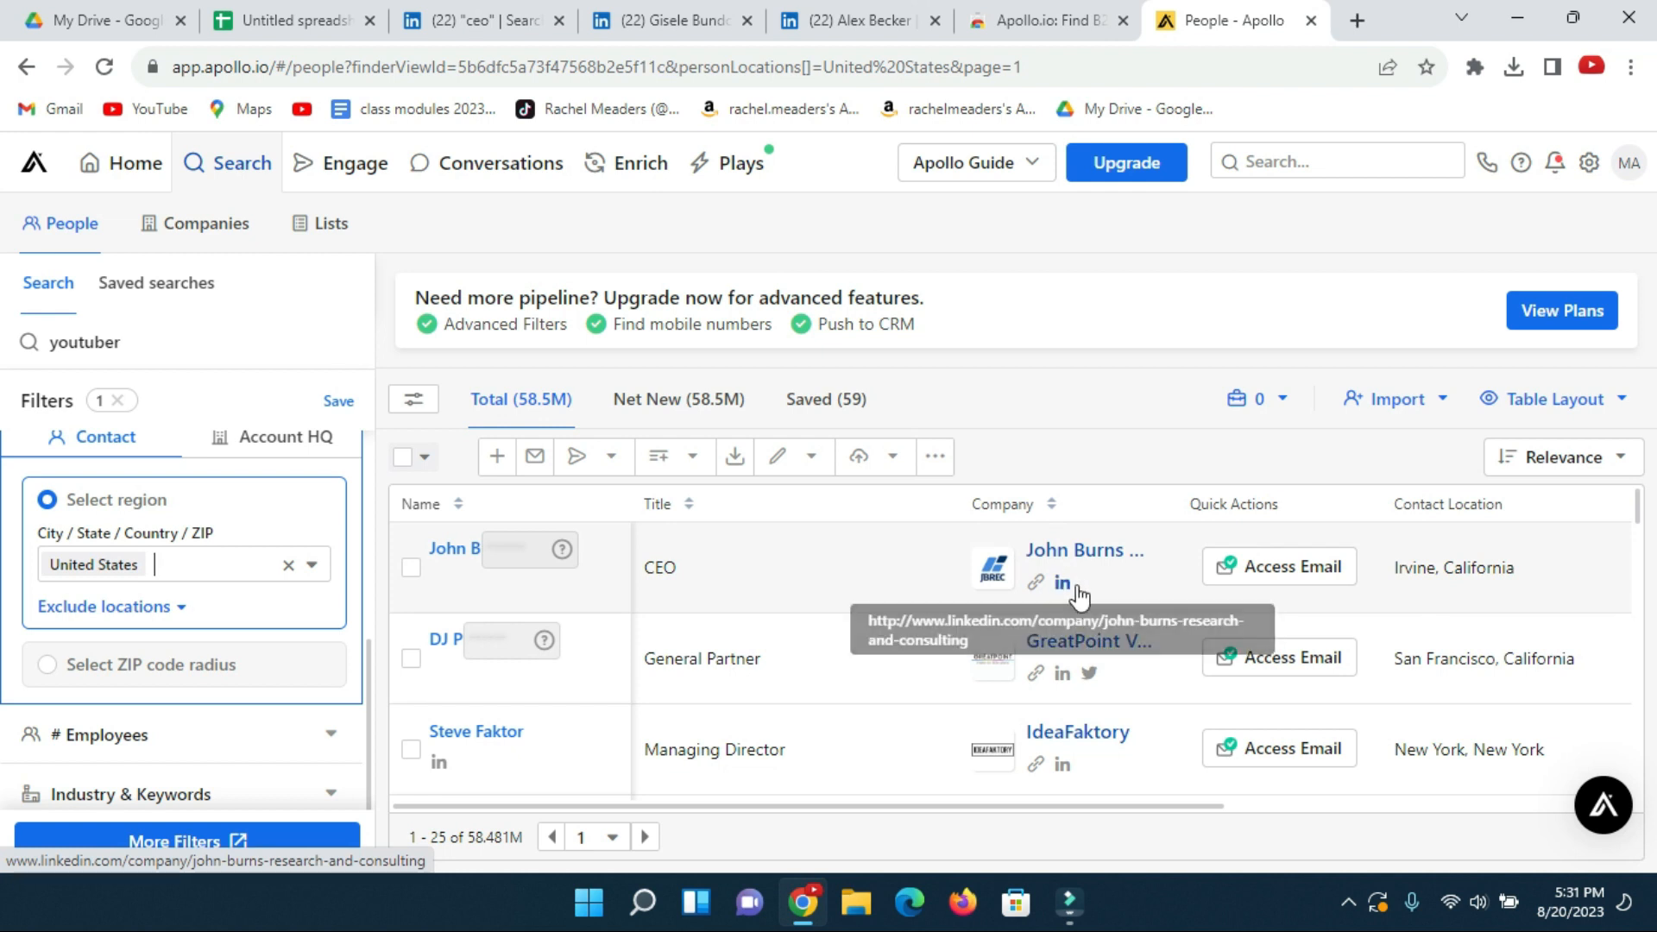
click(1062, 584)
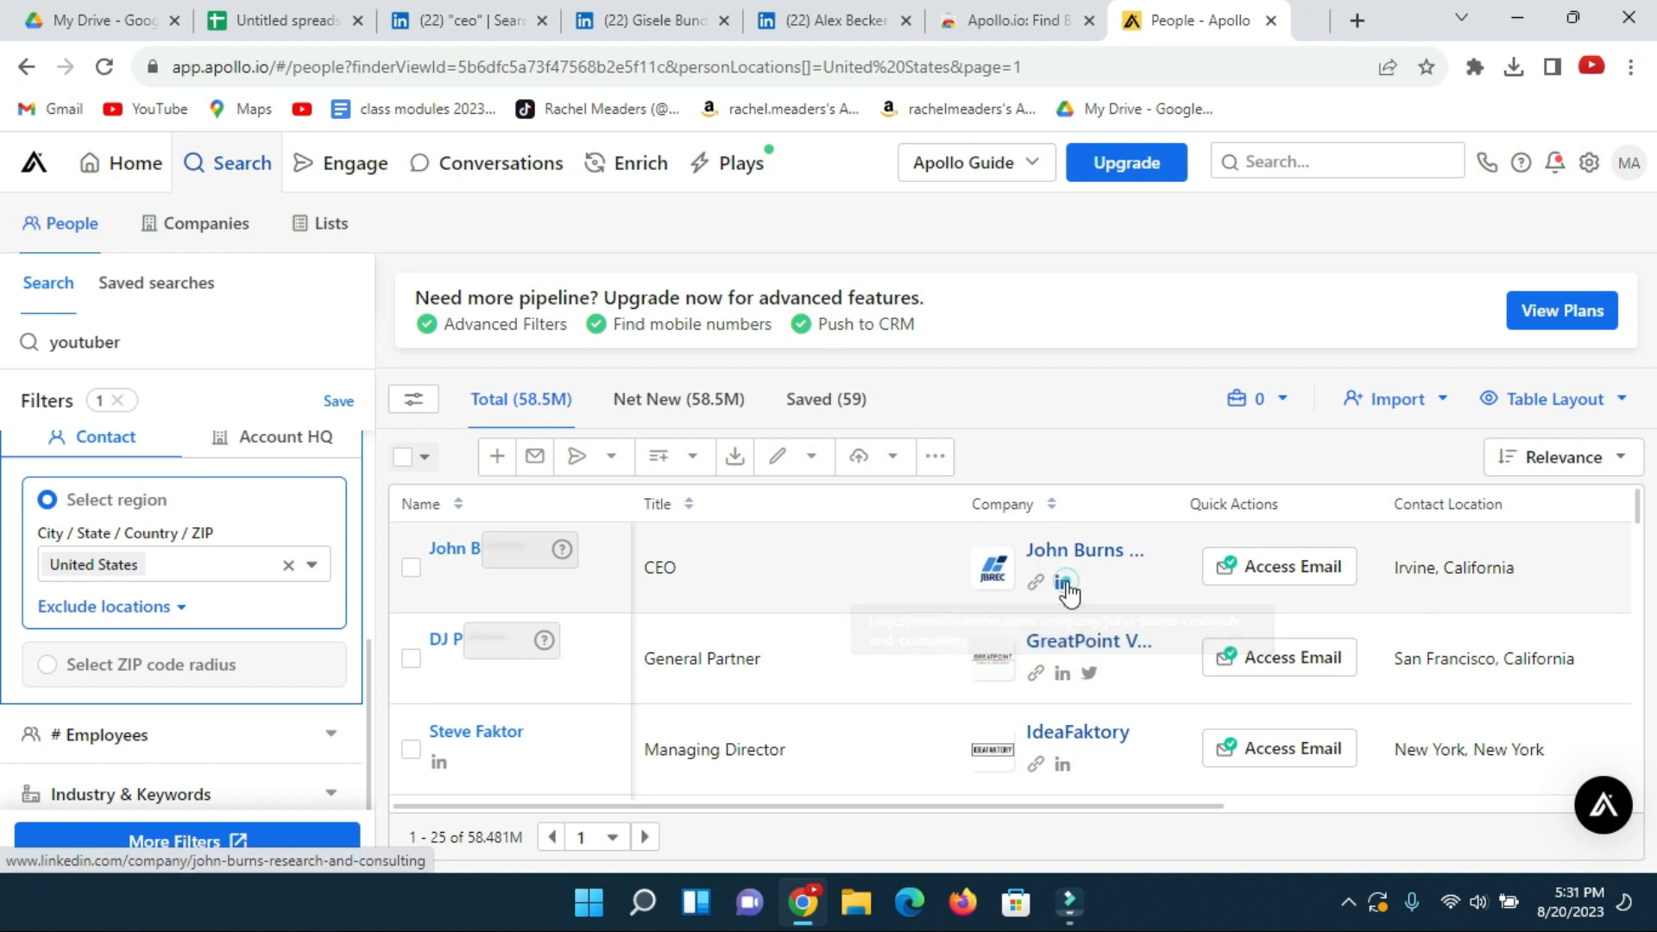
click(1062, 675)
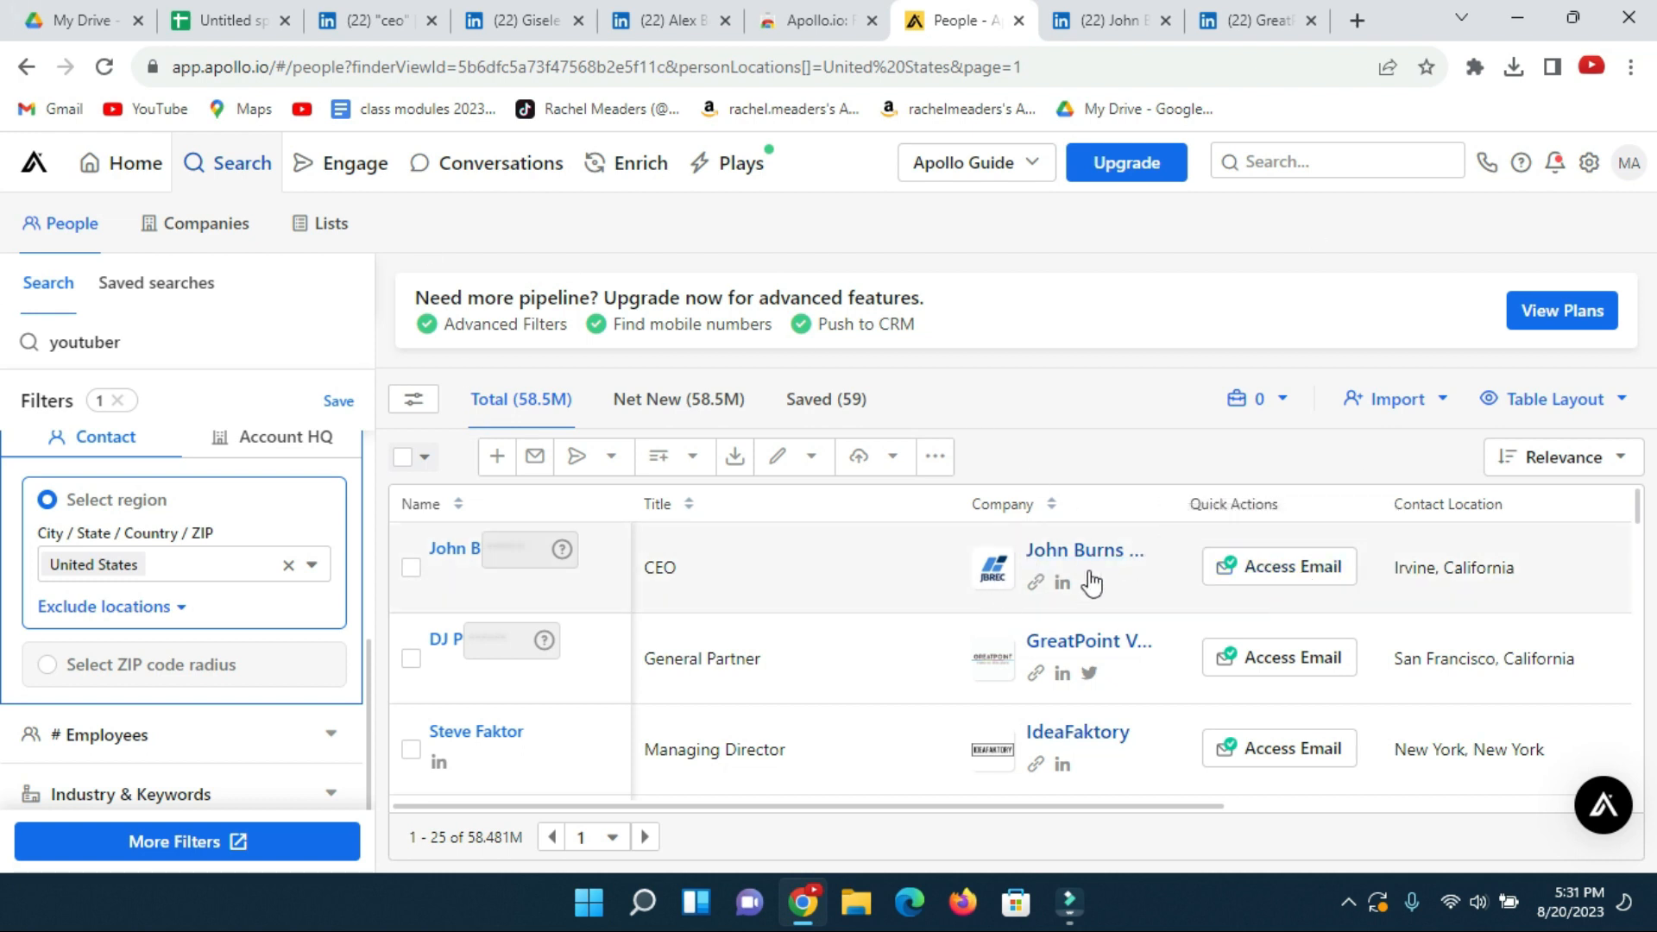
- Select 25 people from the search results with the advanced selection
click(409, 463)
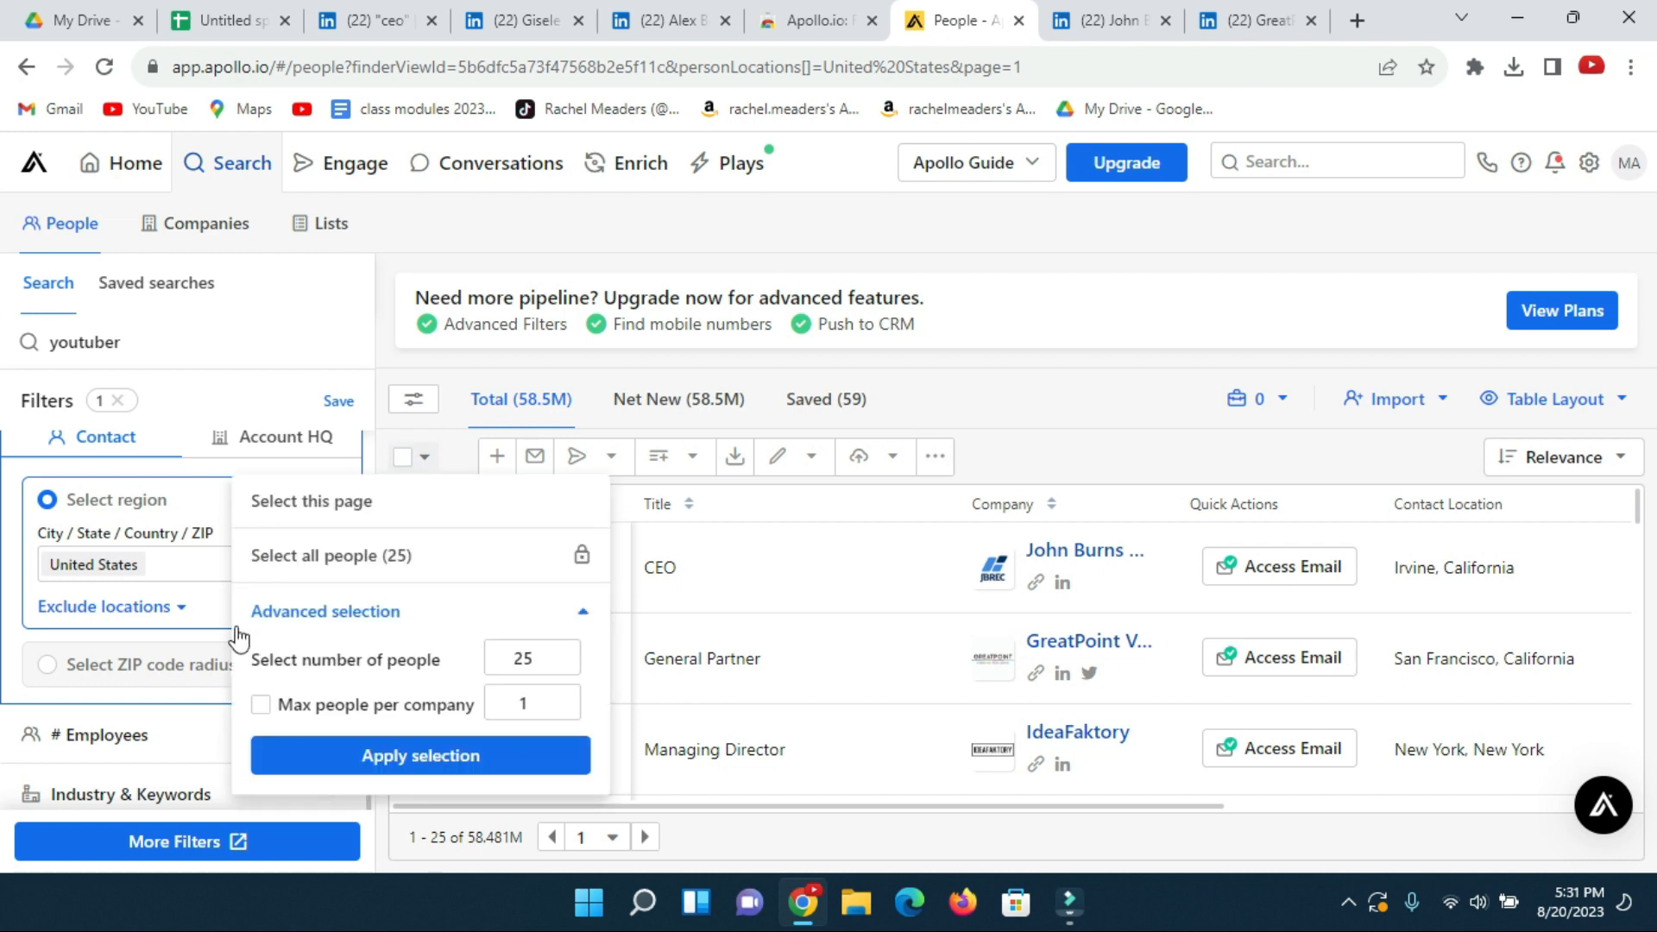
click(514, 663)
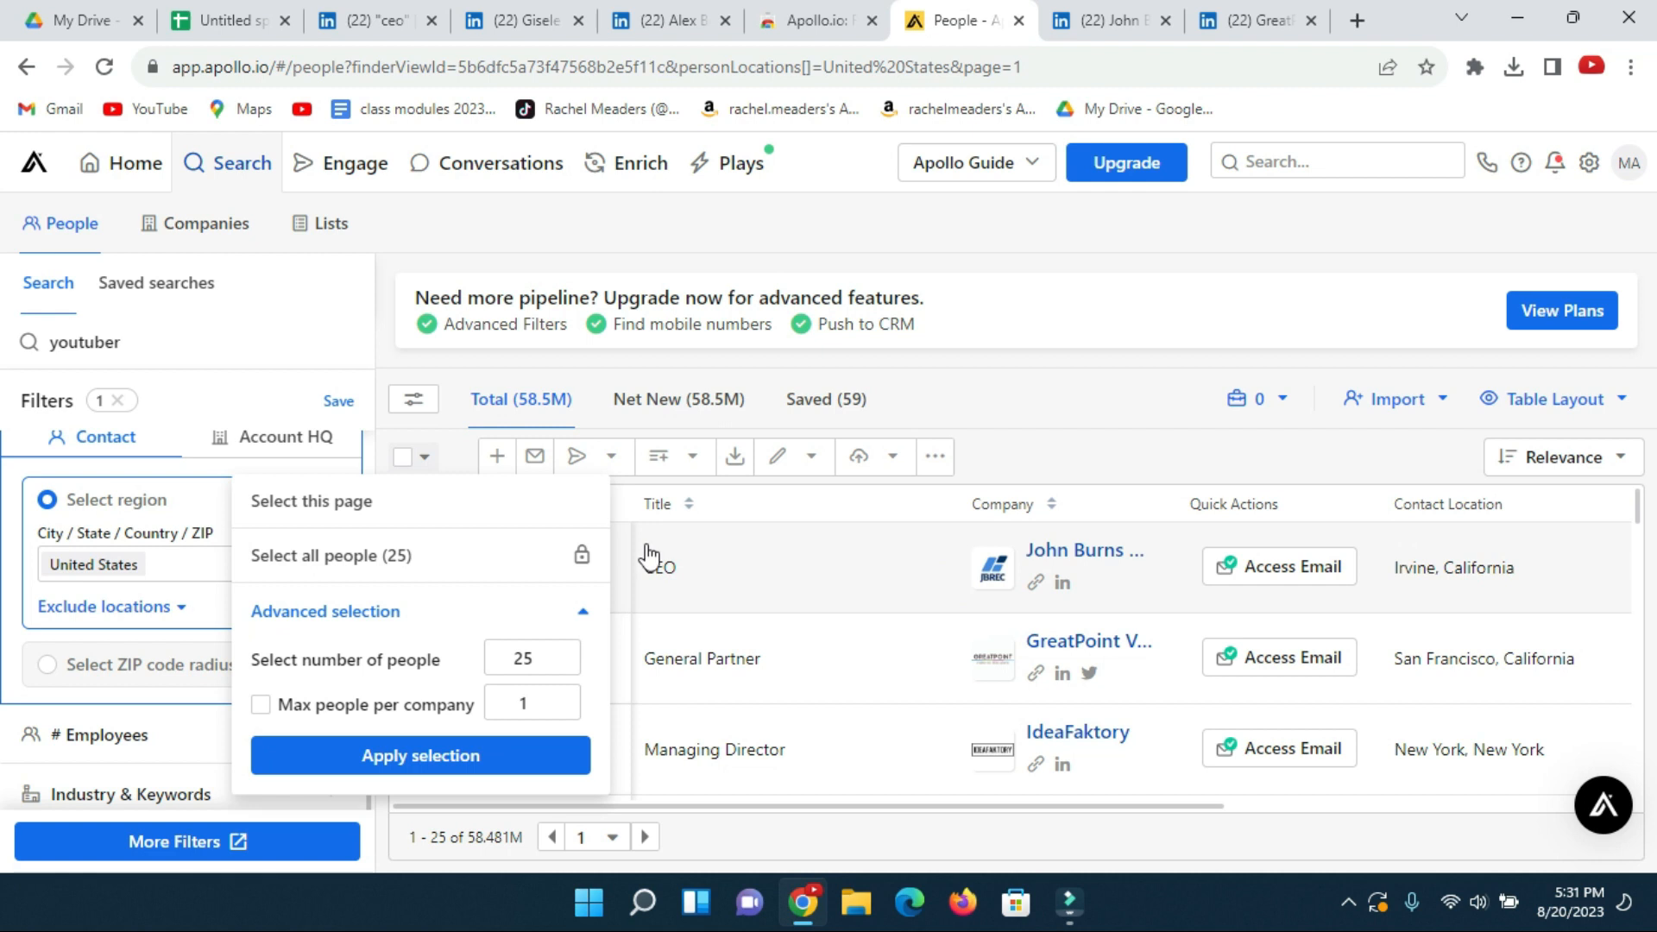
click(558, 653)
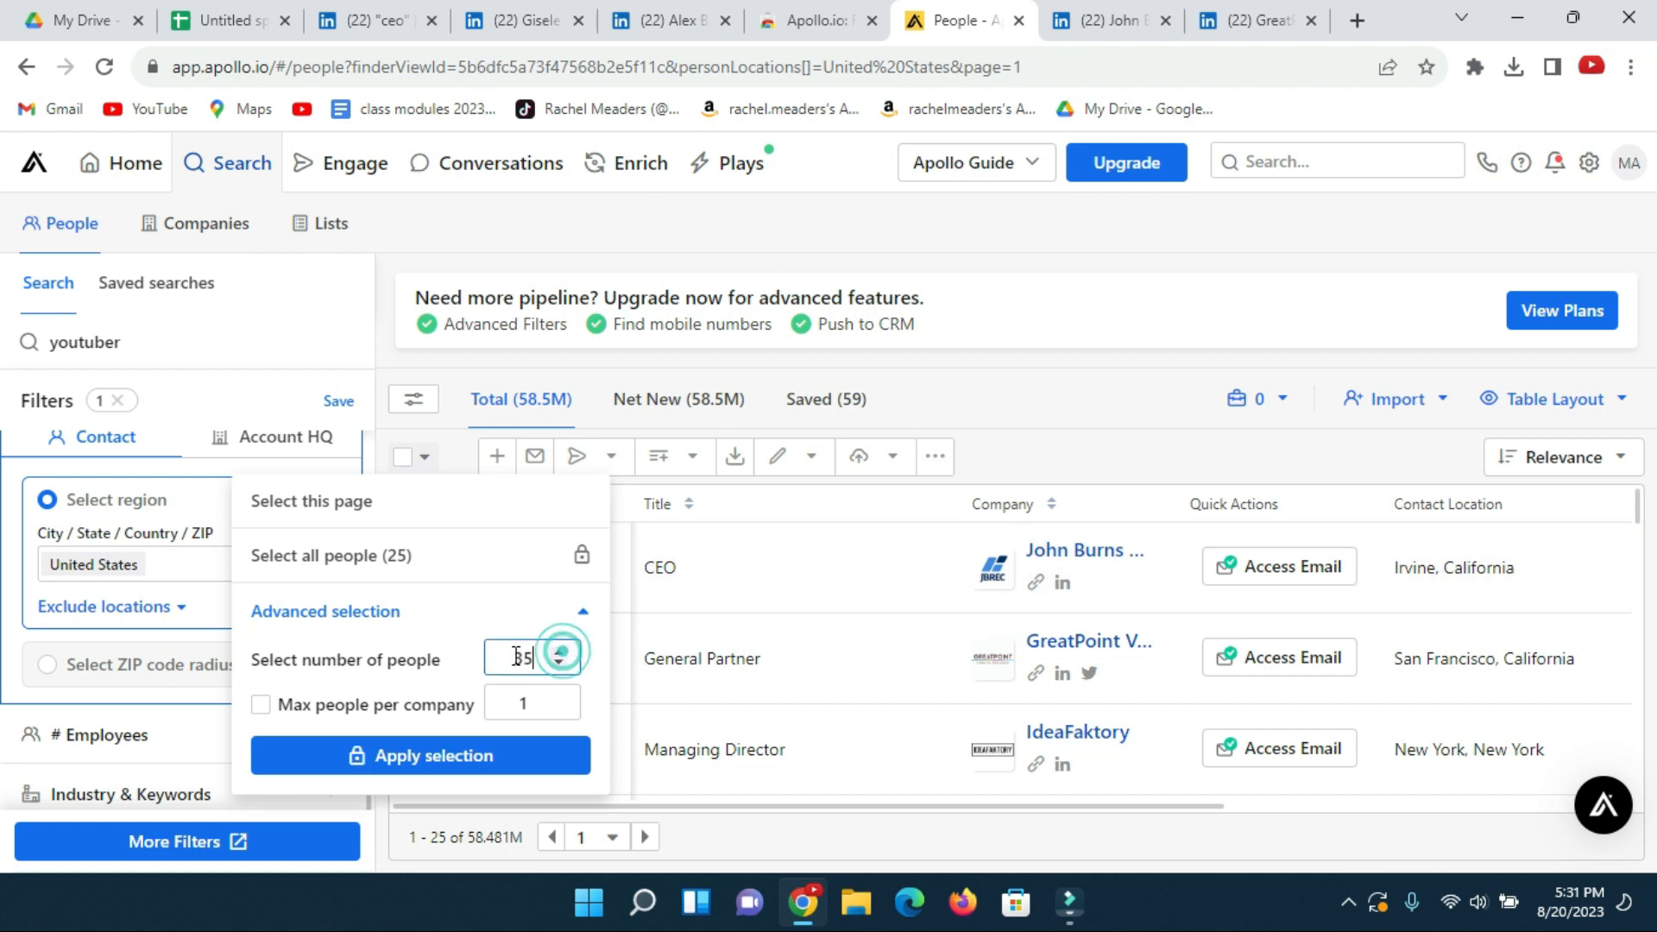
click(526, 659)
double_click(536, 661)
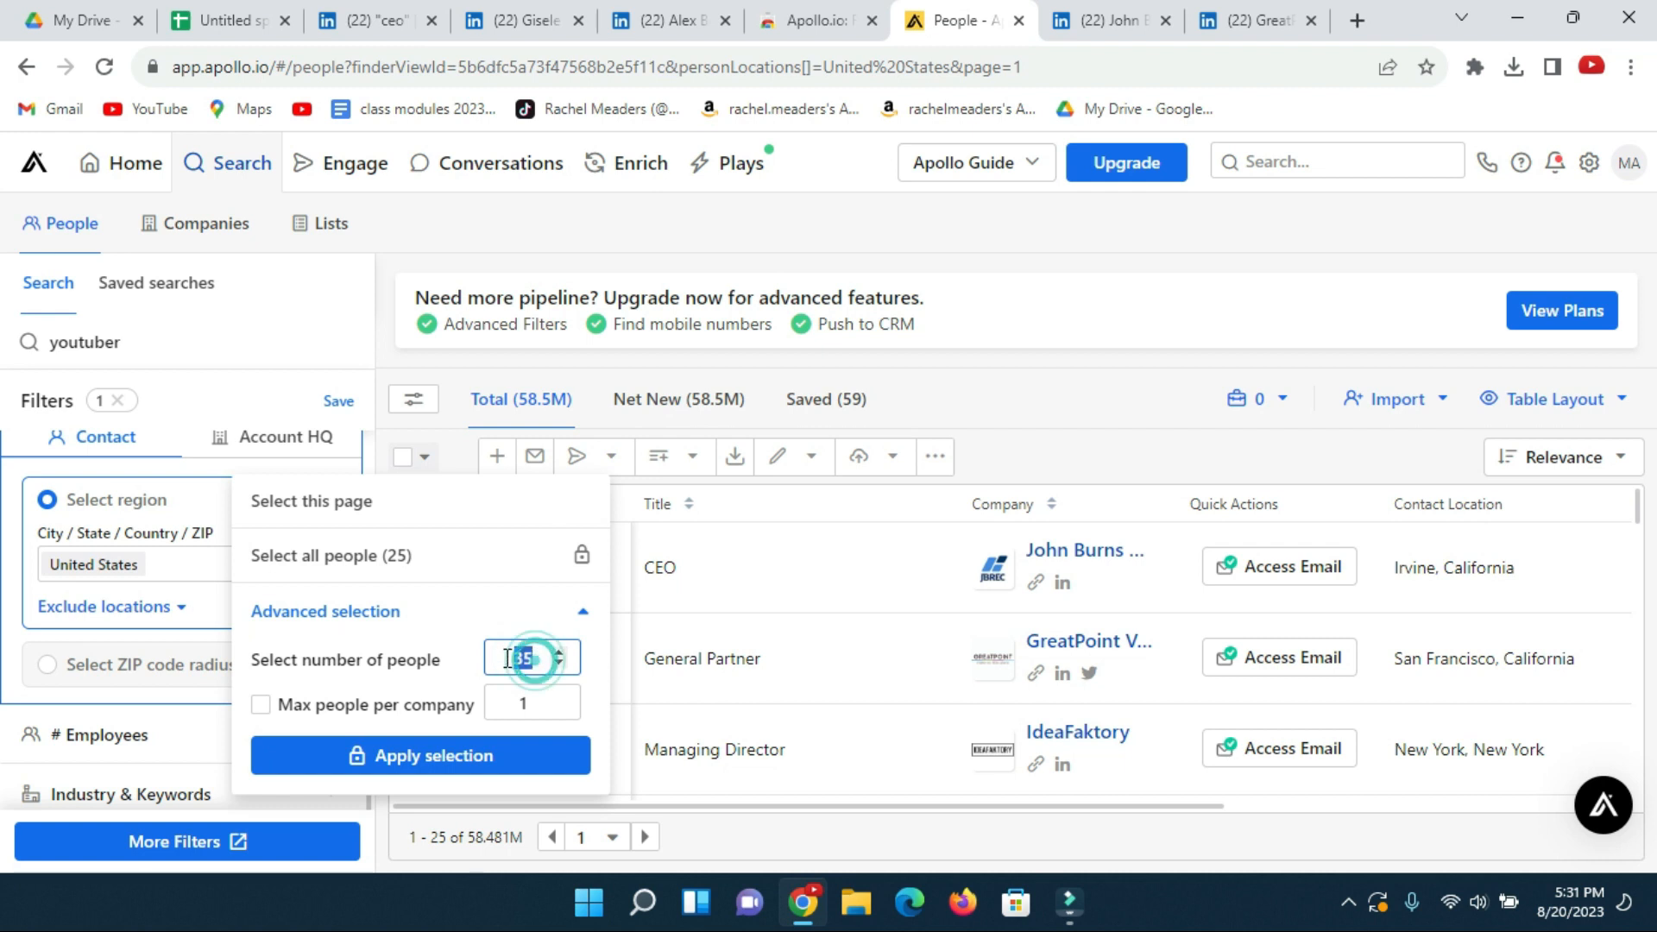
text(25)
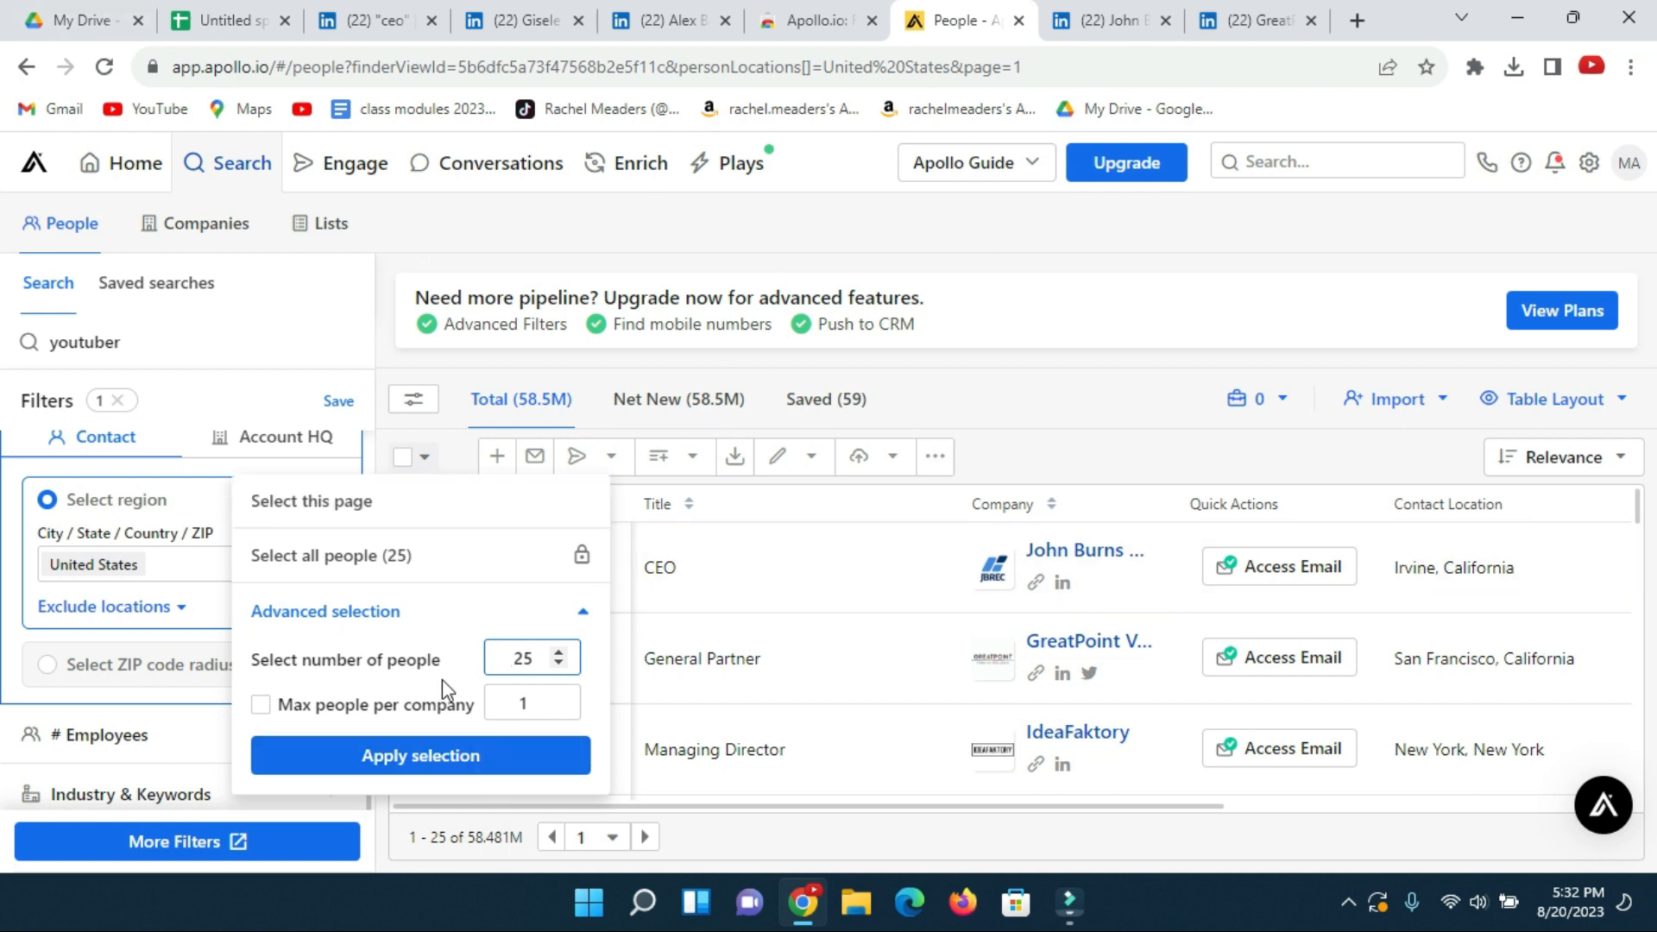
click(477, 757)
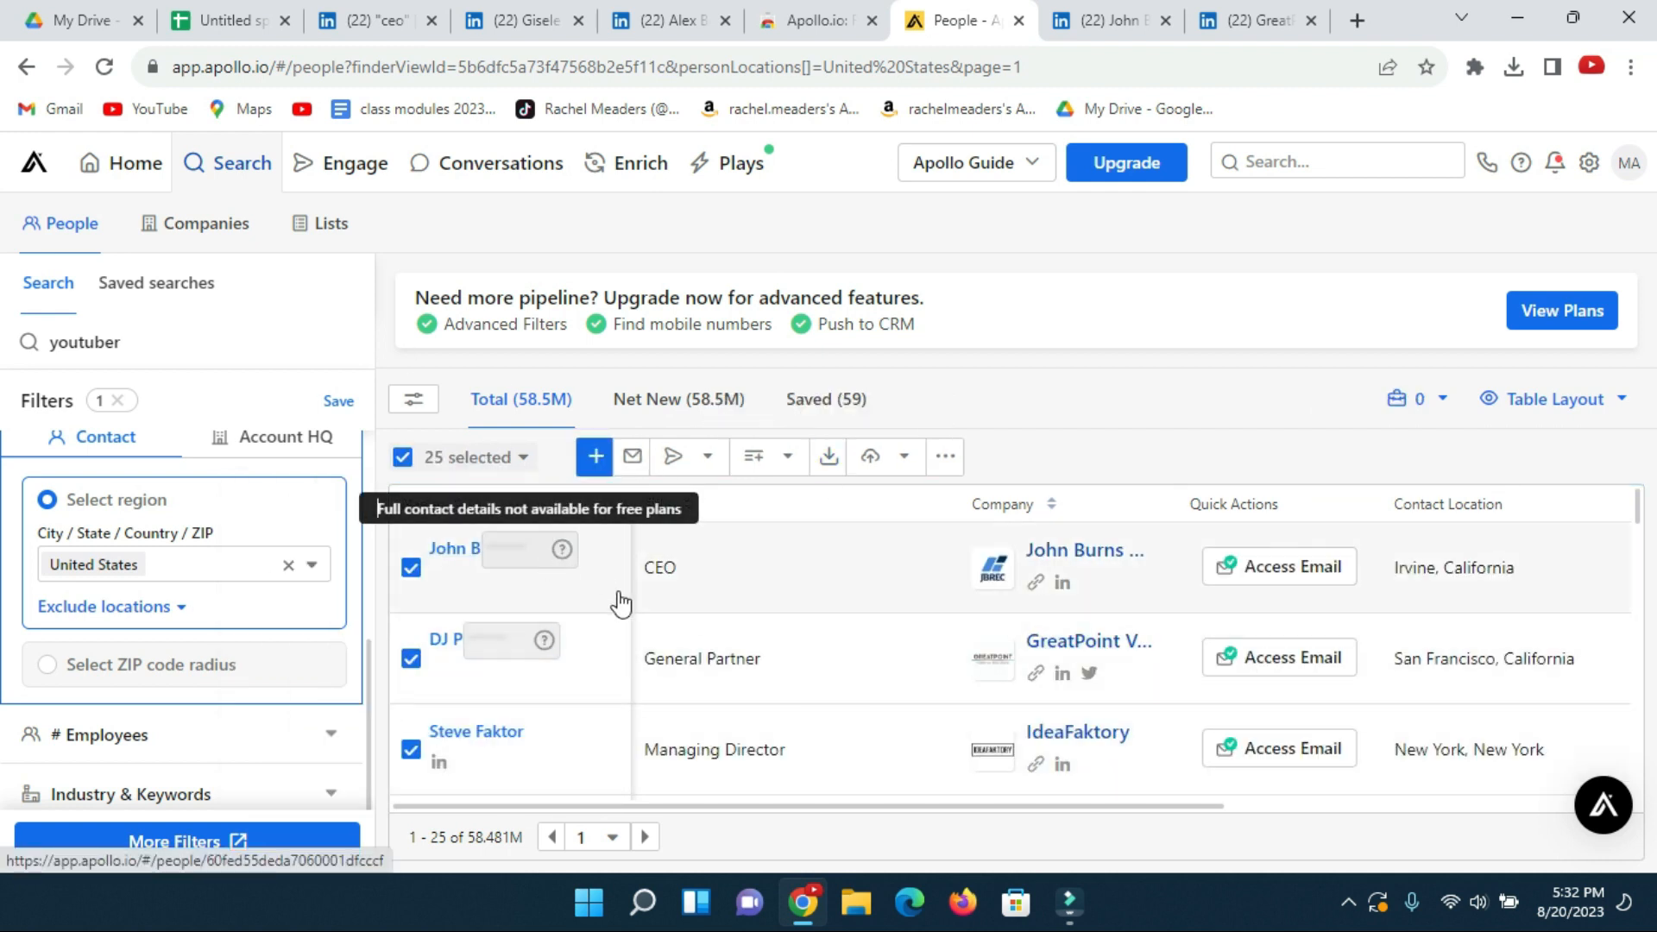
- Start a bulk email to the 25 selected people and look over the compose form
click(631, 457)
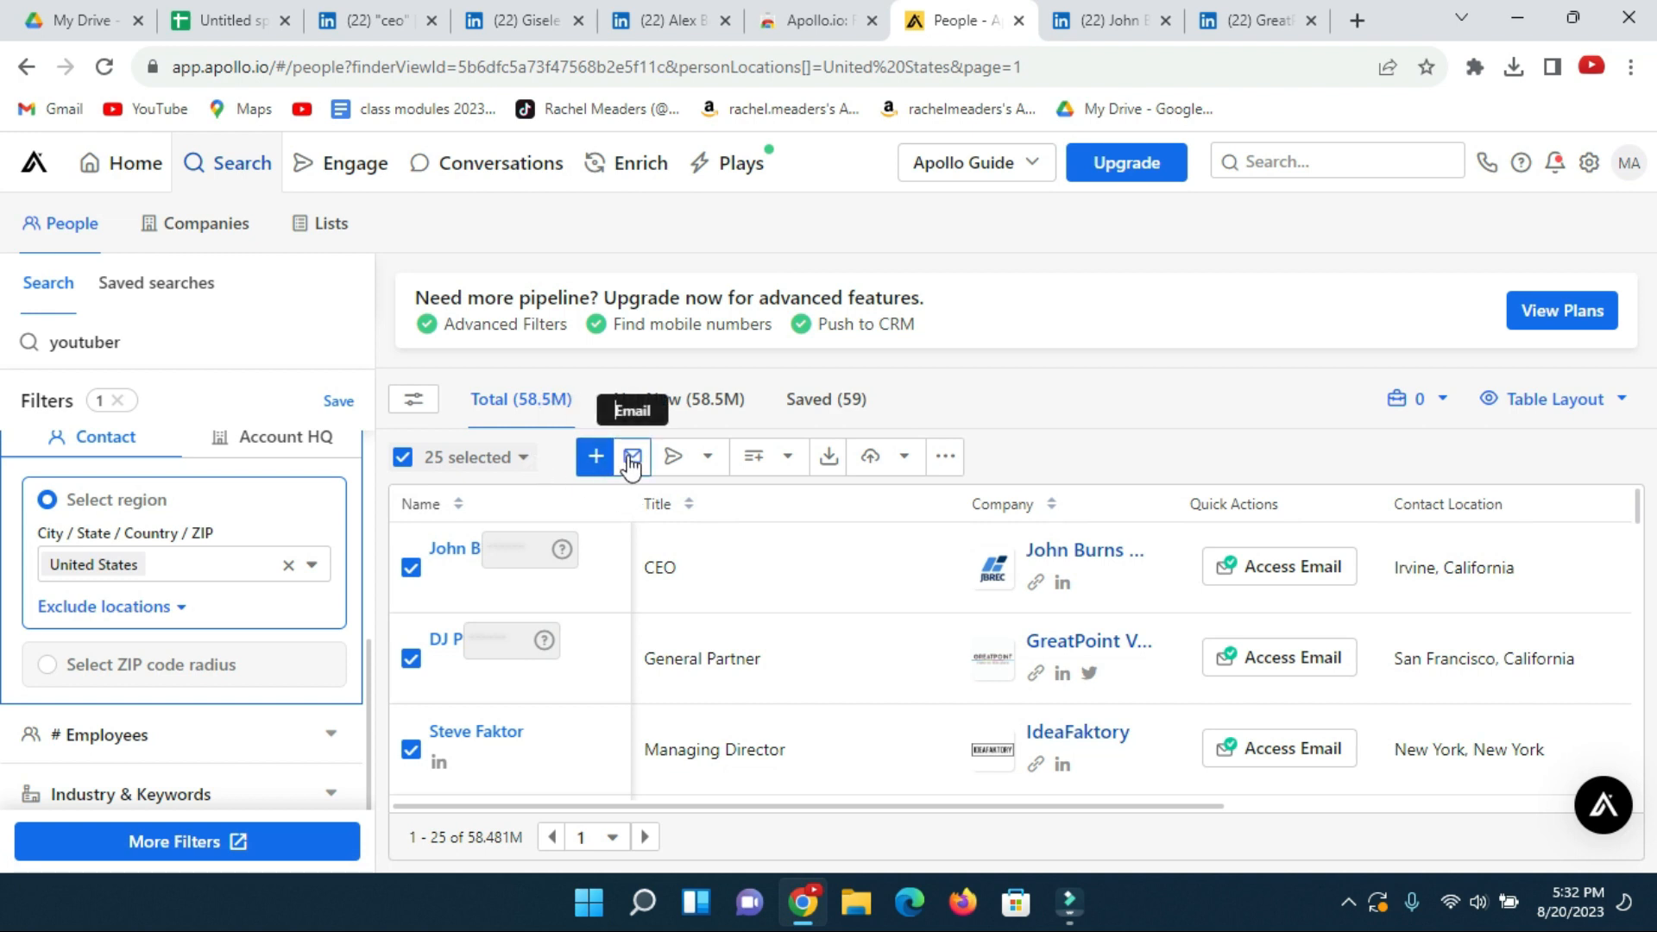
click(634, 466)
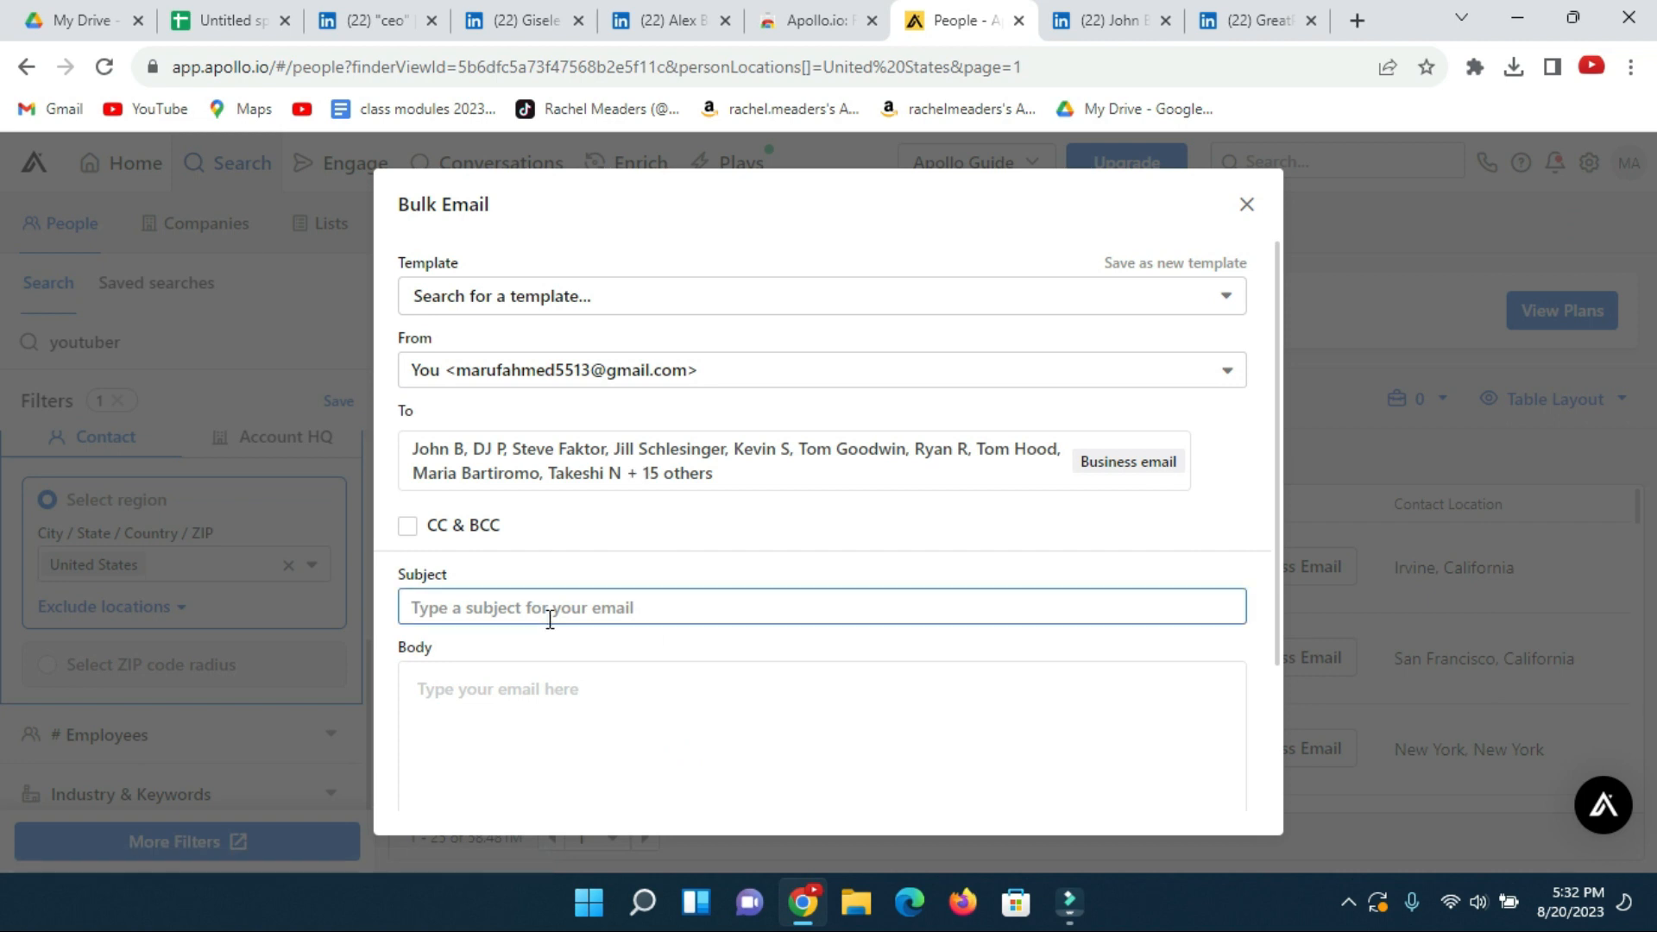
scroll(604, 643, down, 3)
scroll(819, 549, up, 3)
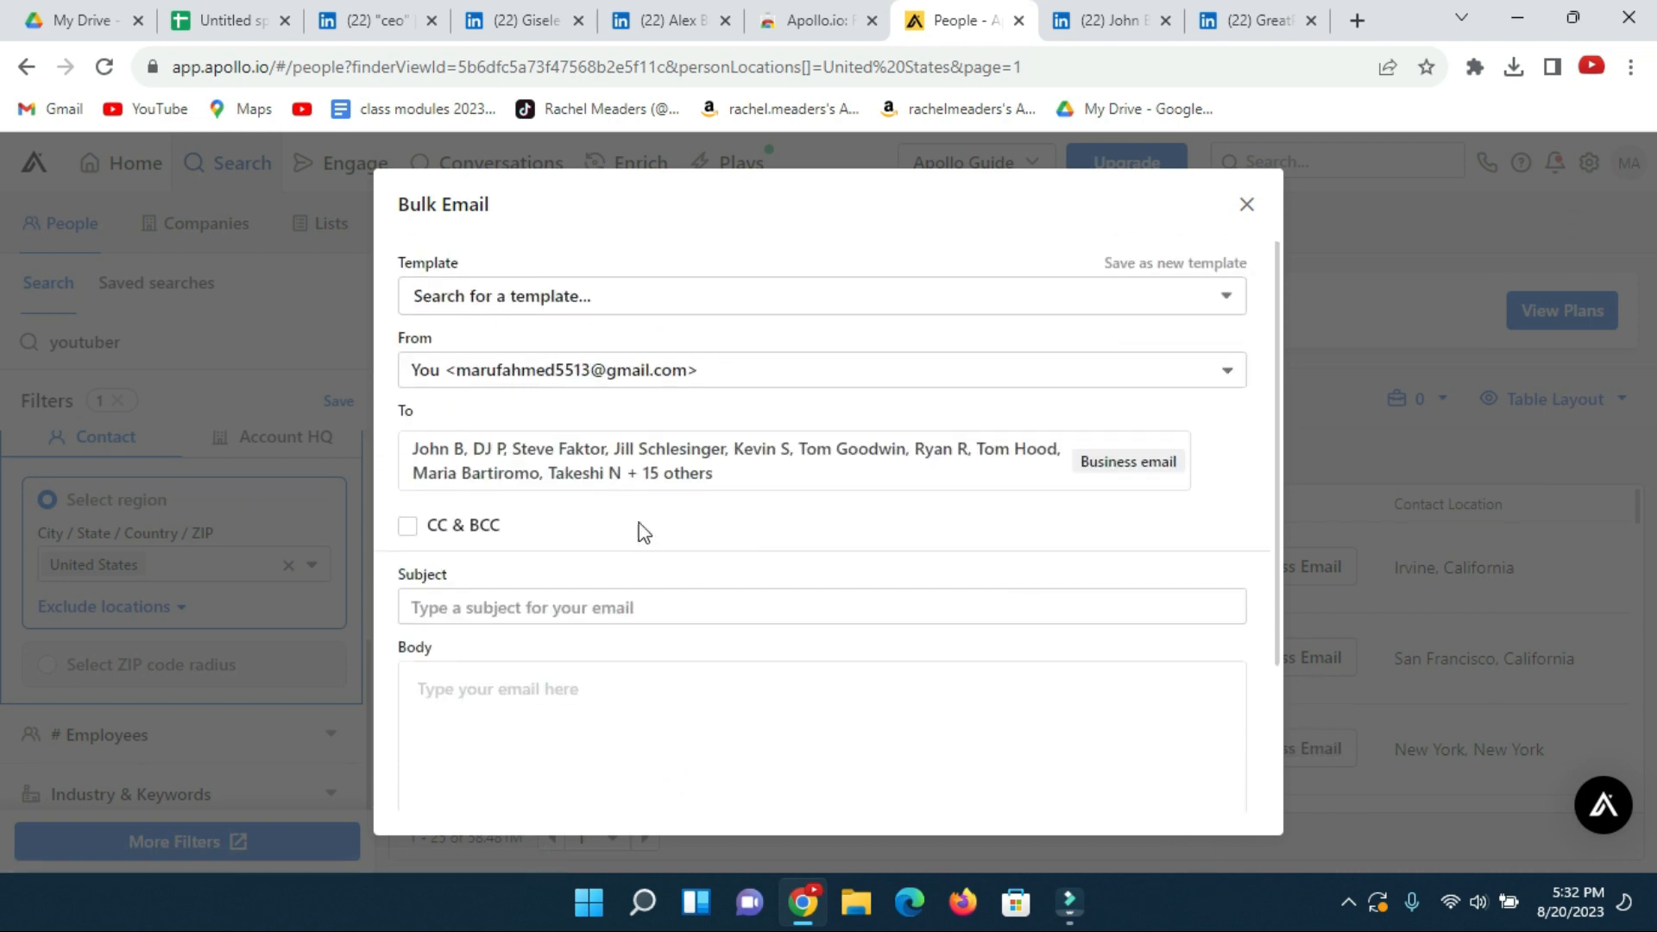
- Give the bulk email the subject "gsdgdgg" and the body "sdgdfggfgdfgdfgfgfgfdg dgdfg fdgdfgfddfsdgdf fdgfdg"
click(469, 605)
click(530, 610)
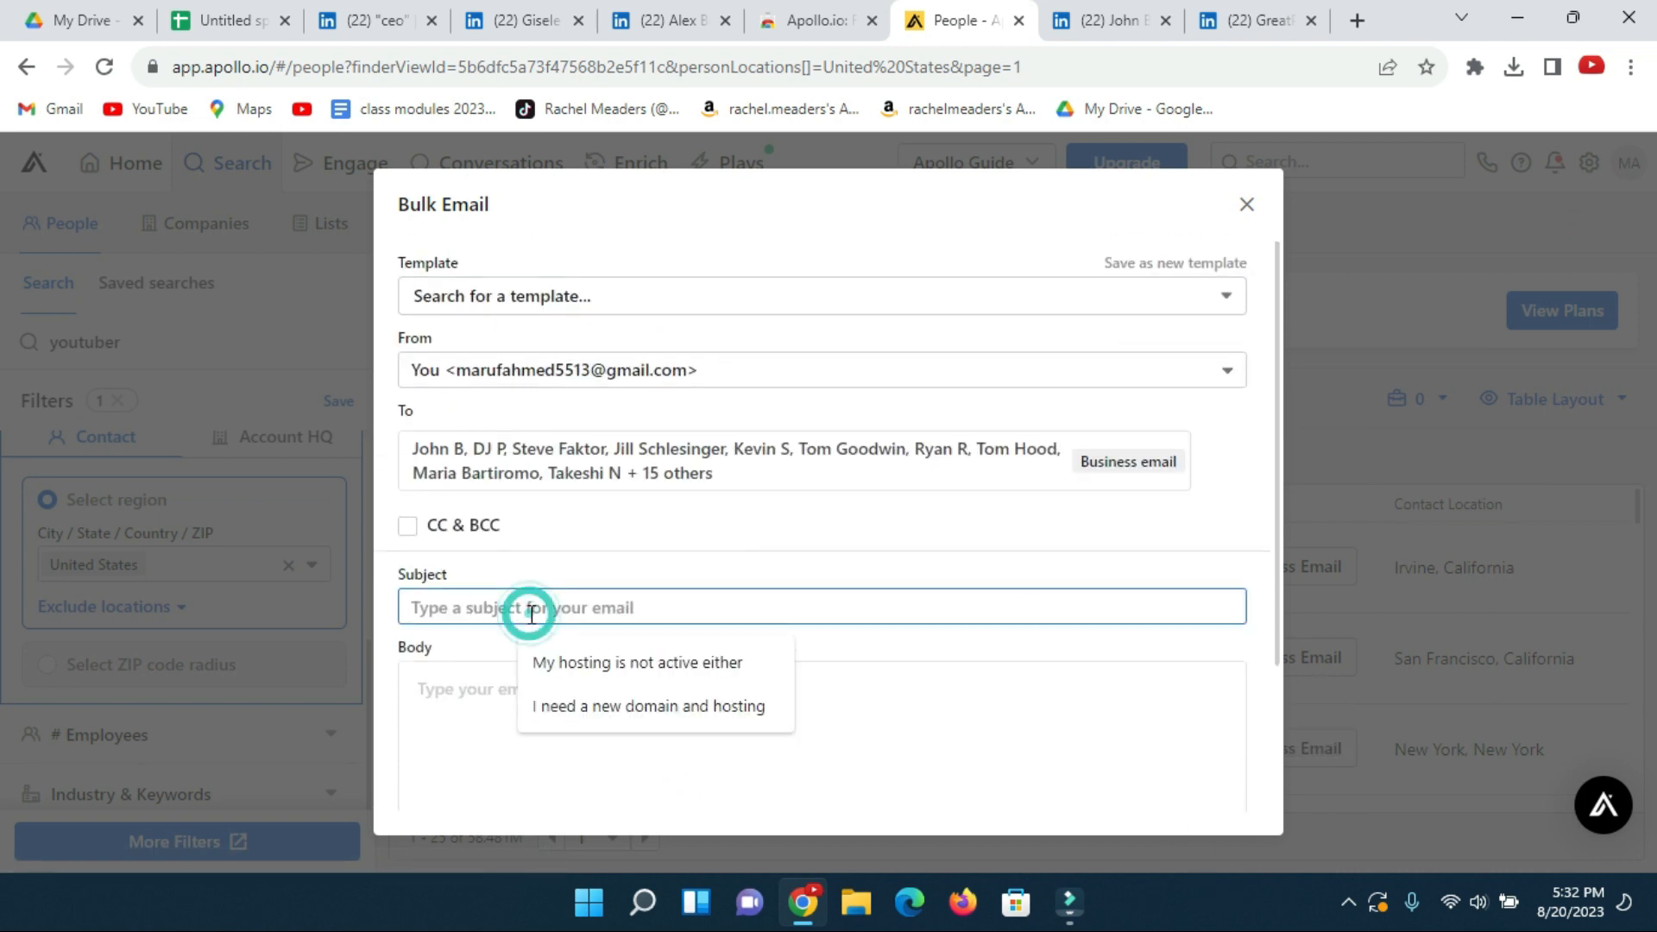
text(gsdgdgg)
click(523, 716)
scroll(523, 717, down, 3)
text(sdgdfggfgdfgdfgfgfgfdg dgdfg)
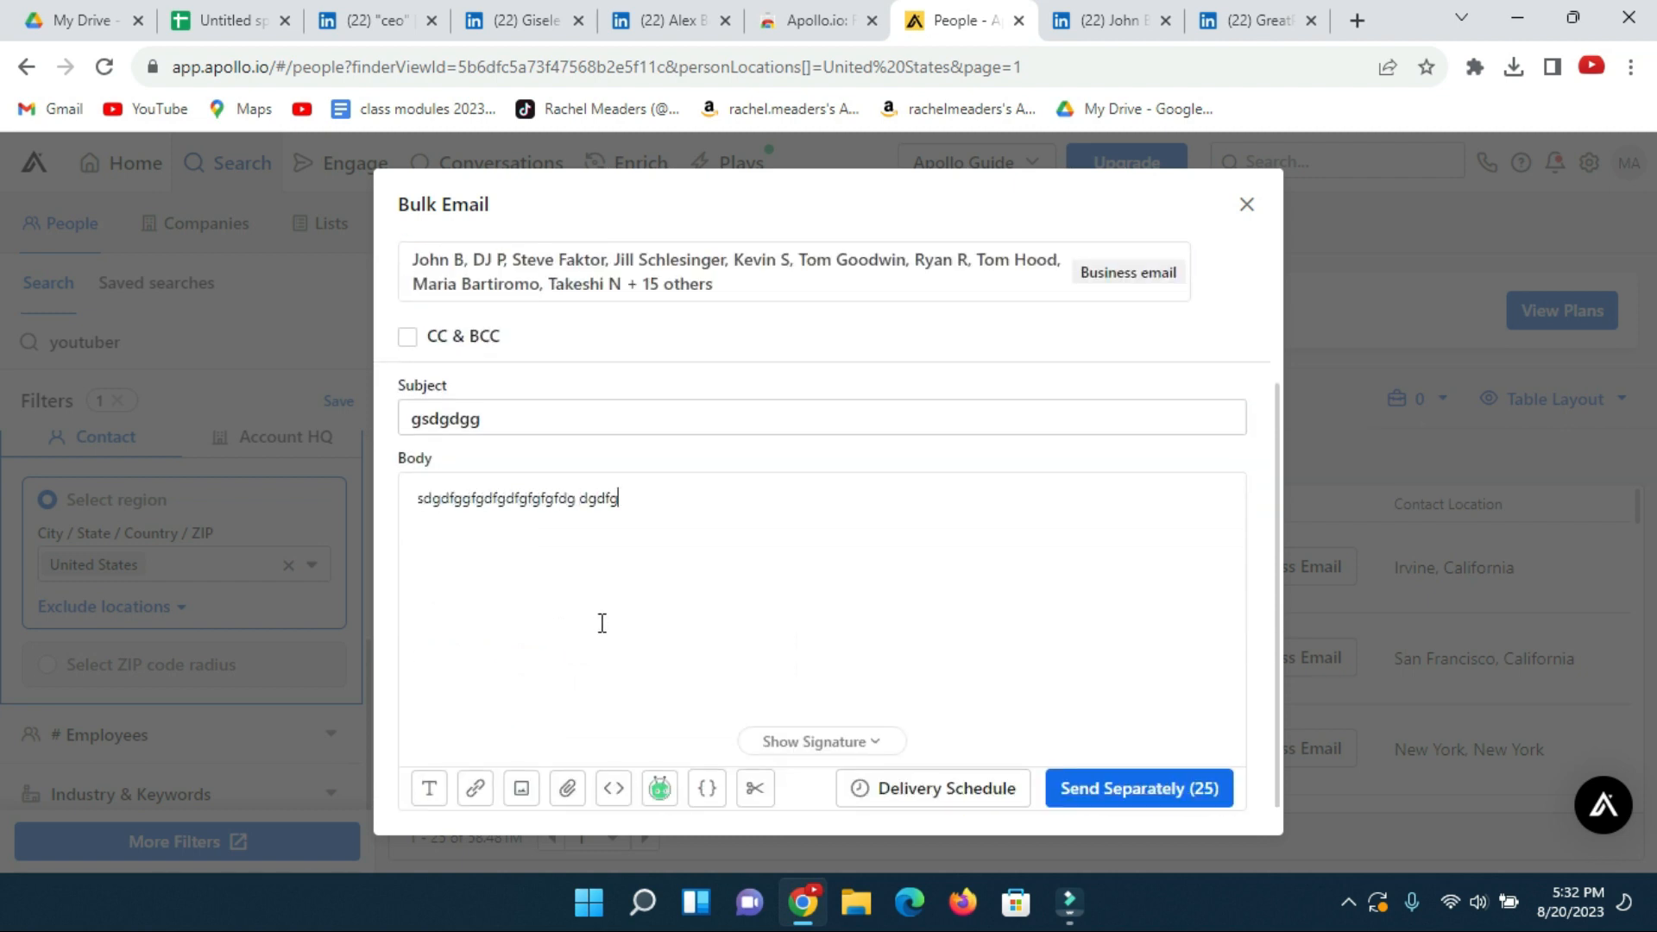
text( fdgdfgfddfsdgdf fdgfdg)
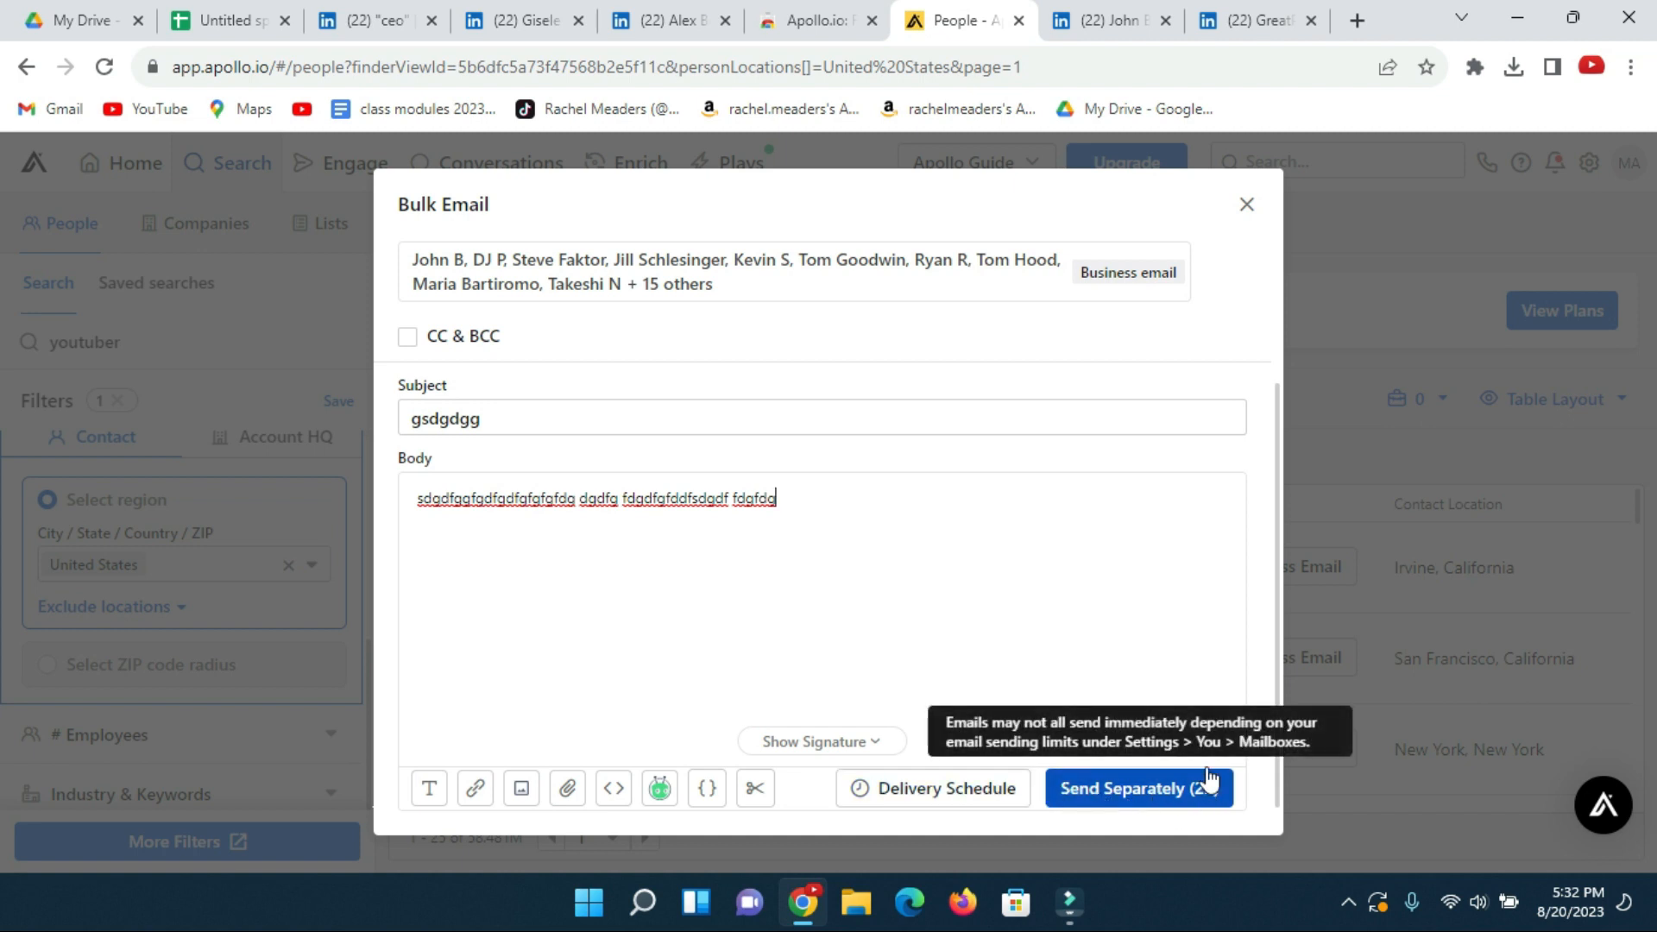
- Check the drafted bulk email's recipients, subject, body and sending options, and discard the draft unsent
scroll(831, 521, up, 3)
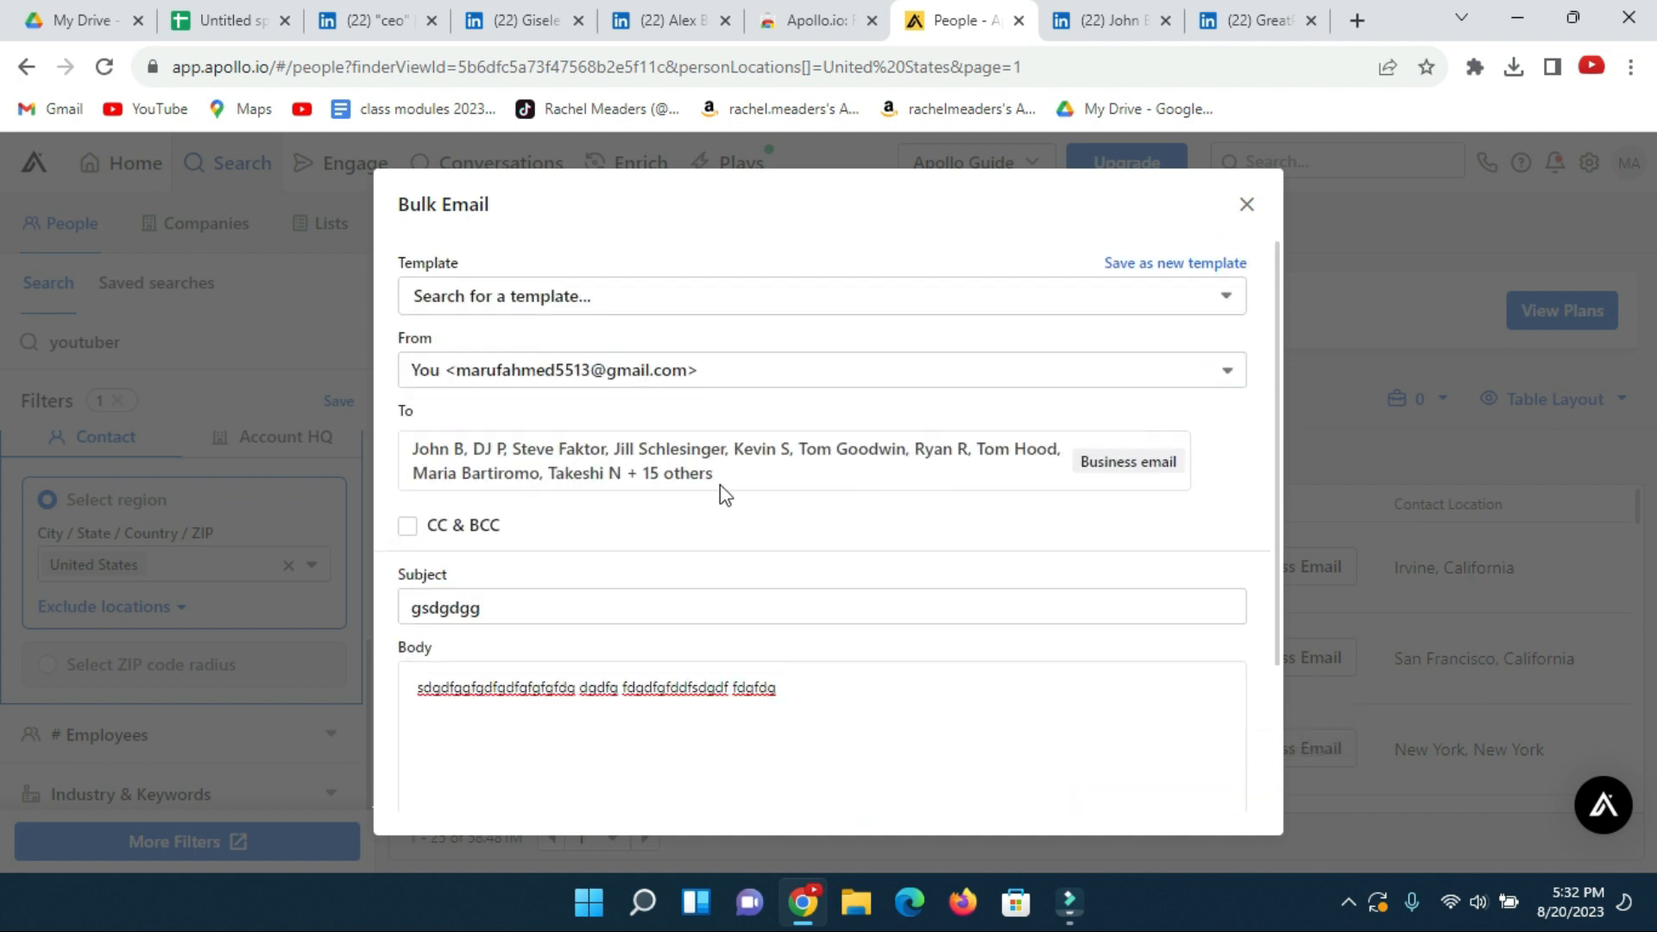
scroll(766, 600, down, 2)
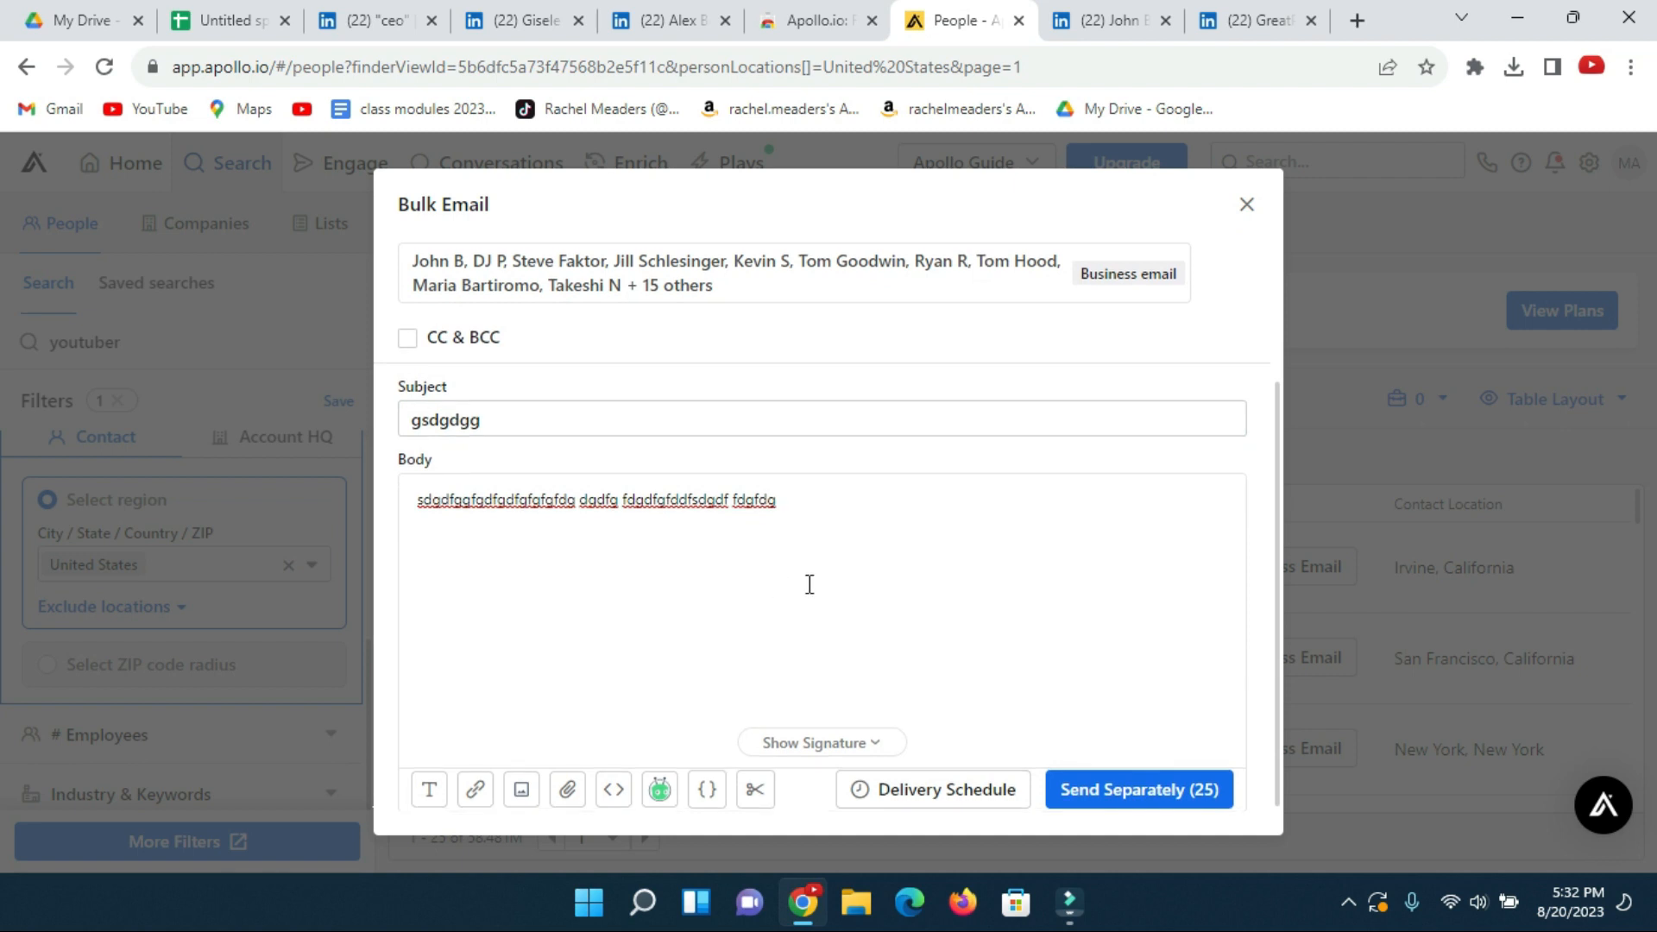
scroll(917, 576, up, 2)
scroll(733, 540, down, 2)
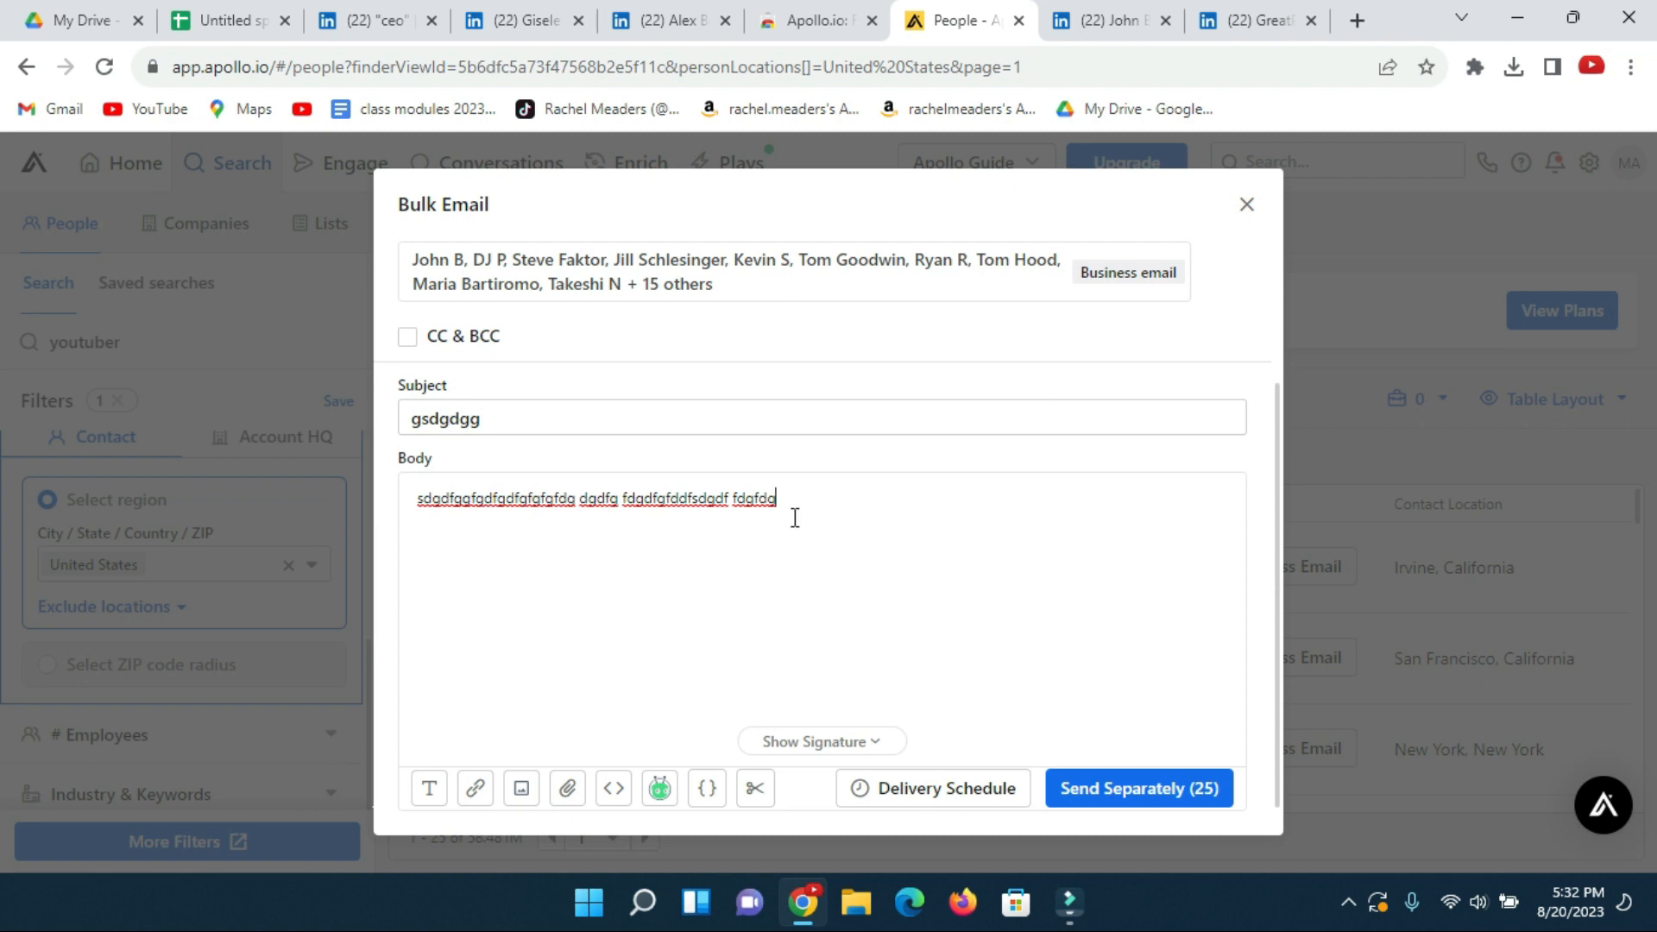
scroll(839, 418, up, 2)
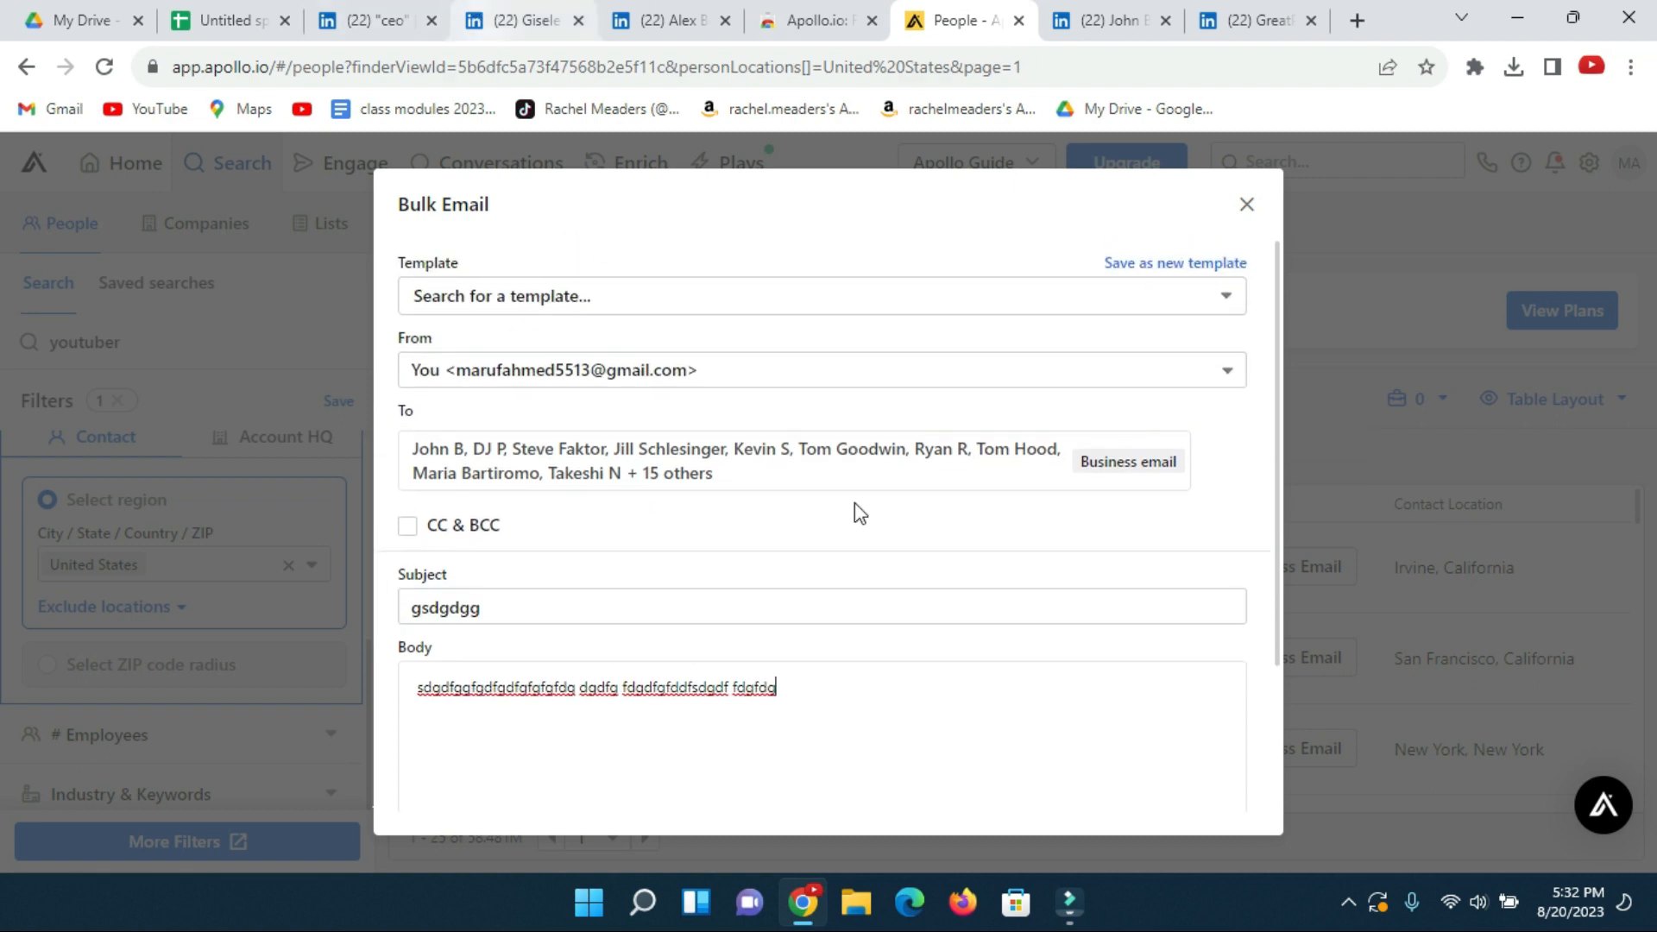
click(1247, 205)
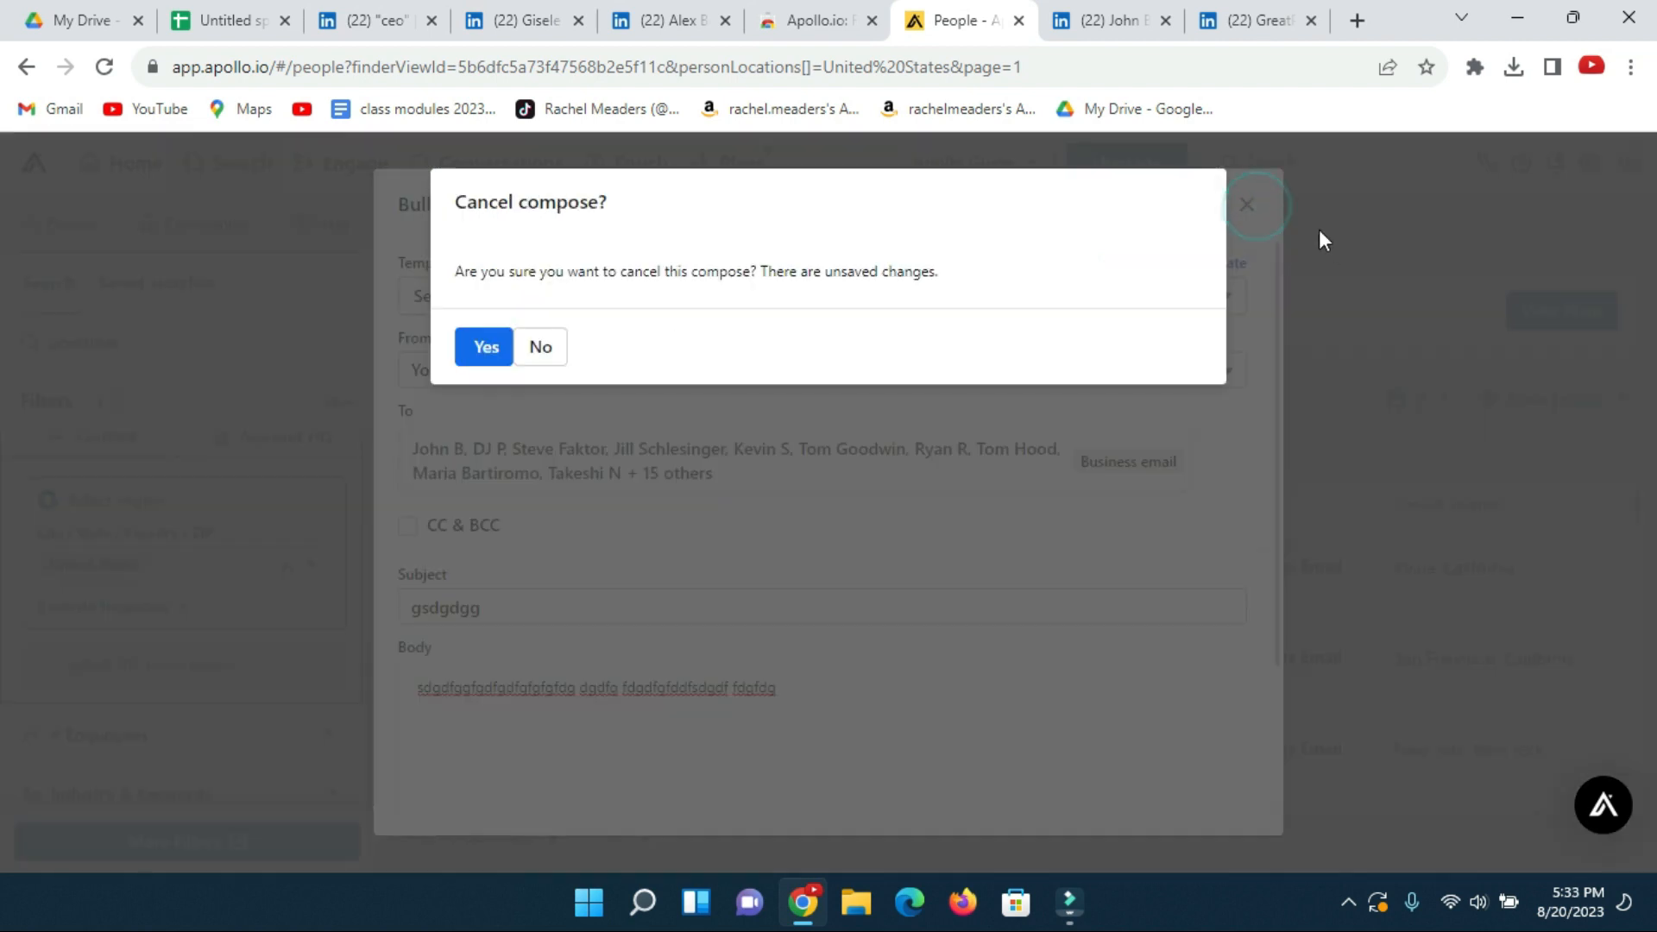
click(489, 346)
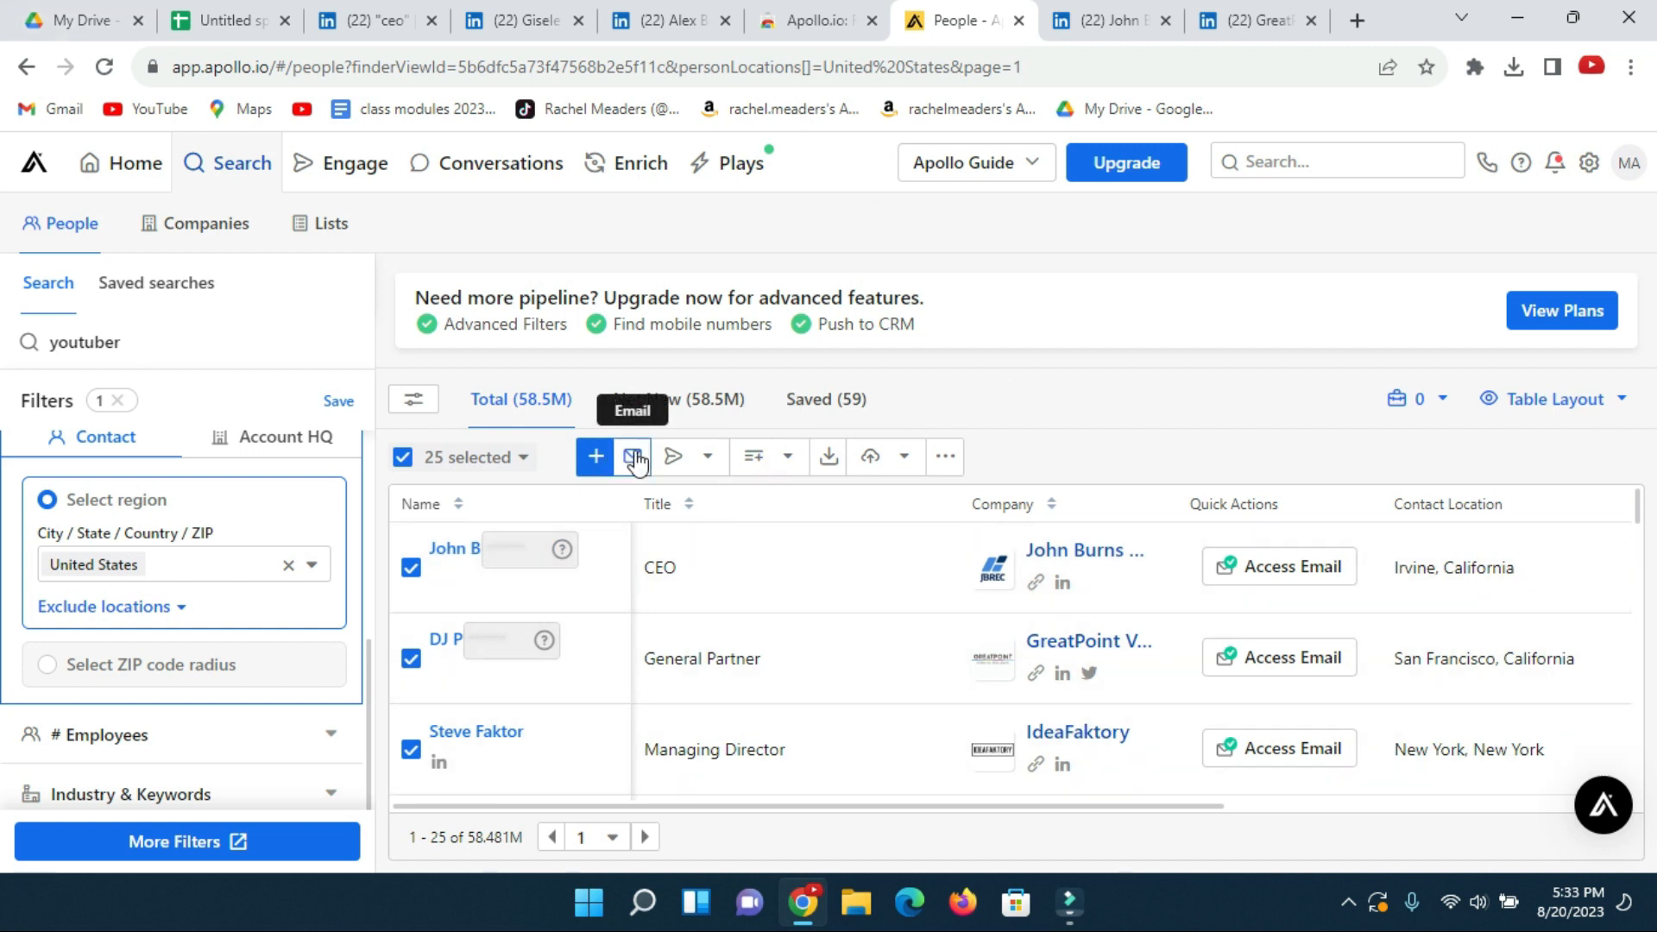
- Open the CSV export for the 25 selected people, review its options and cancel the export
click(834, 466)
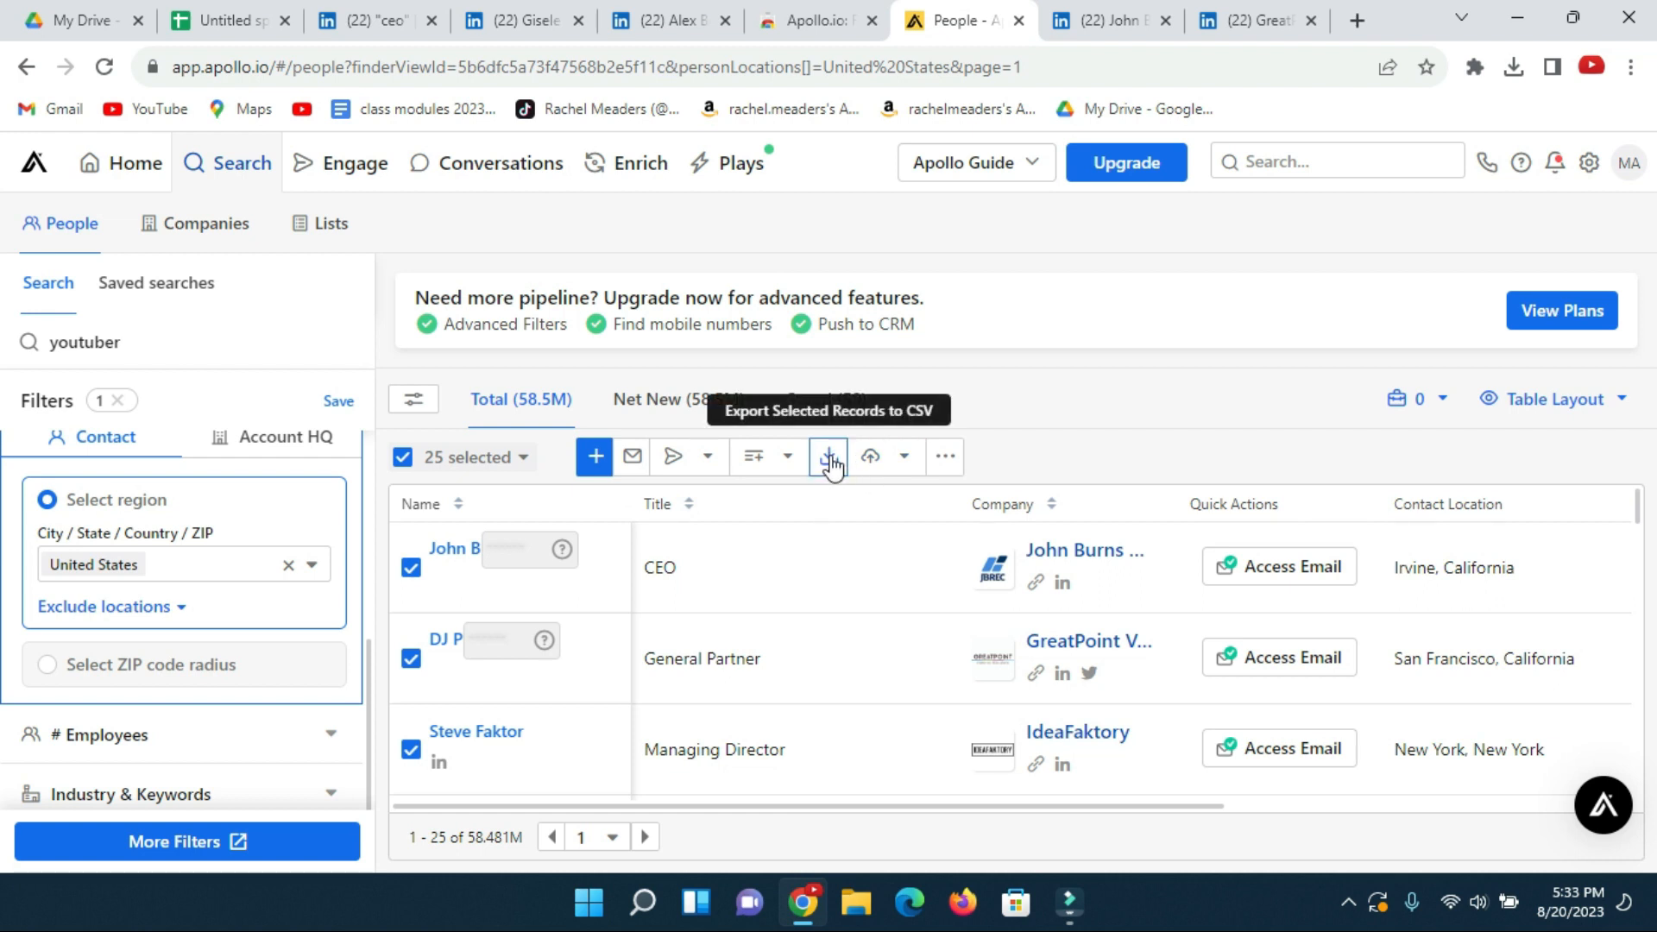
click(829, 467)
click(829, 467)
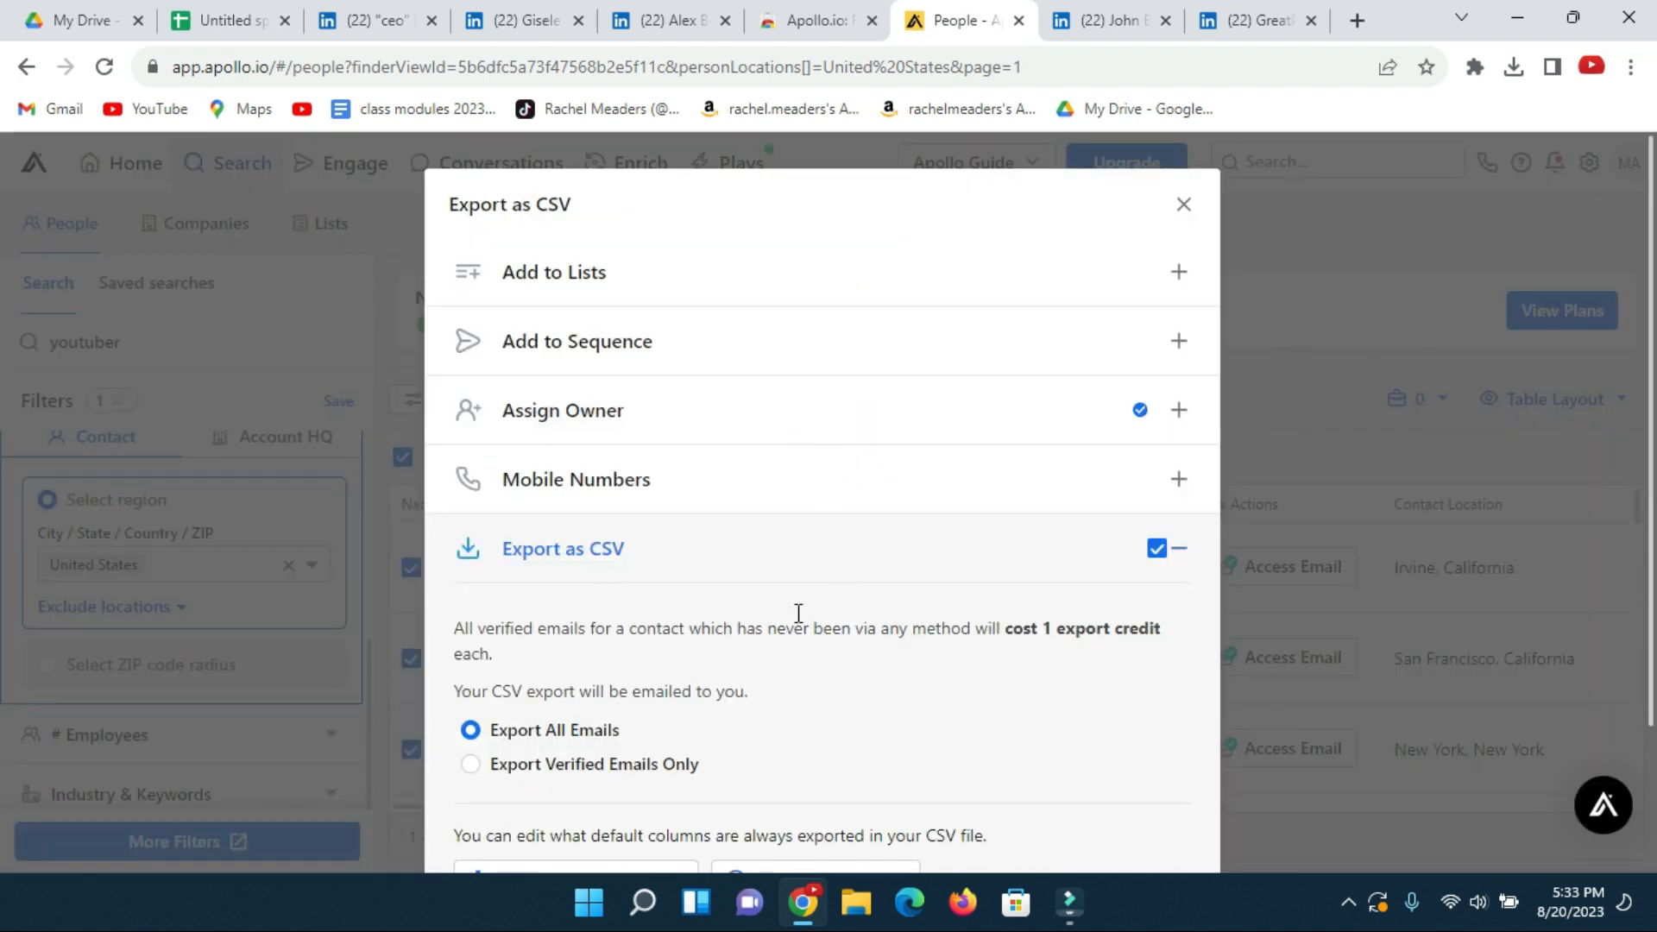
scroll(969, 757, down, 2)
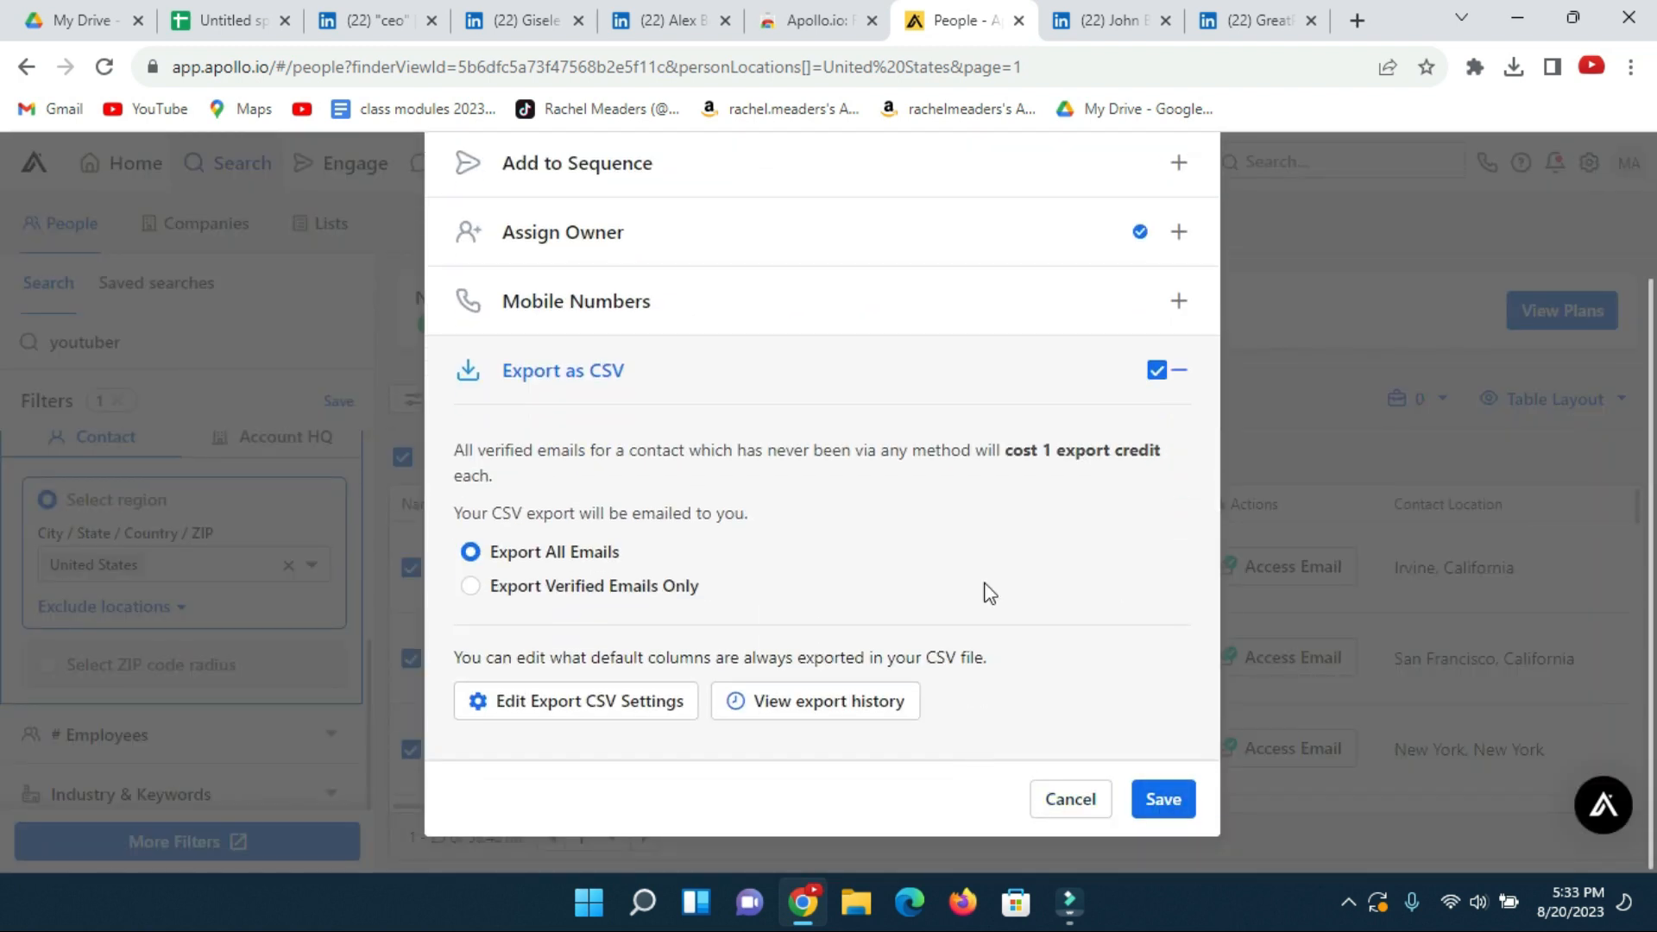
scroll(677, 507, up, 2)
scroll(774, 784, down, 2)
click(1063, 799)
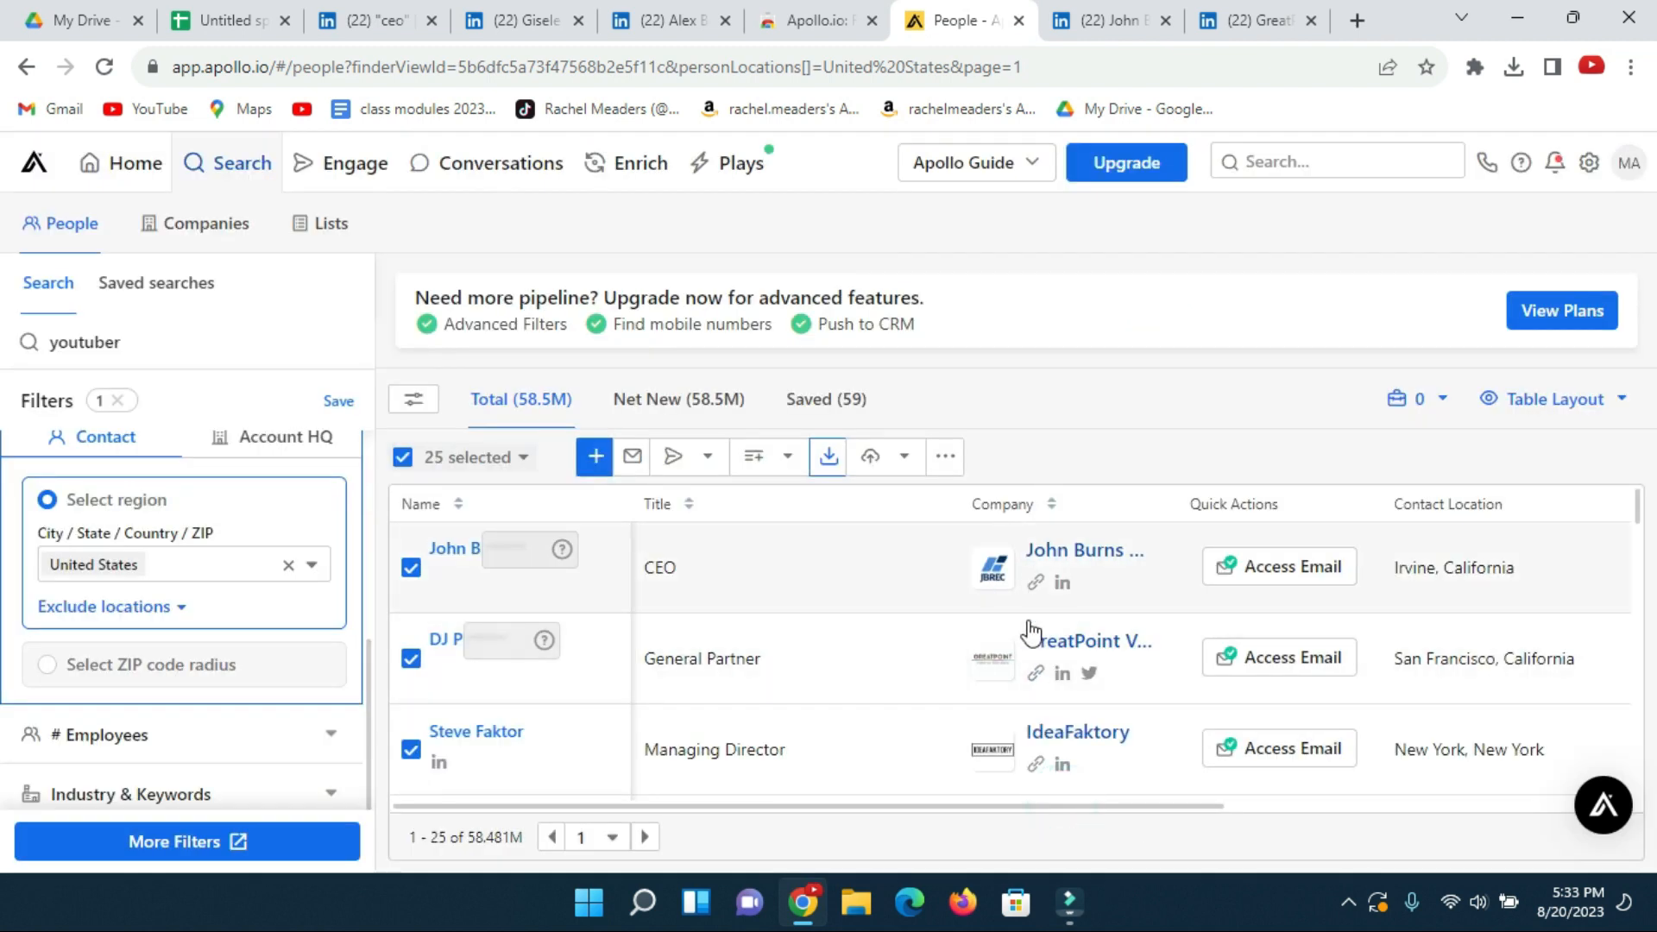
scroll(1040, 642, down, 1)
scroll(1039, 643, down, 4)
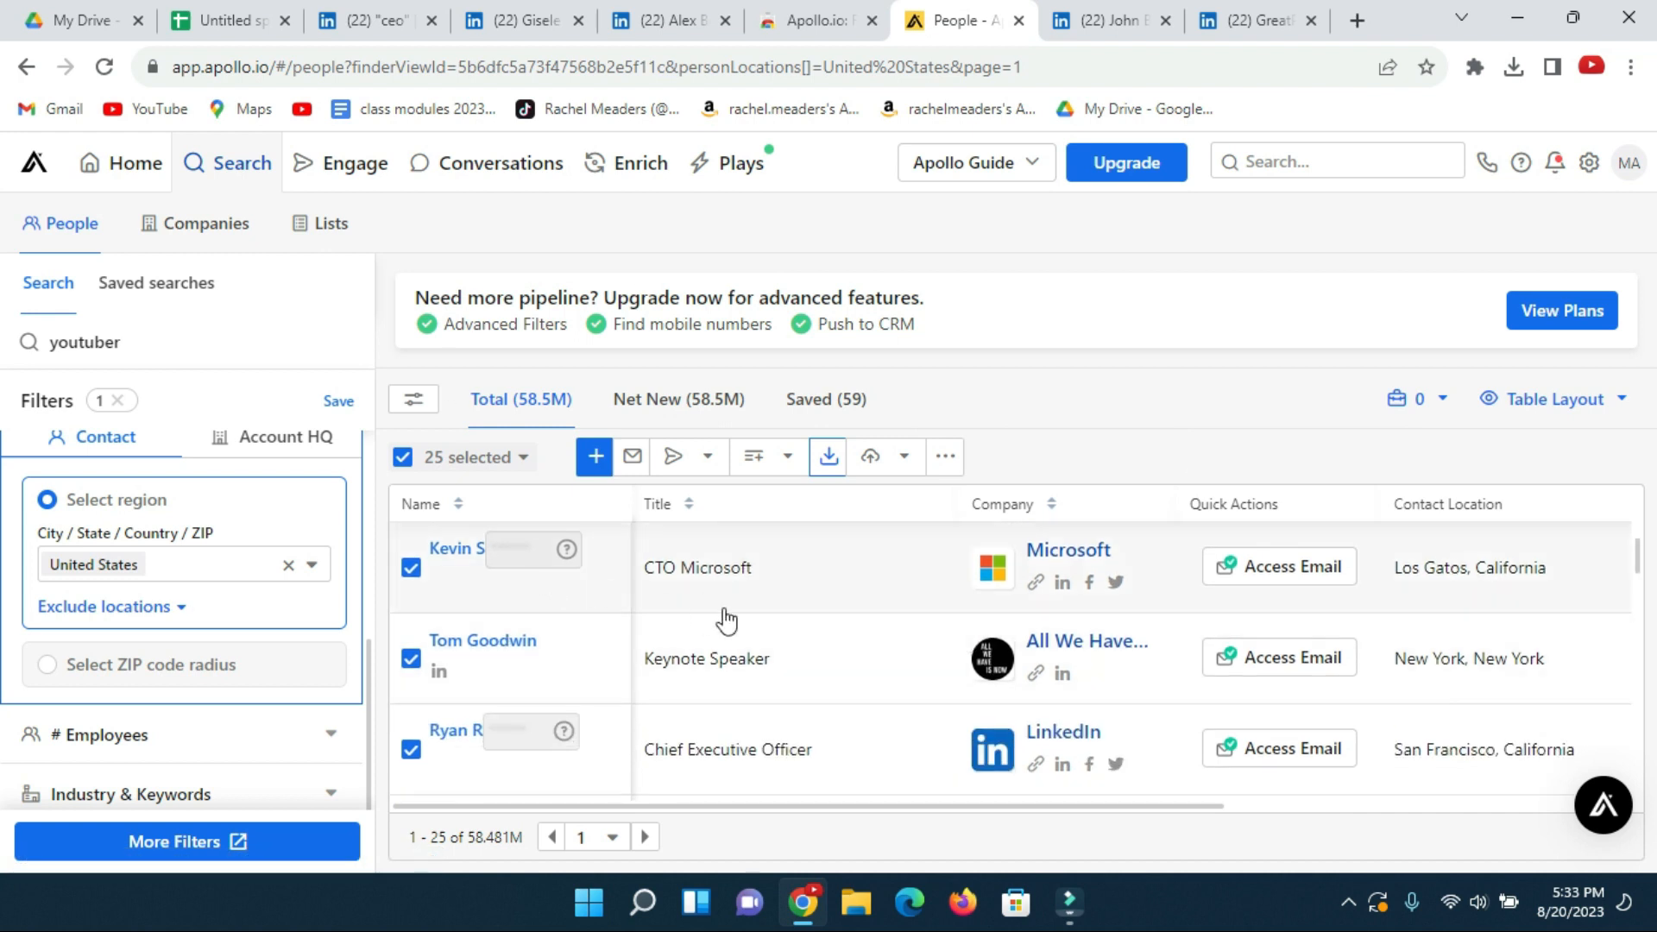
scroll(725, 621, up, 4)
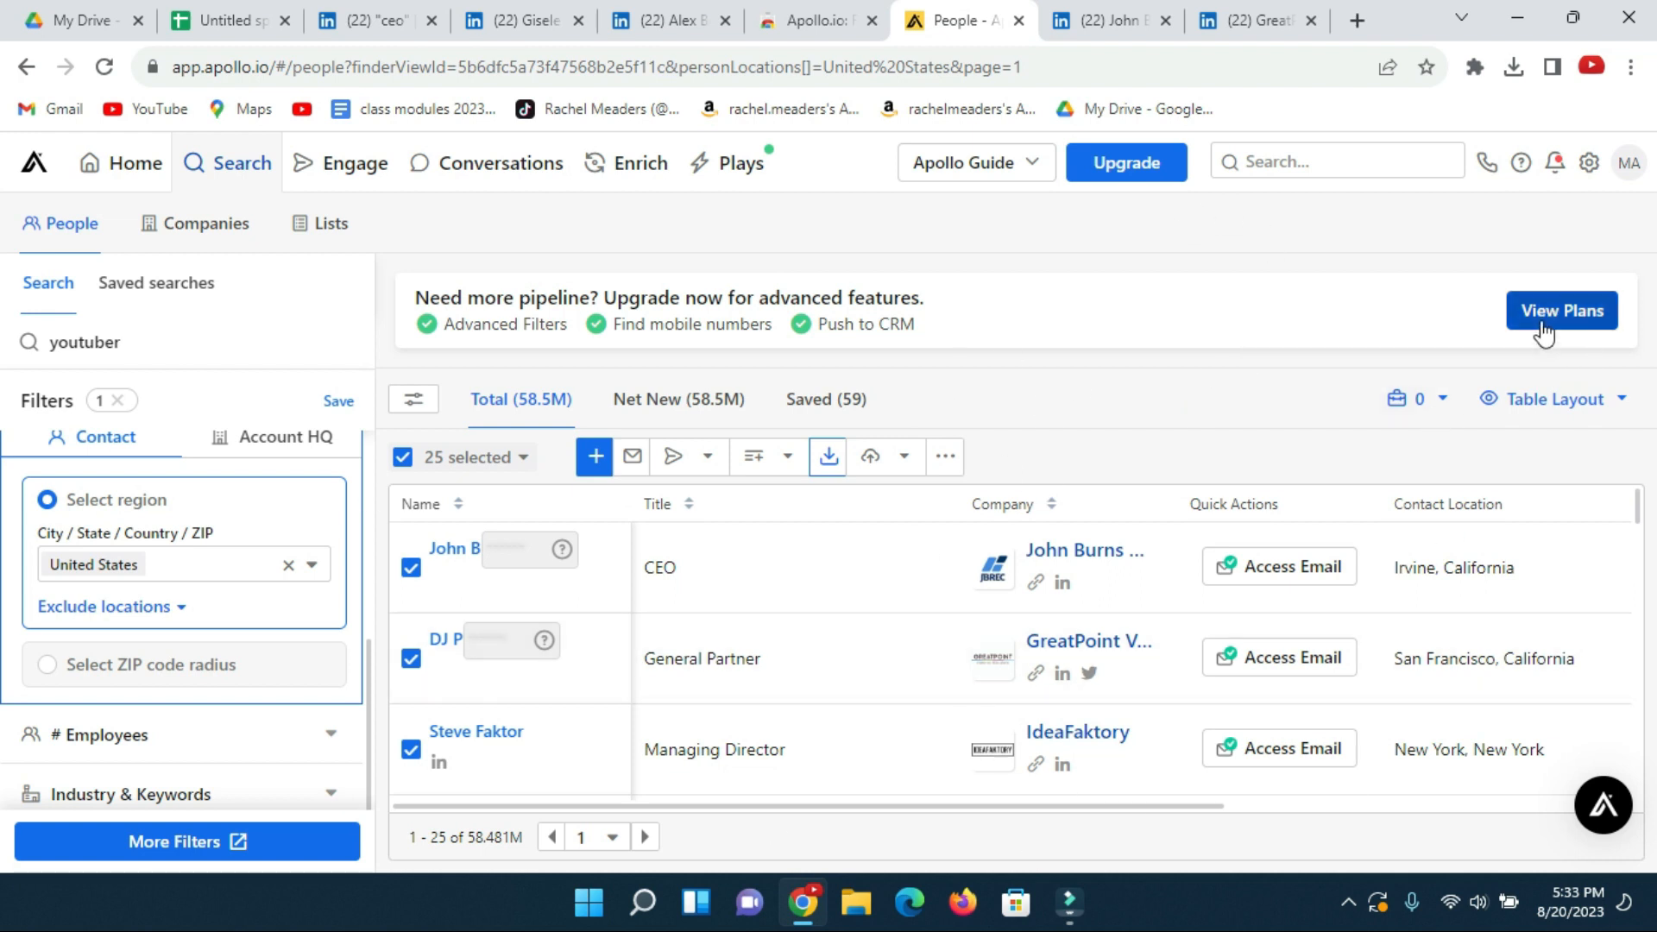
- Open Apollo's upgrade plans and compare the yearly-billed prices of the Basic, Professional and Organization plans
click(1570, 316)
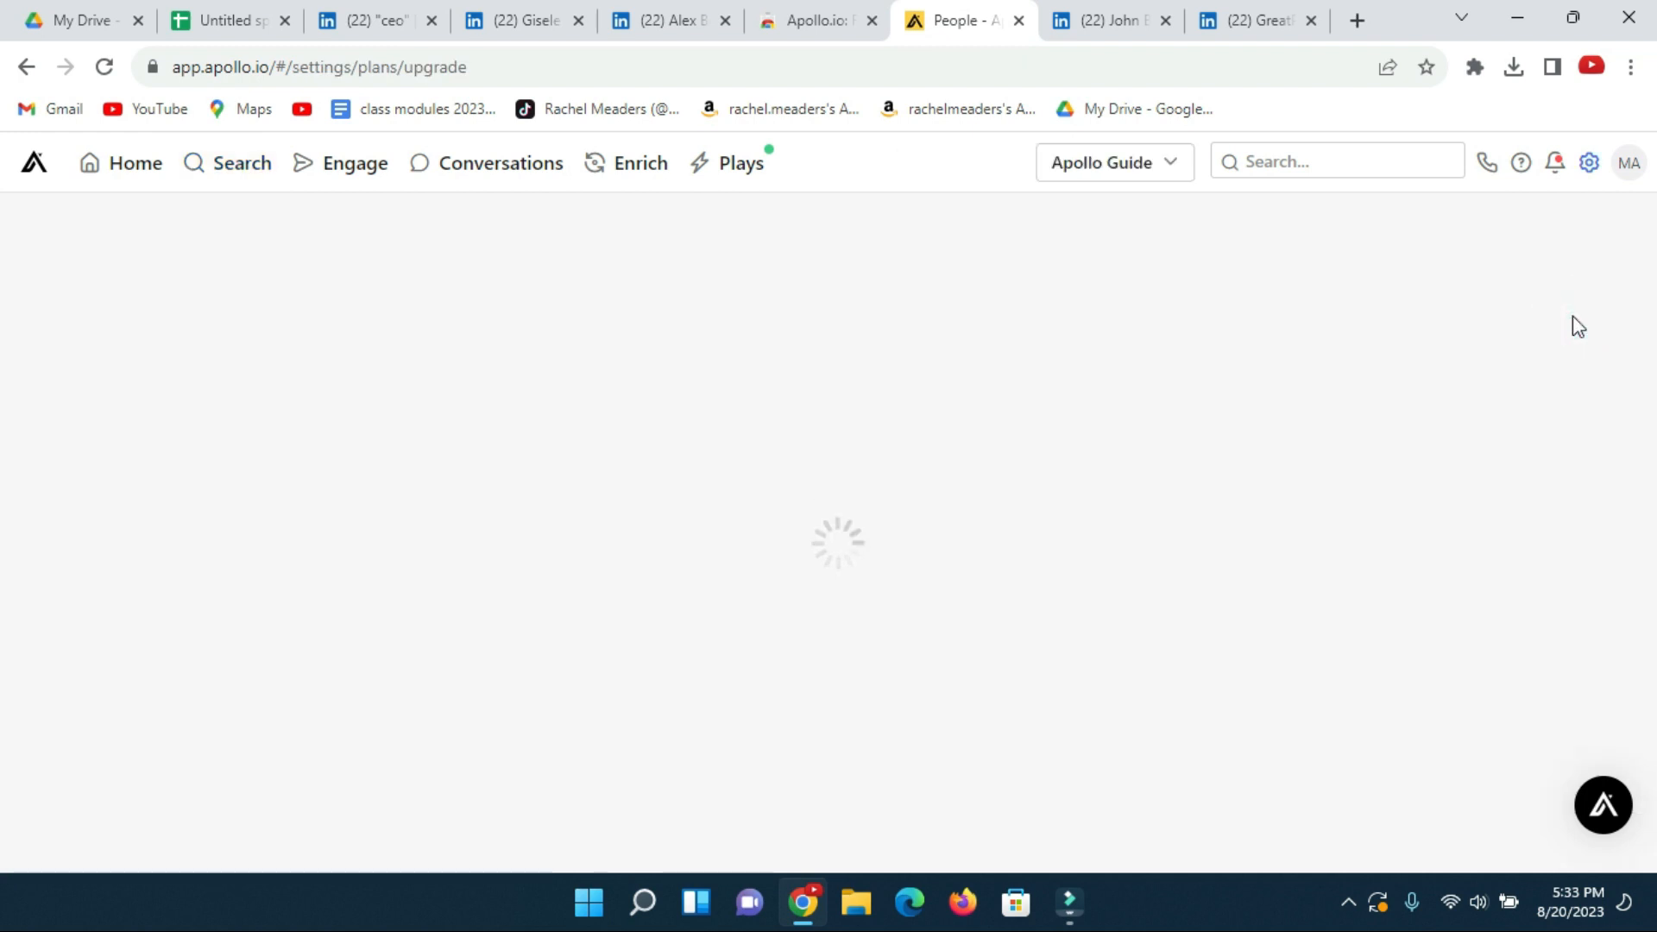
scroll(597, 510, down, 1)
scroll(598, 510, down, 3)
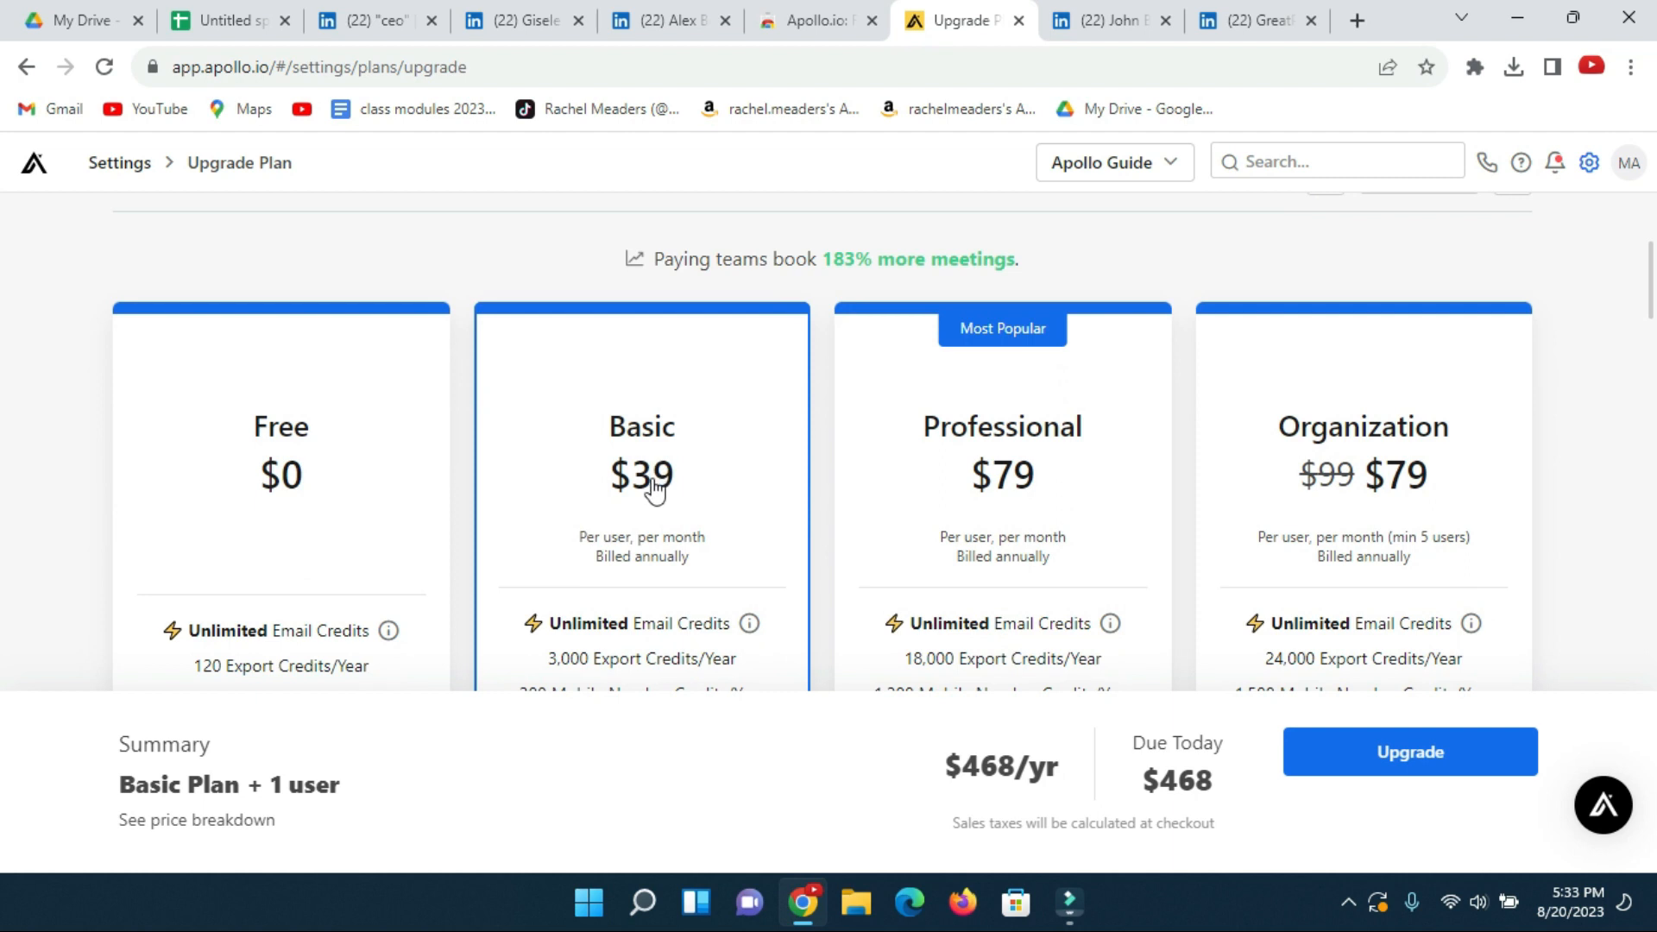
drag(633, 478, 677, 484)
double_click(1006, 483)
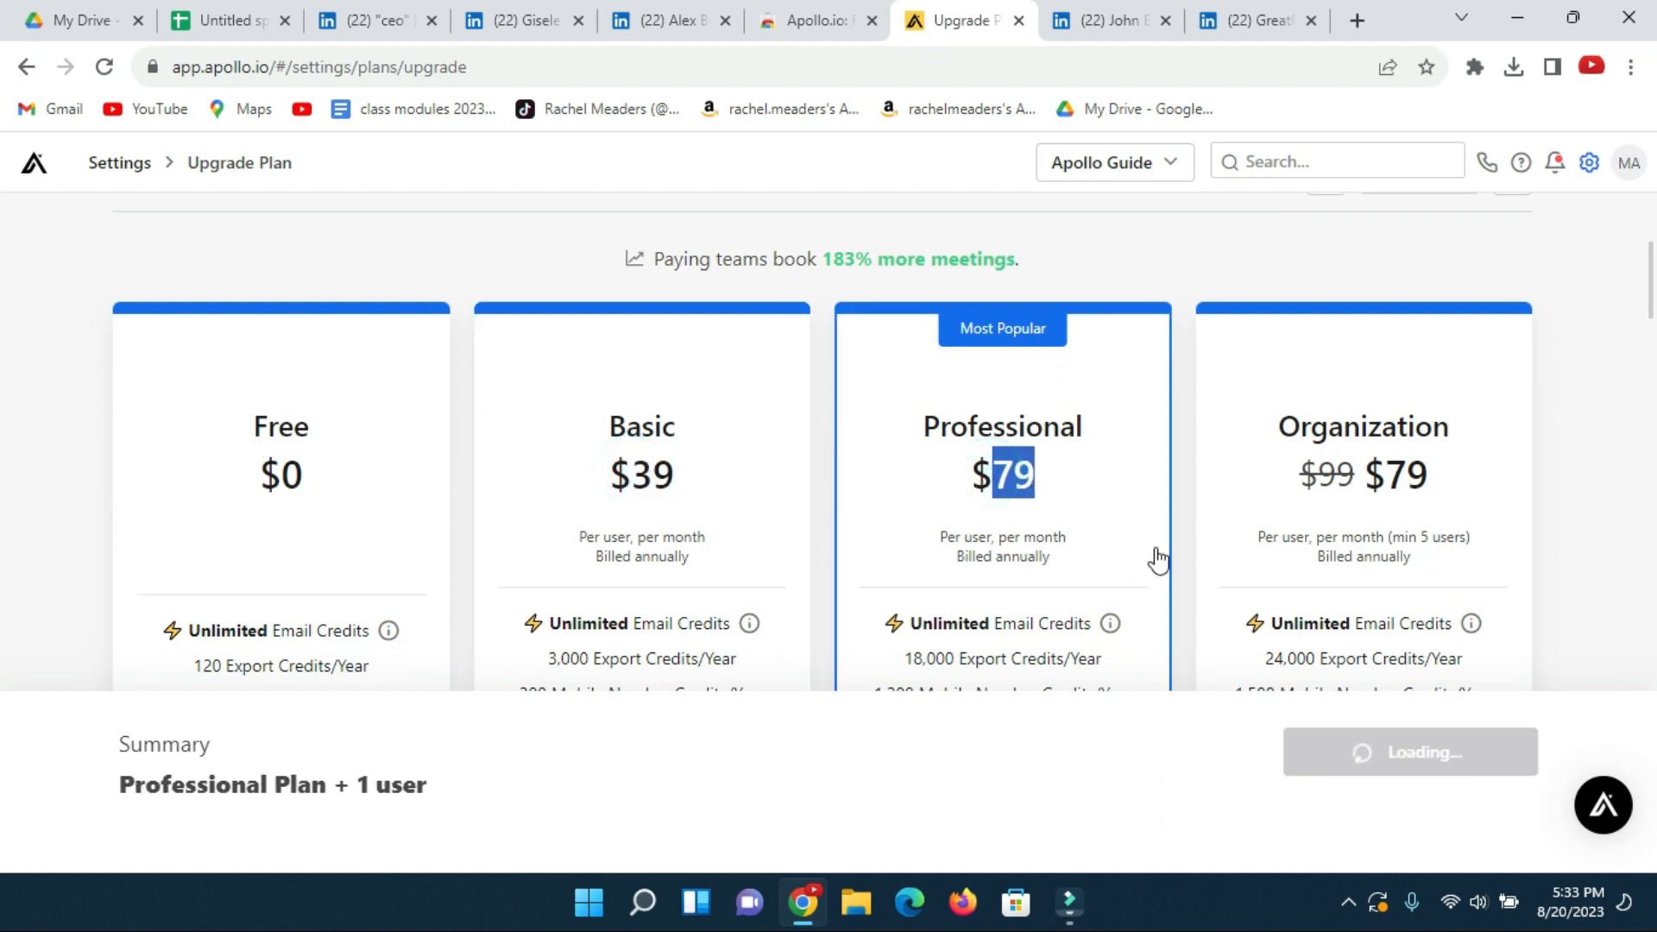
click(1424, 474)
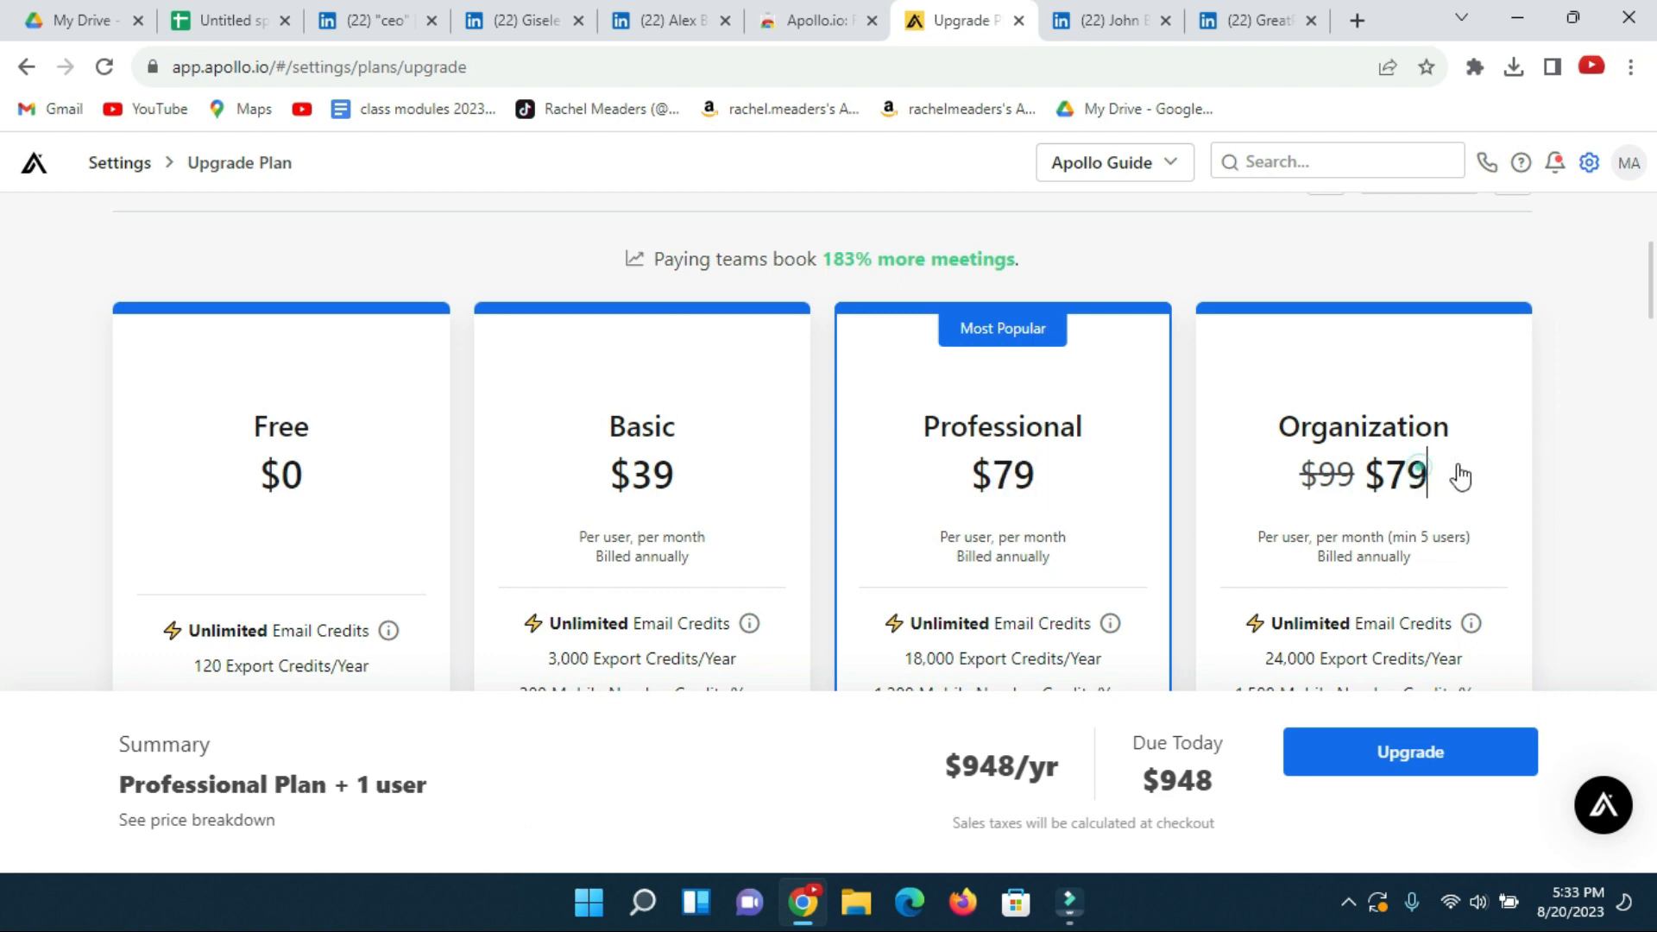
- Review each plan's included credits, feature list and extra-credit options, and return to the People search
scroll(1433, 483, down, 4)
scroll(924, 471, down, 3)
scroll(843, 463, up, 4)
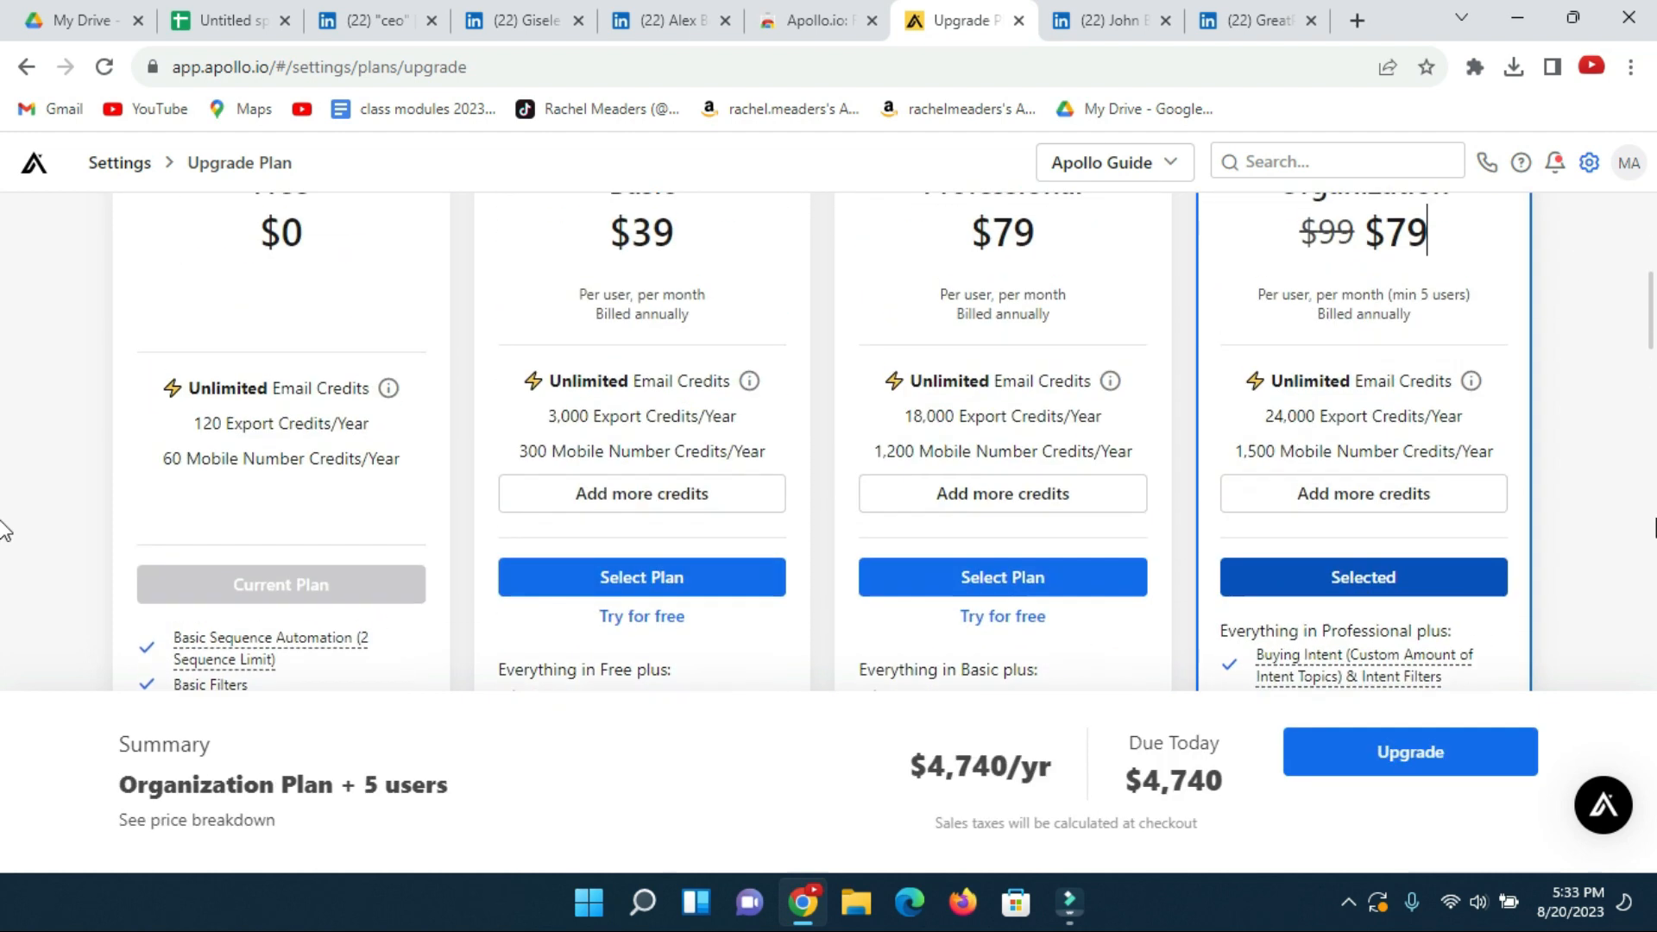
scroll(522, 324, down, 4)
scroll(803, 432, down, 6)
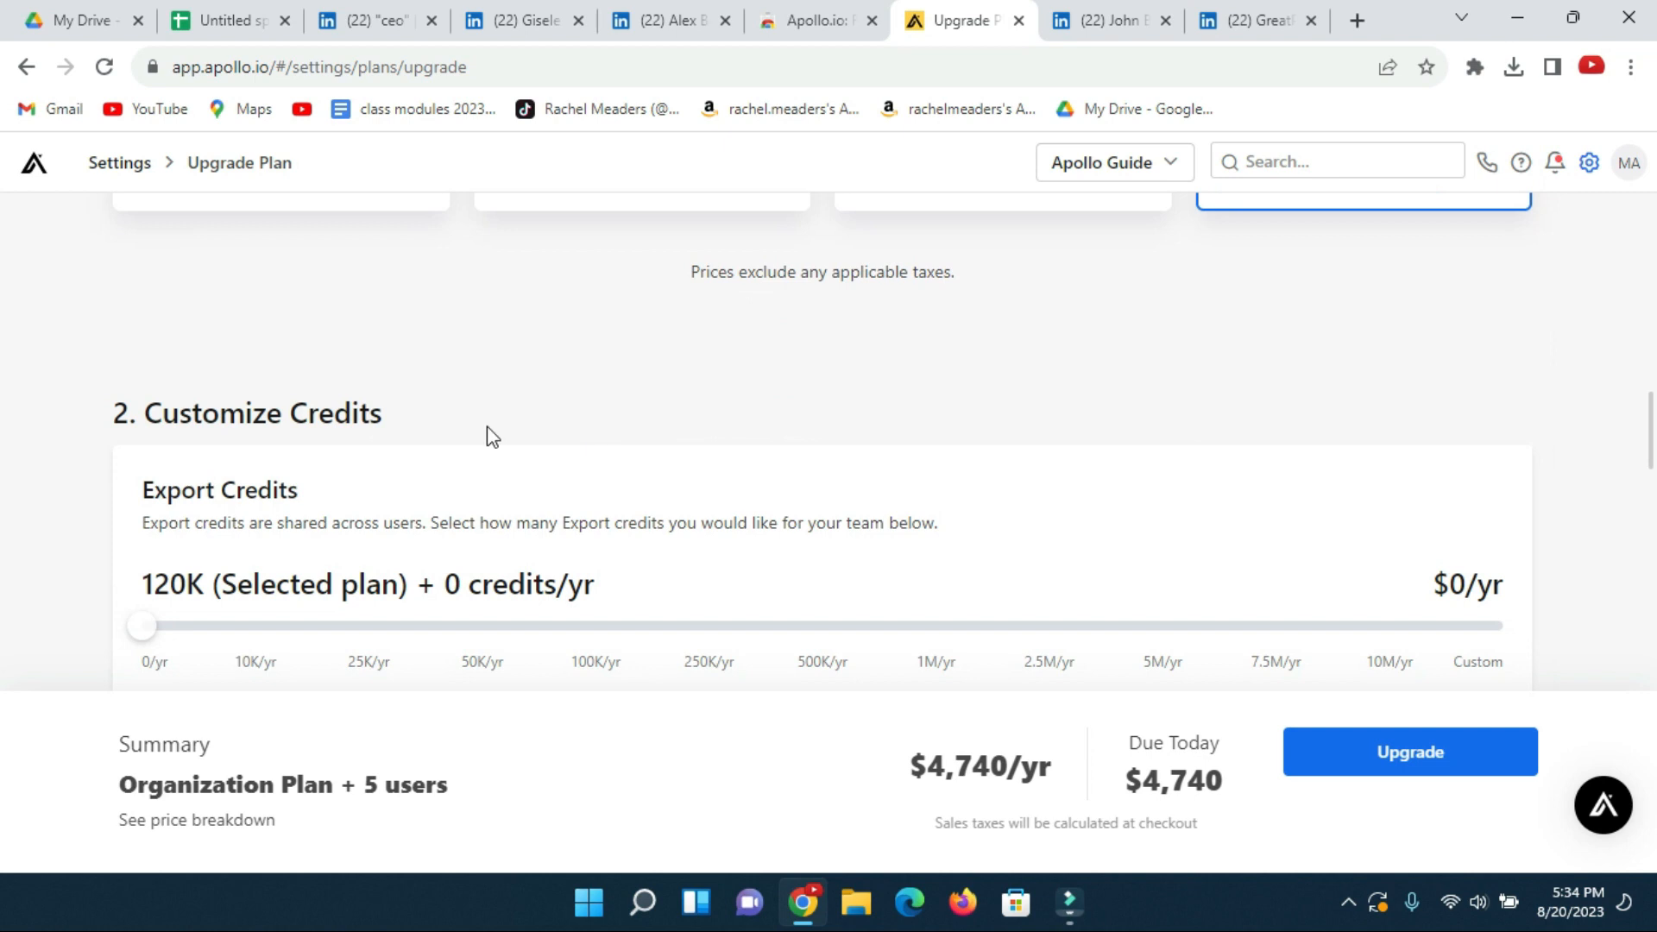
scroll(484, 436, up, 10)
scroll(861, 440, up, 4)
scroll(251, 466, down, 4)
scroll(703, 400, down, 10)
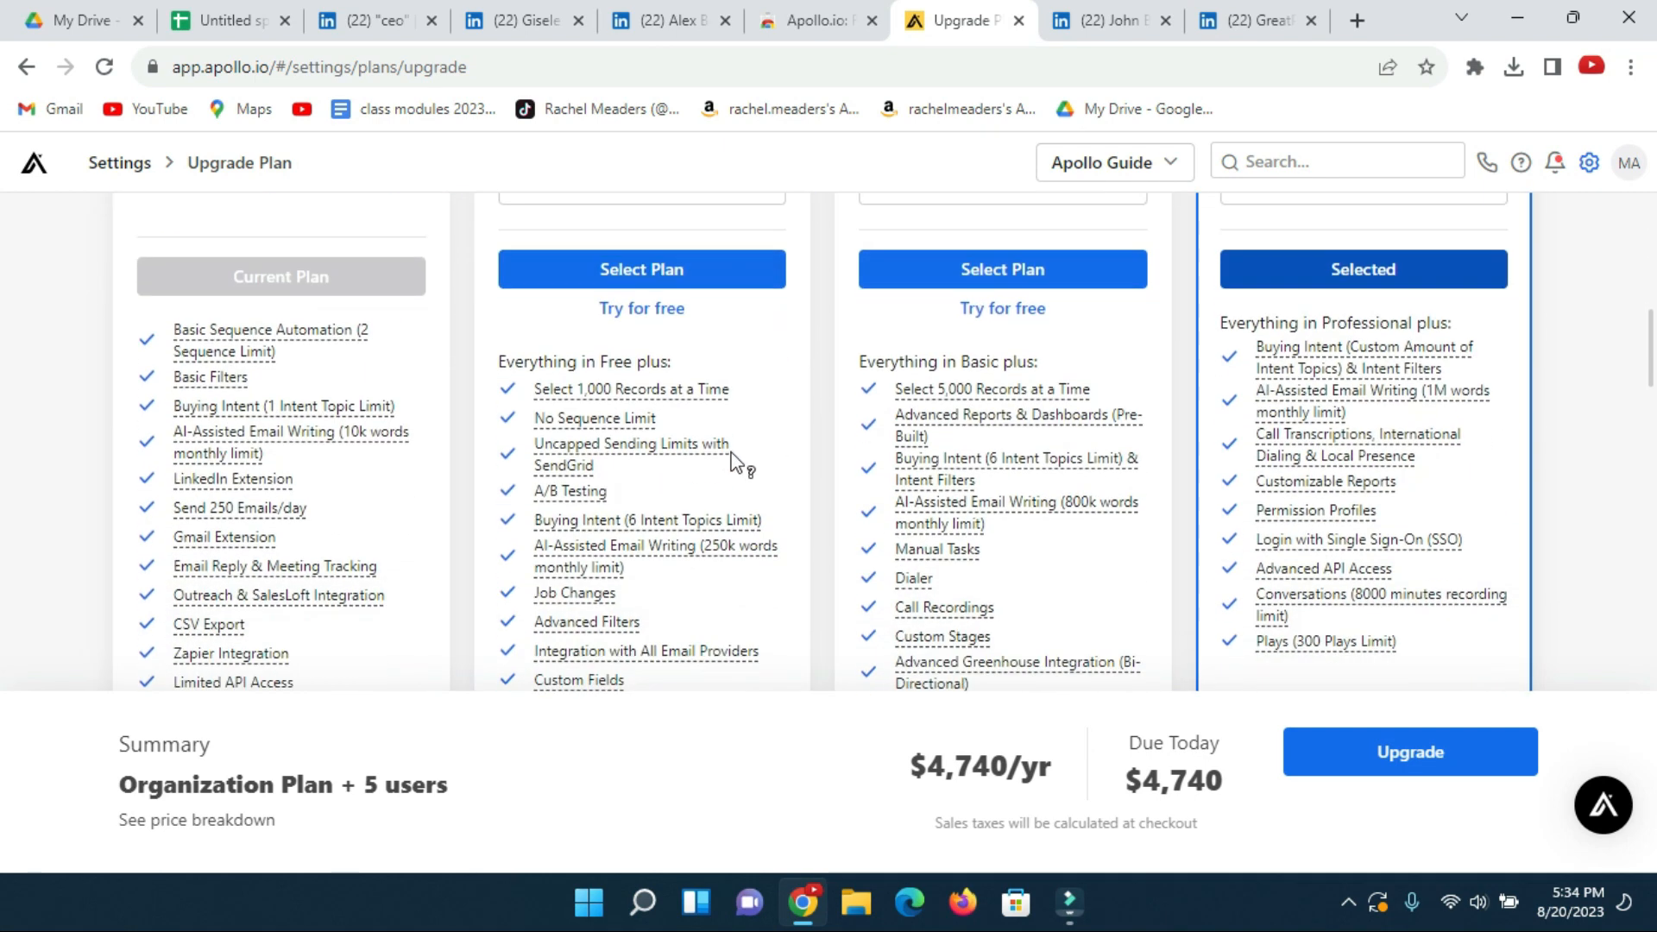
scroll(923, 476, down, 3)
scroll(962, 499, up, 13)
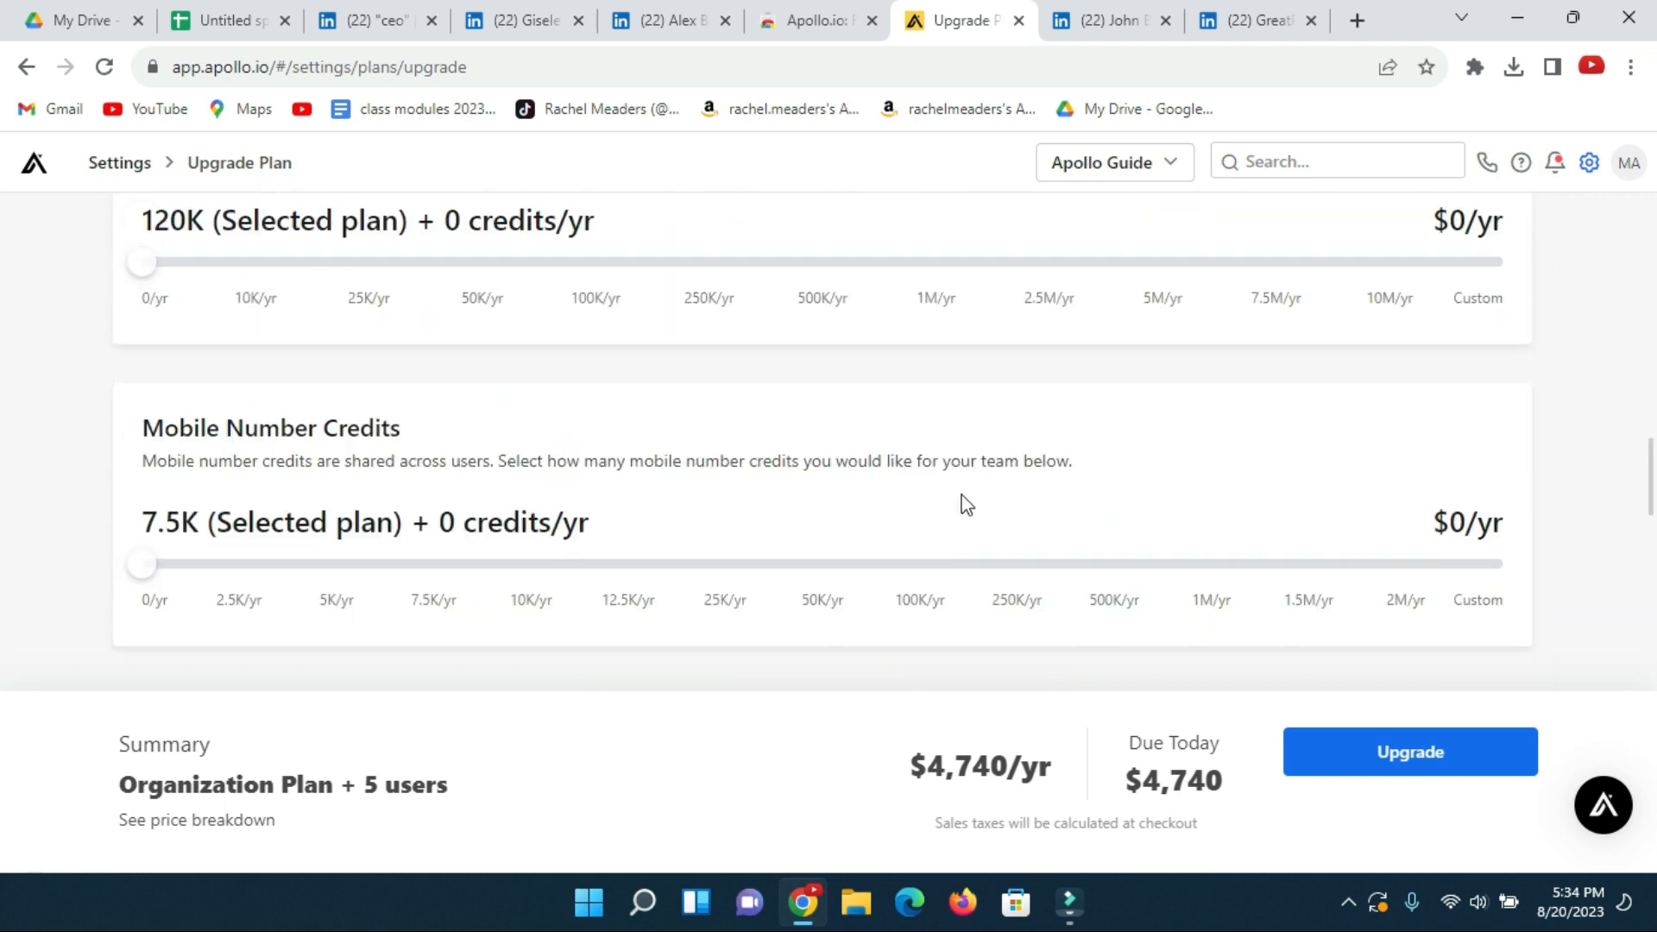
scroll(373, 440, up, 6)
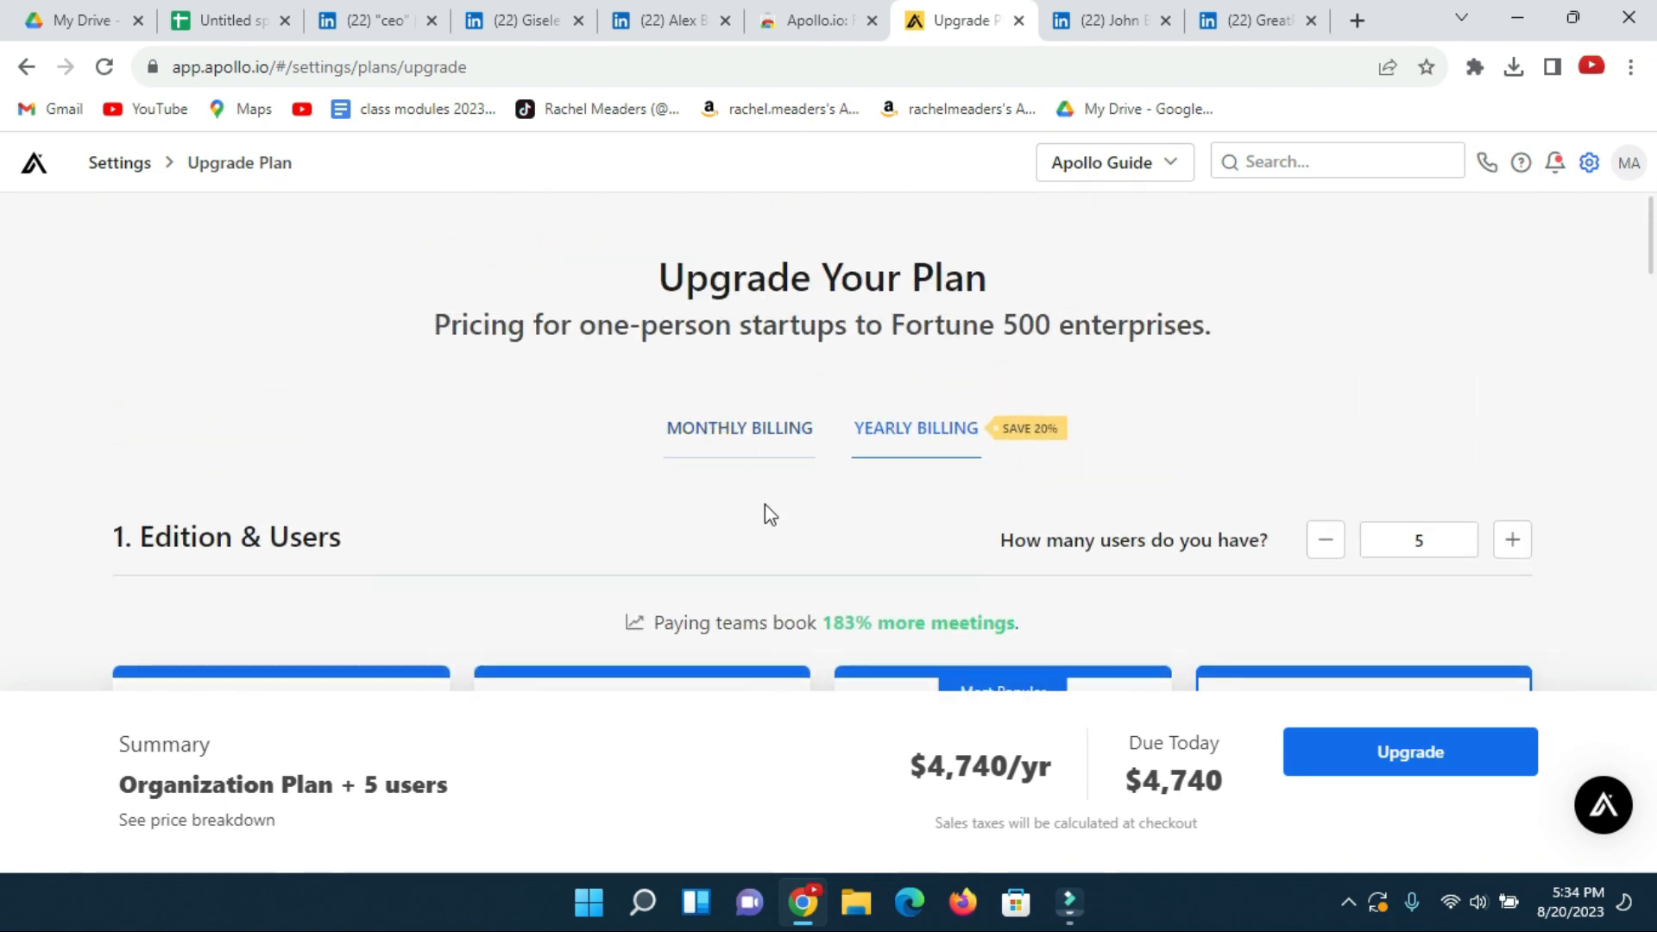
click(21, 74)
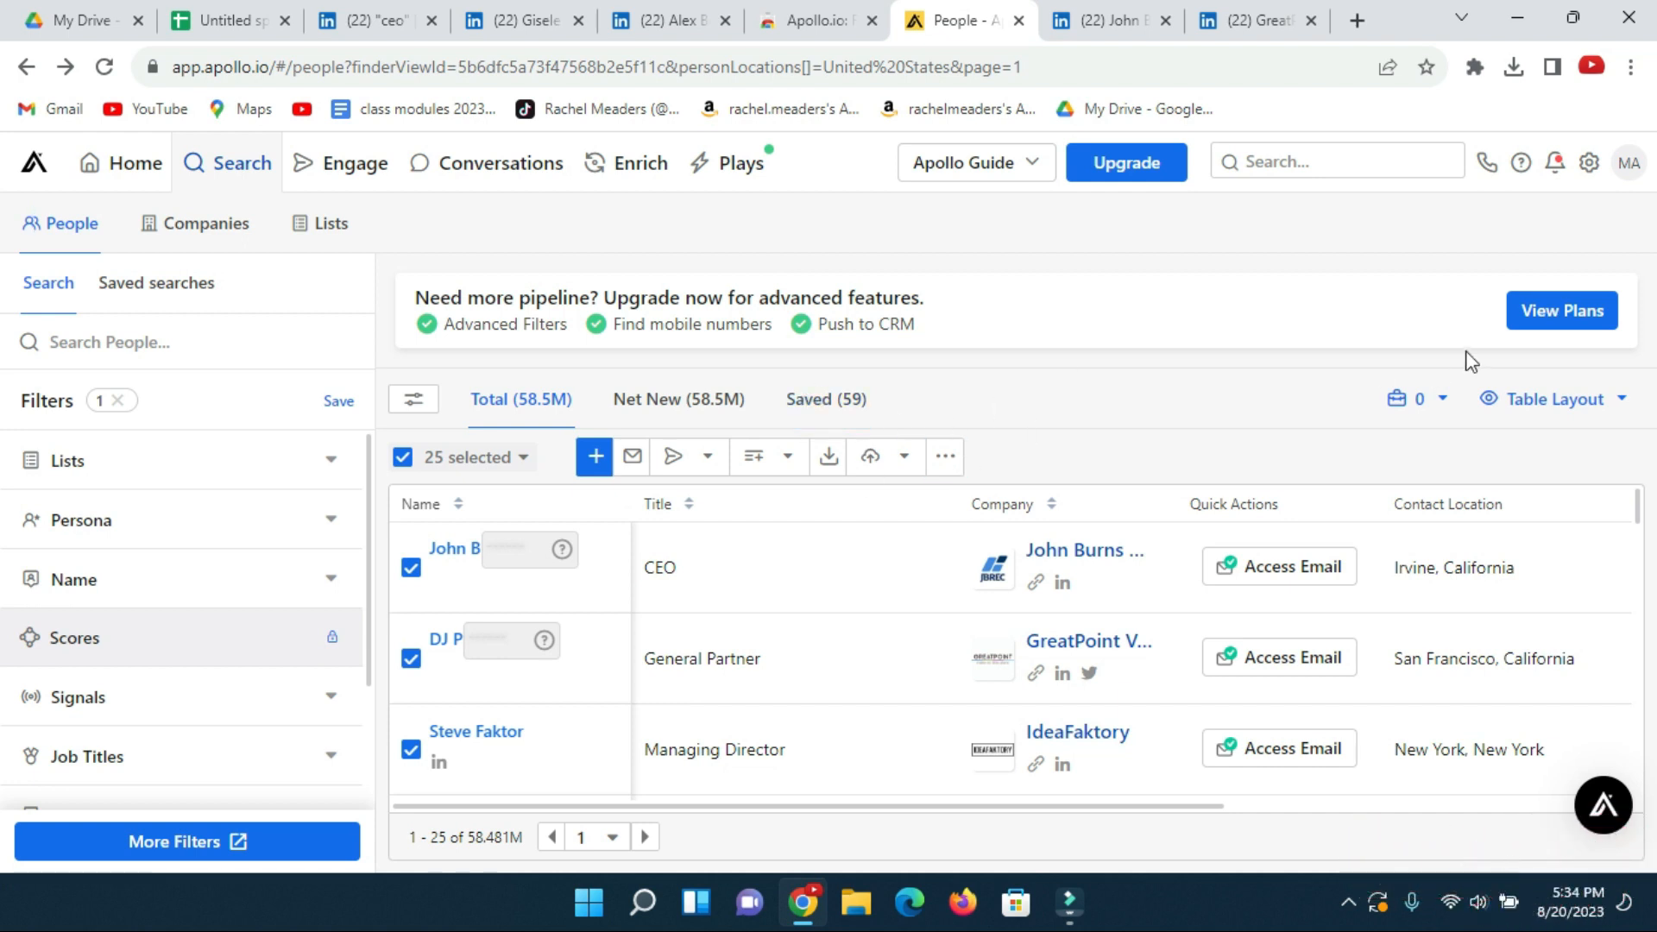
- Reopen the upgrade plans and select the Organization plan with yearly billing
click(1555, 320)
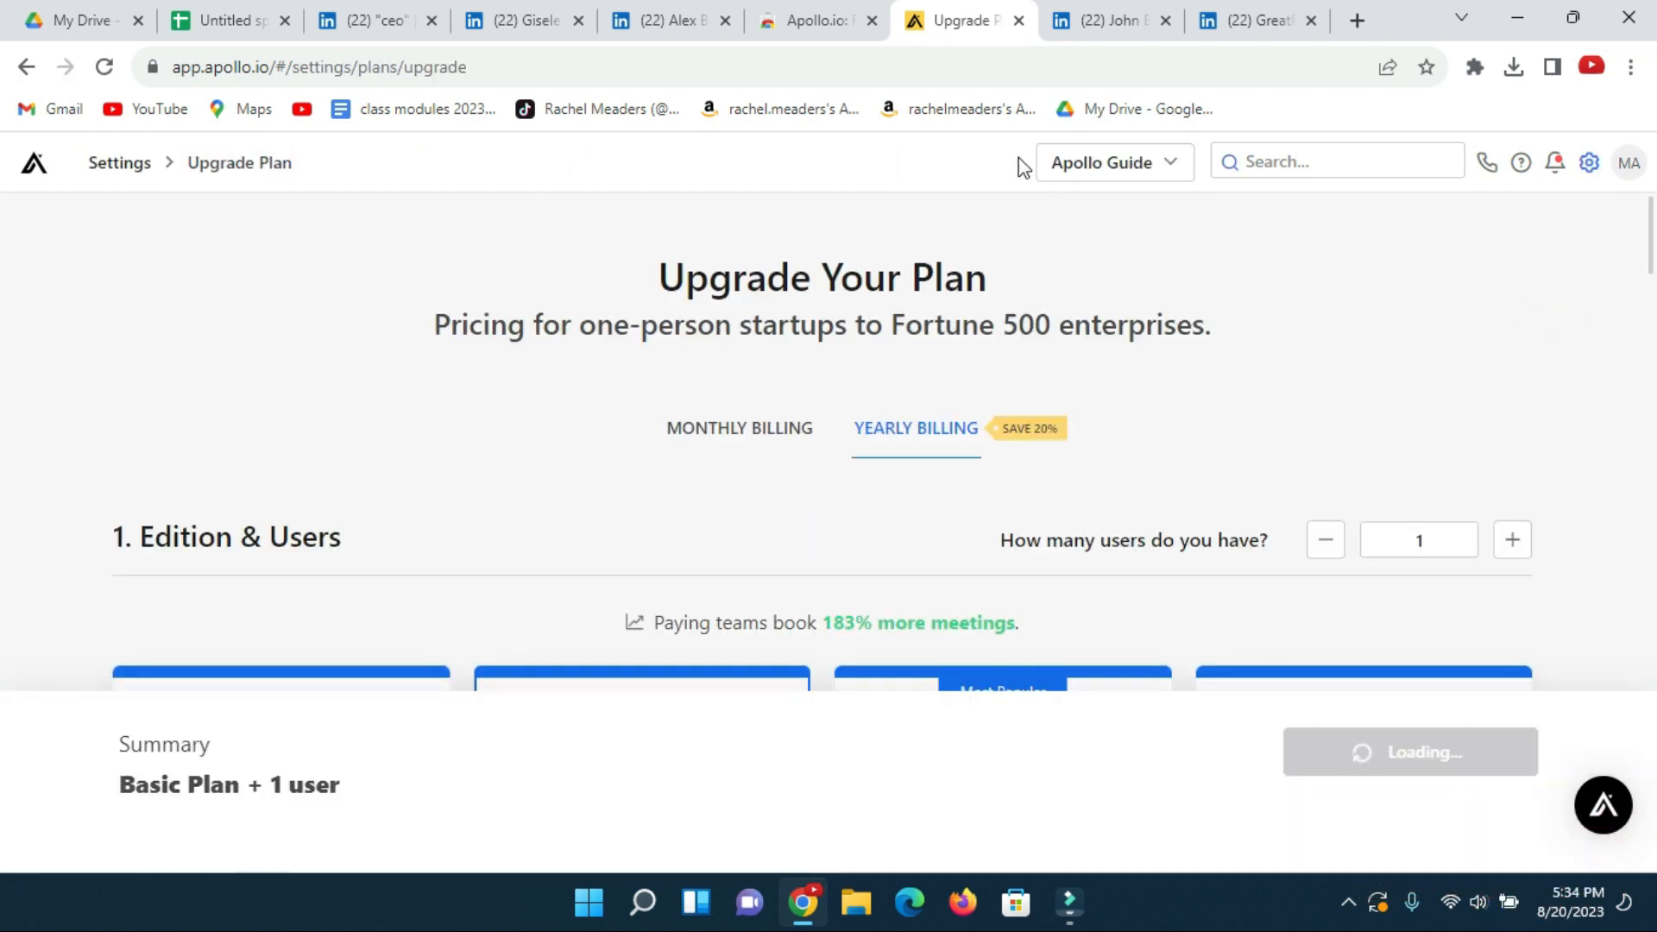
scroll(992, 484, down, 5)
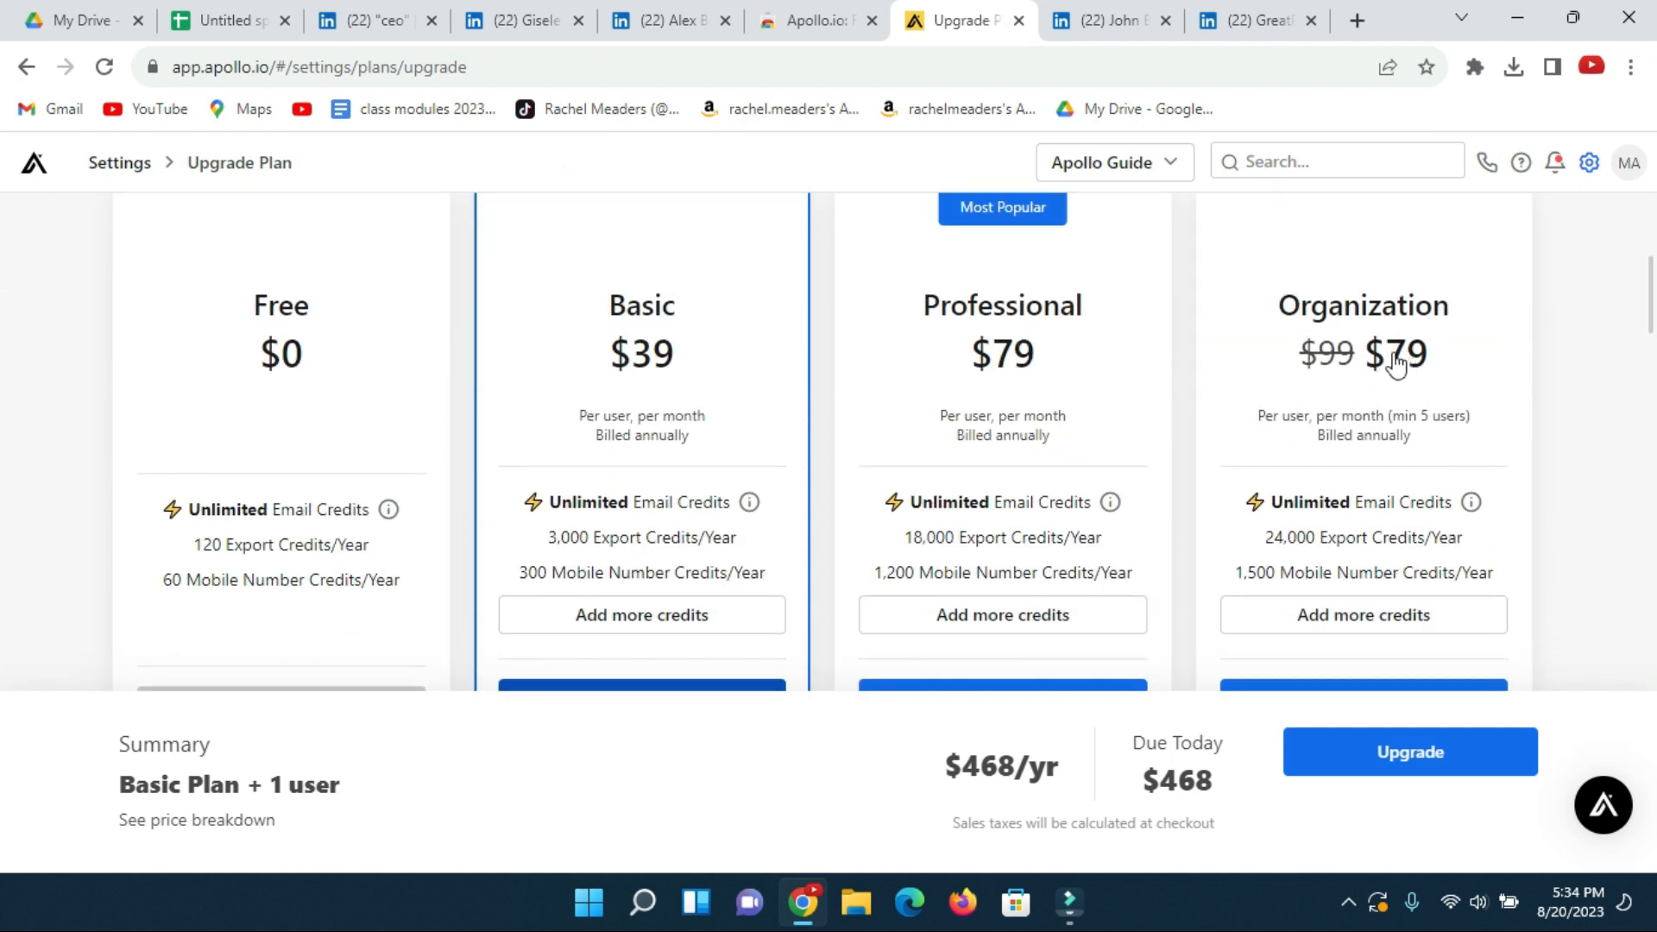
drag(1443, 361, 1417, 360)
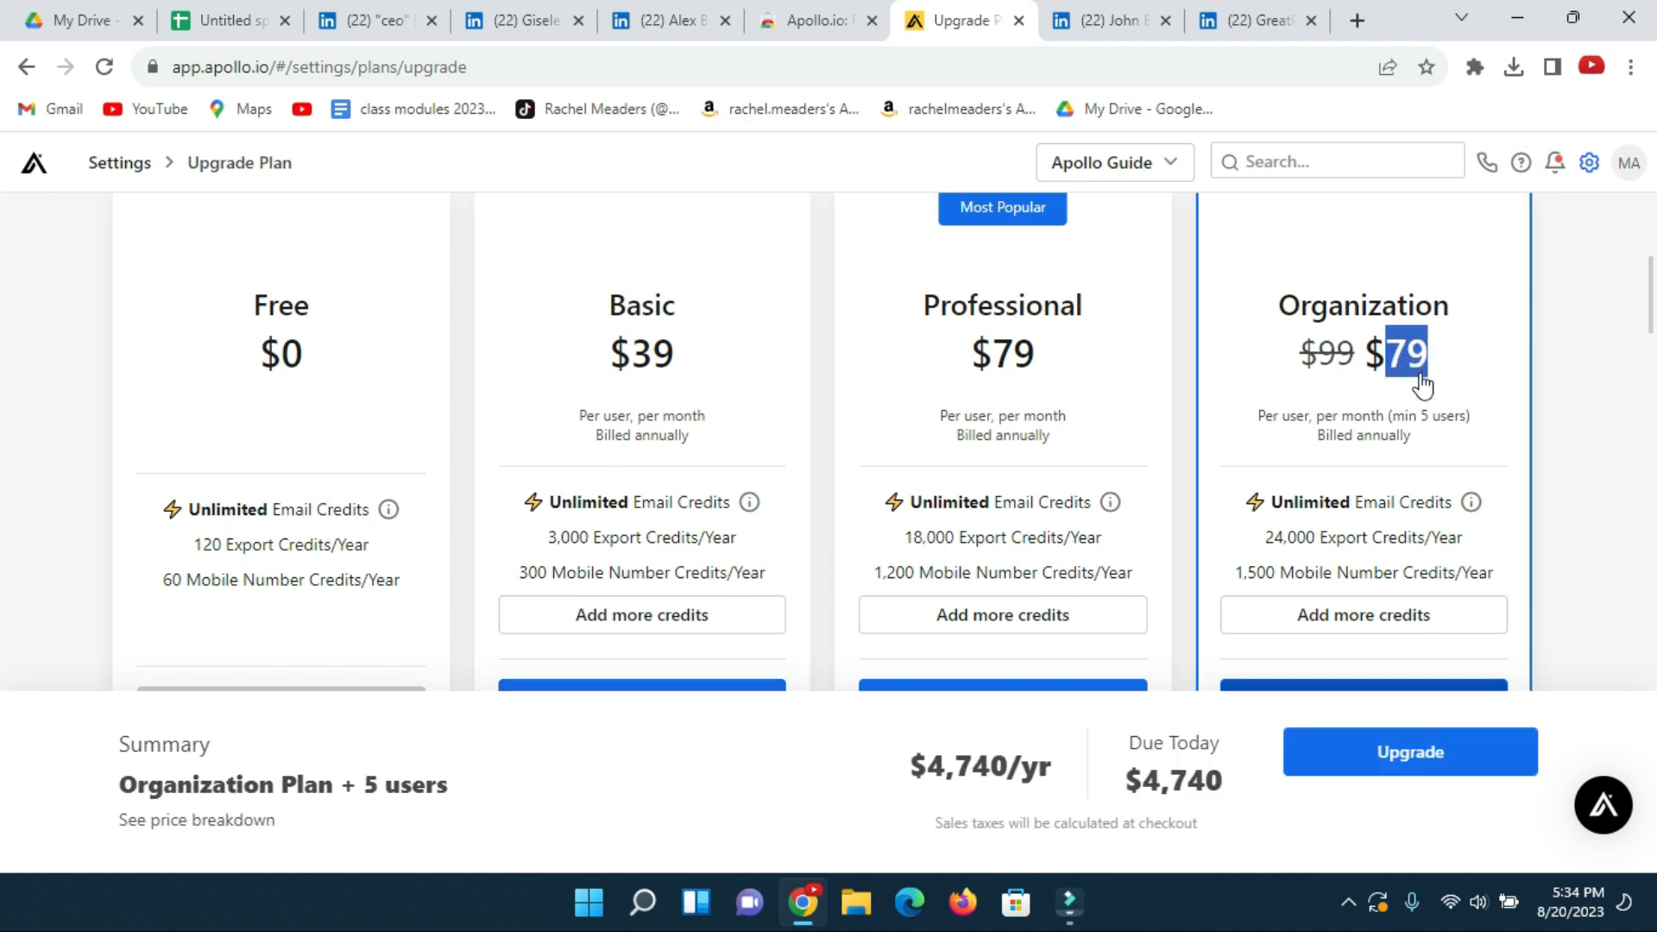
- Examine the Organization plan's per-user price, minimum number of users, included credits and billing options against the other plans
scroll(1320, 458, down, 1)
scroll(1321, 458, up, 2)
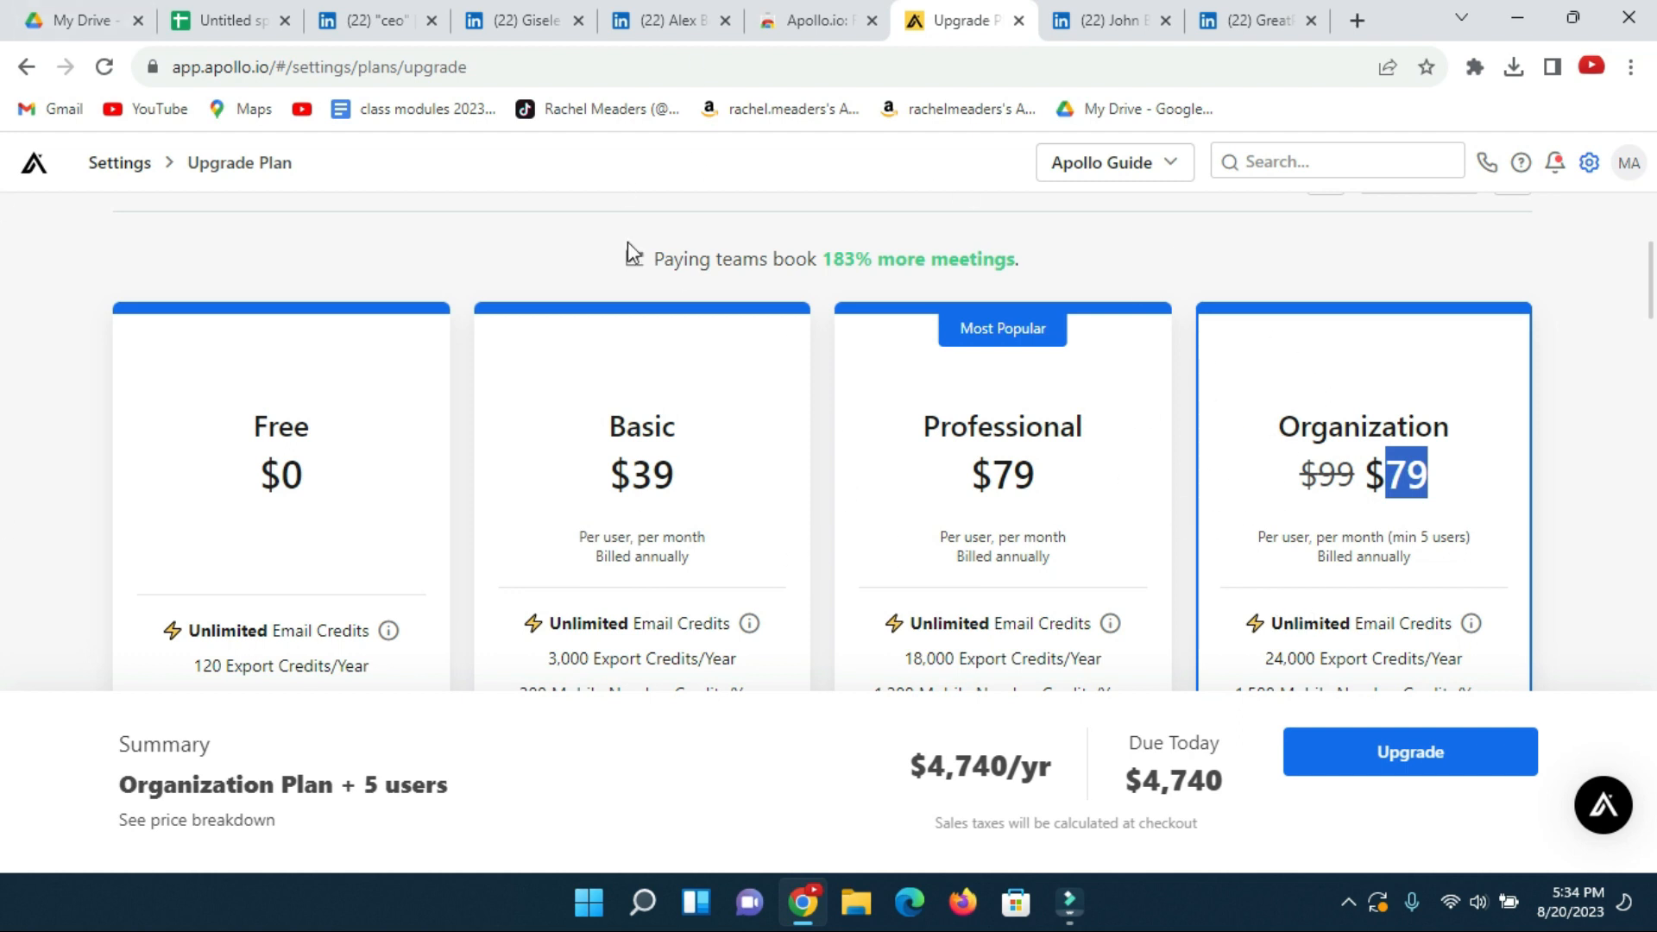
scroll(782, 376, up, 4)
scroll(1260, 462, down, 4)
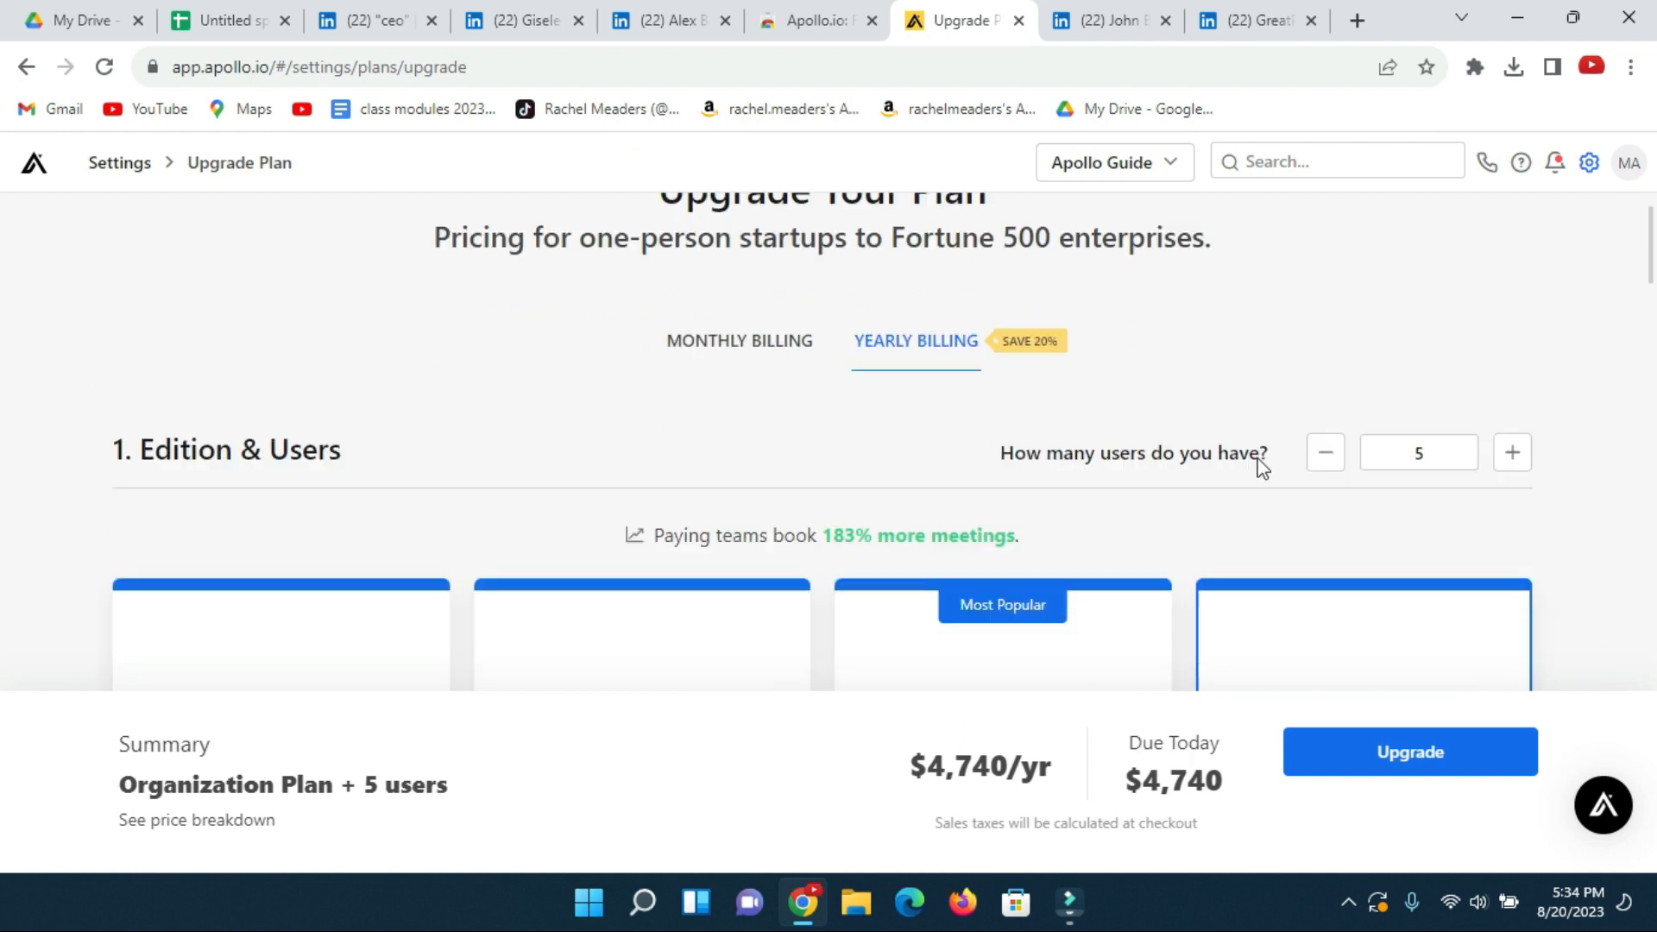
scroll(1094, 345, down, 2)
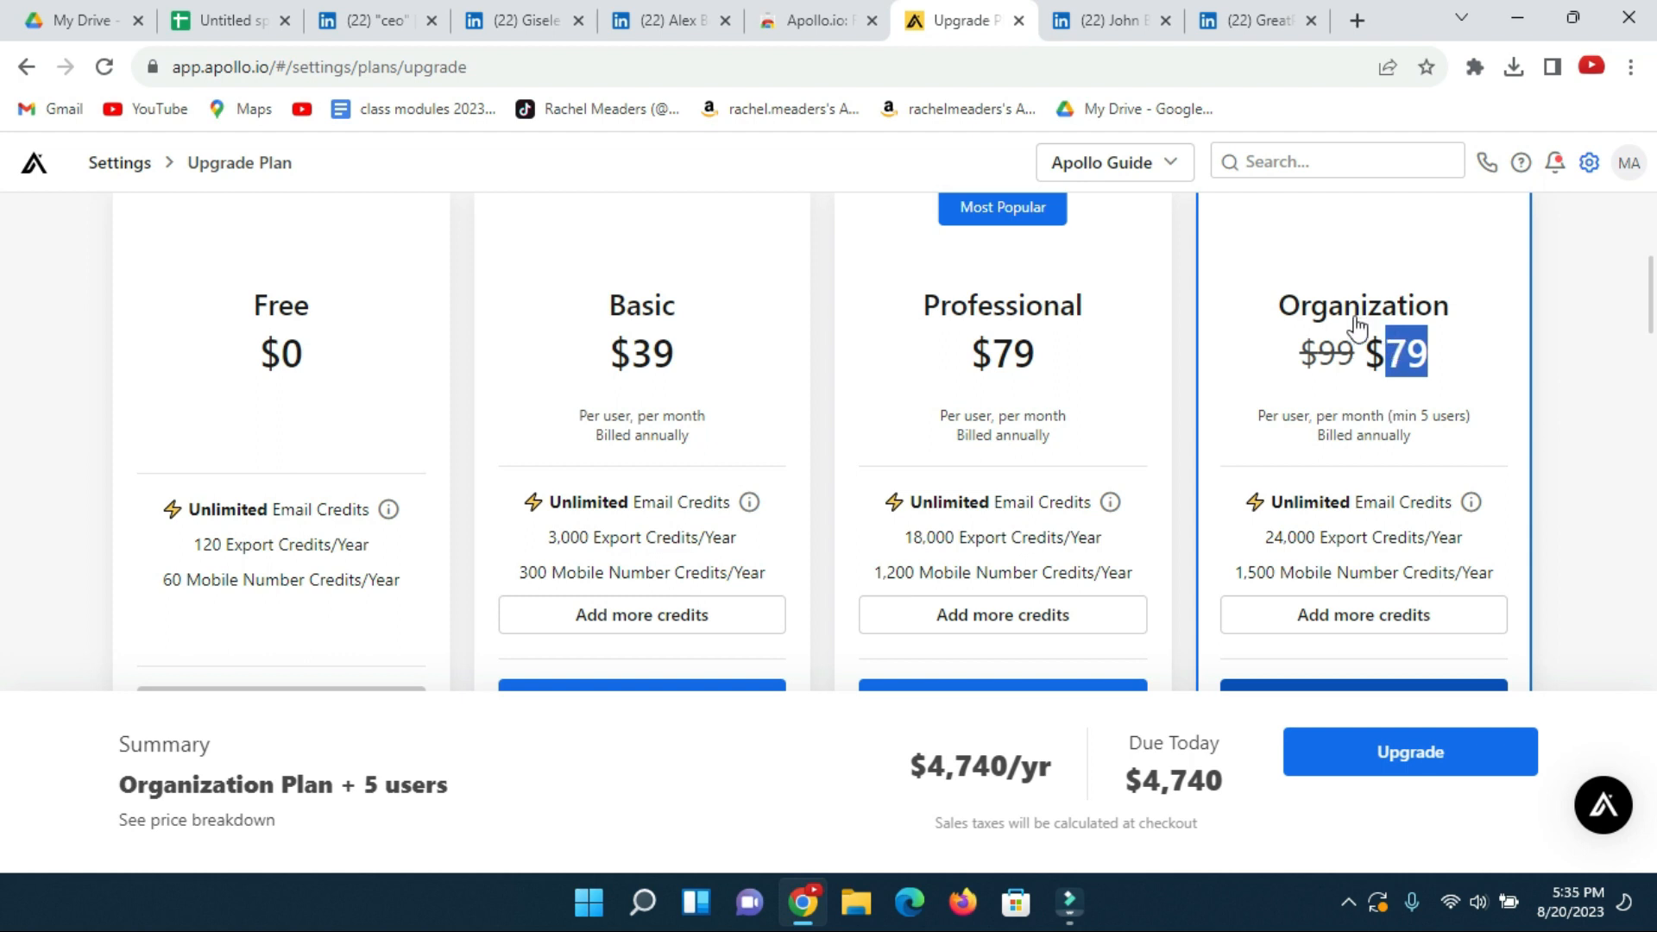
scroll(1358, 436, up, 3)
scroll(1391, 527, down, 1)
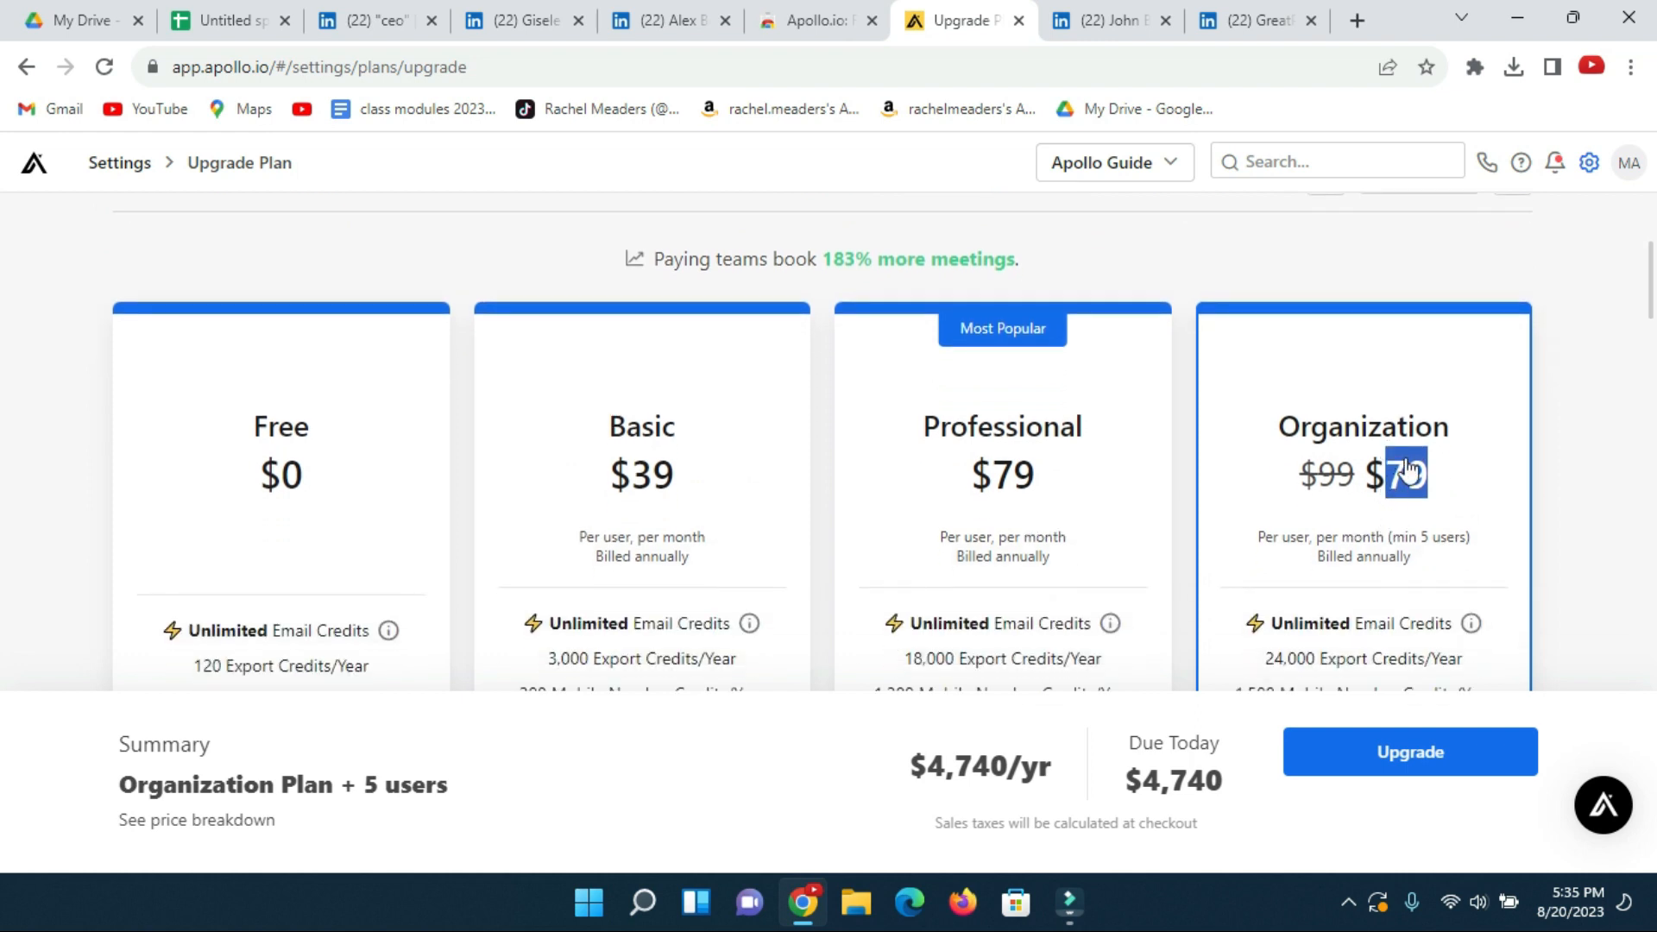
scroll(1366, 544, down, 3)
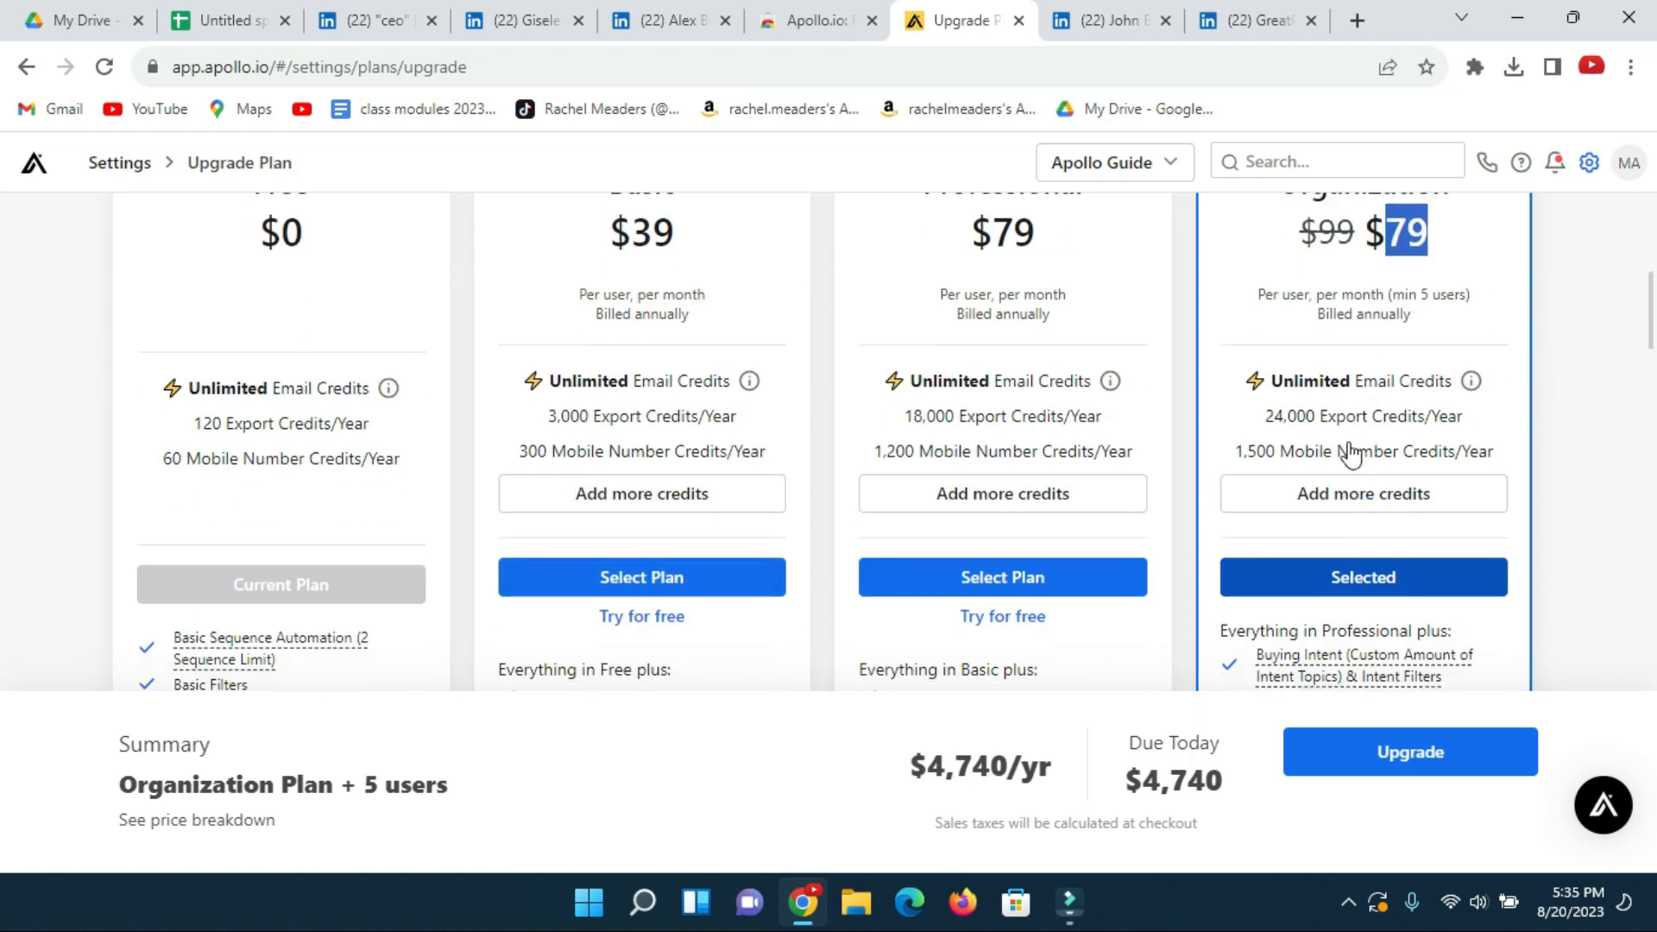
scroll(1370, 497, up, 4)
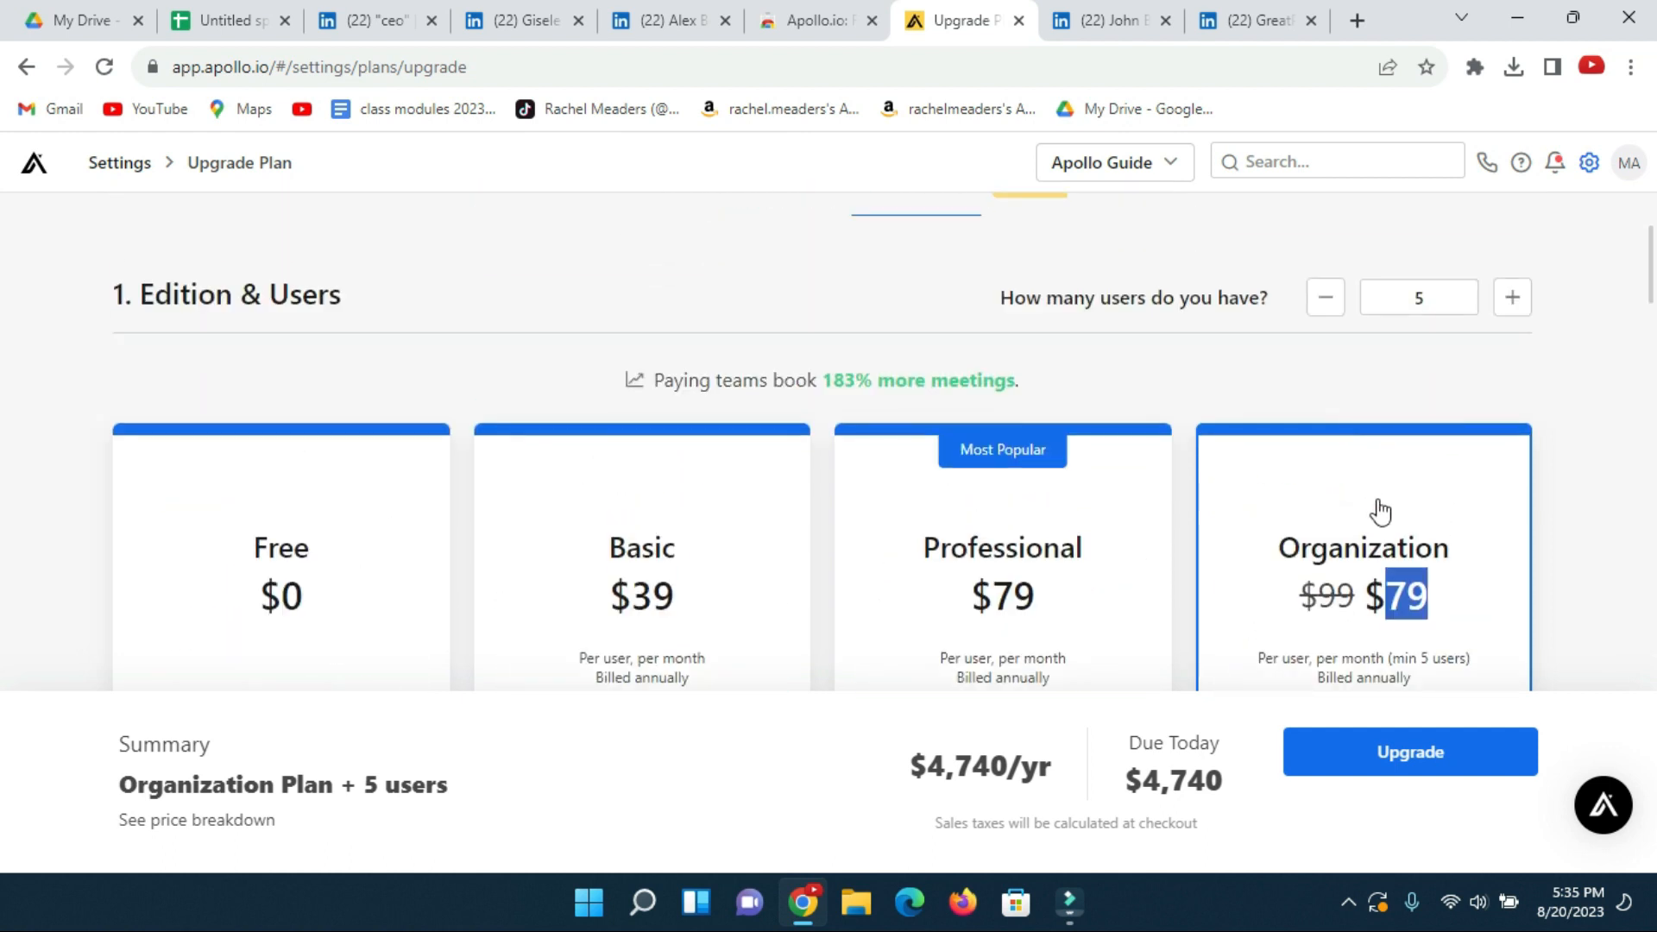
scroll(1351, 535, down, 3)
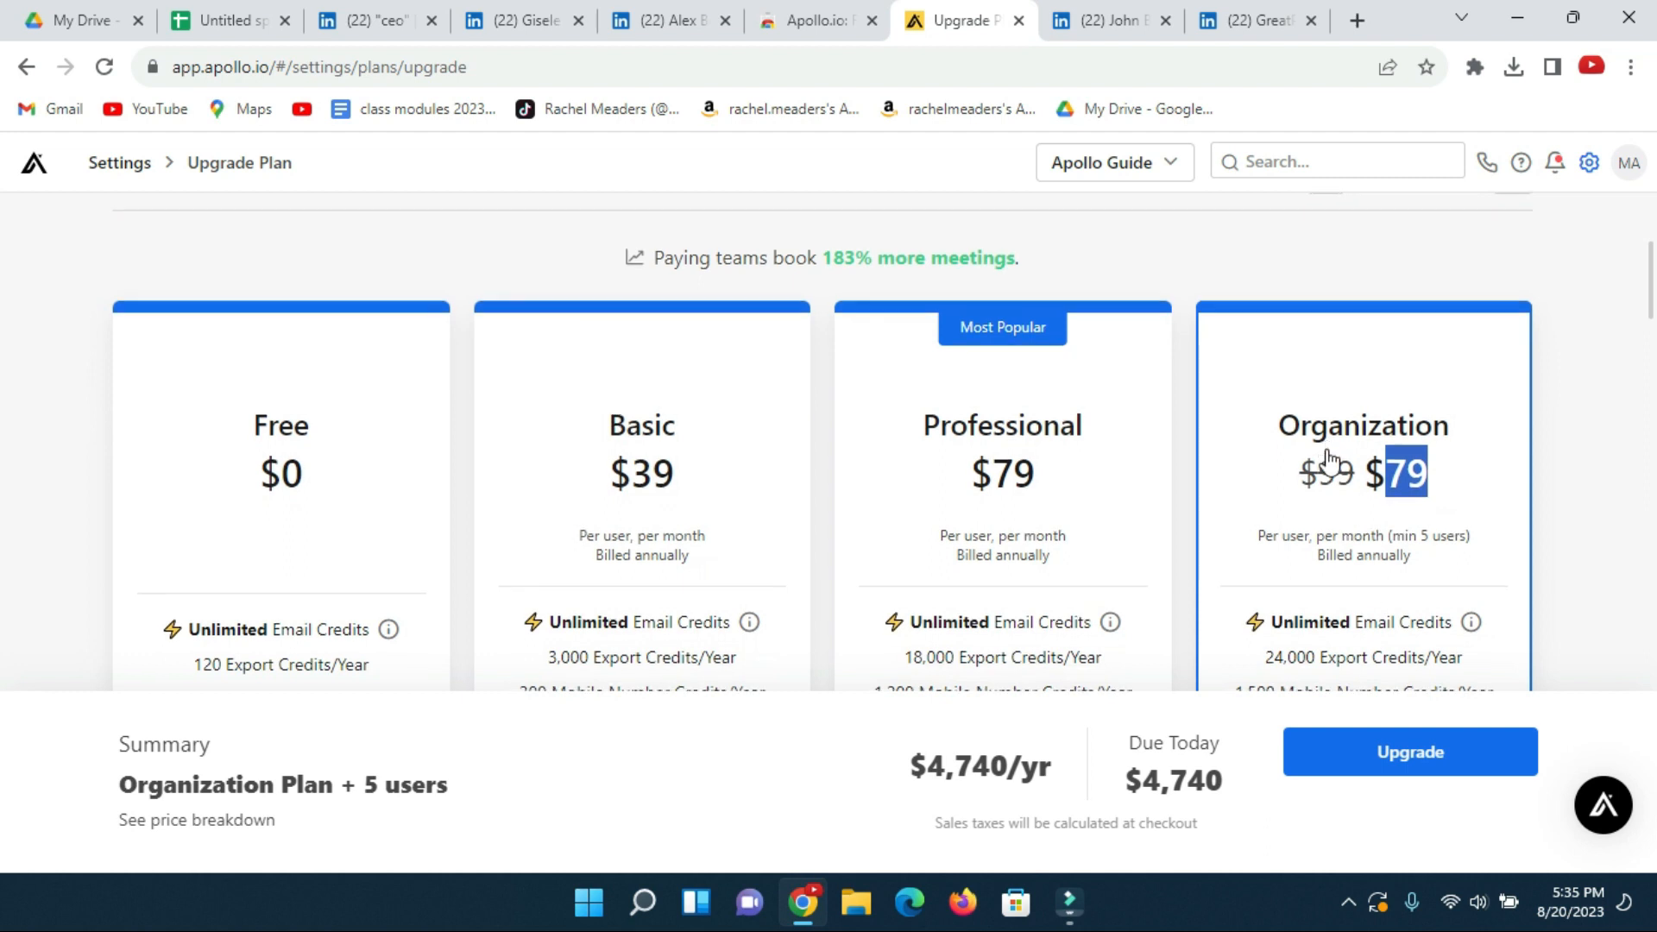
scroll(1378, 500, up, 2)
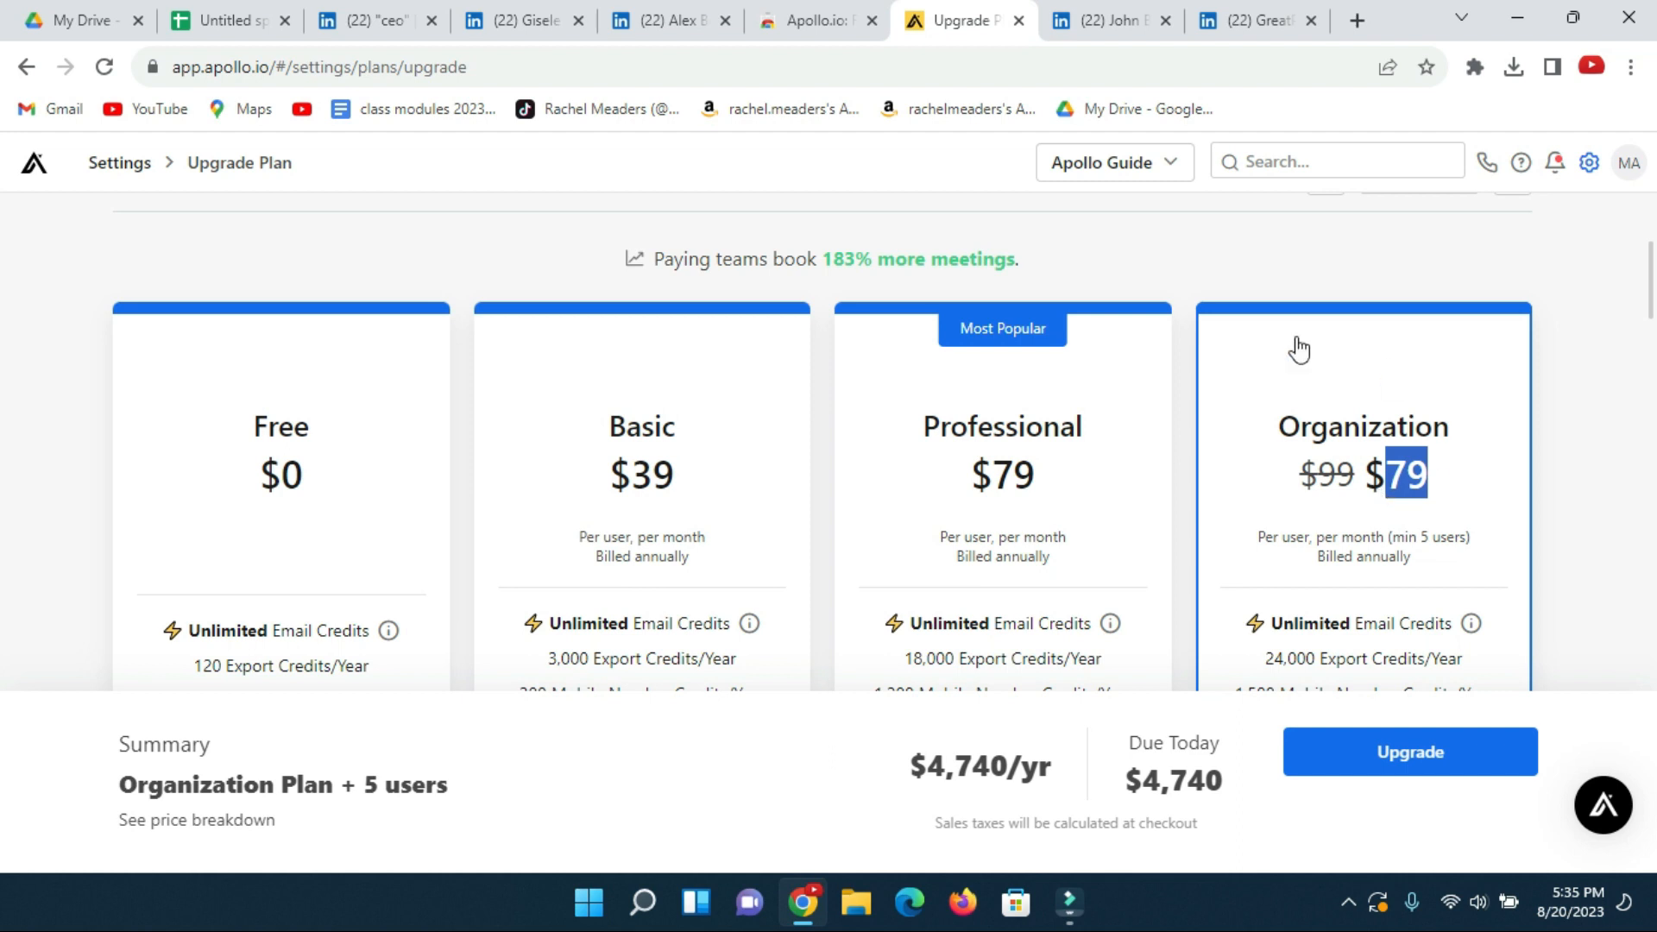
scroll(1286, 415, down, 2)
scroll(1059, 276, up, 6)
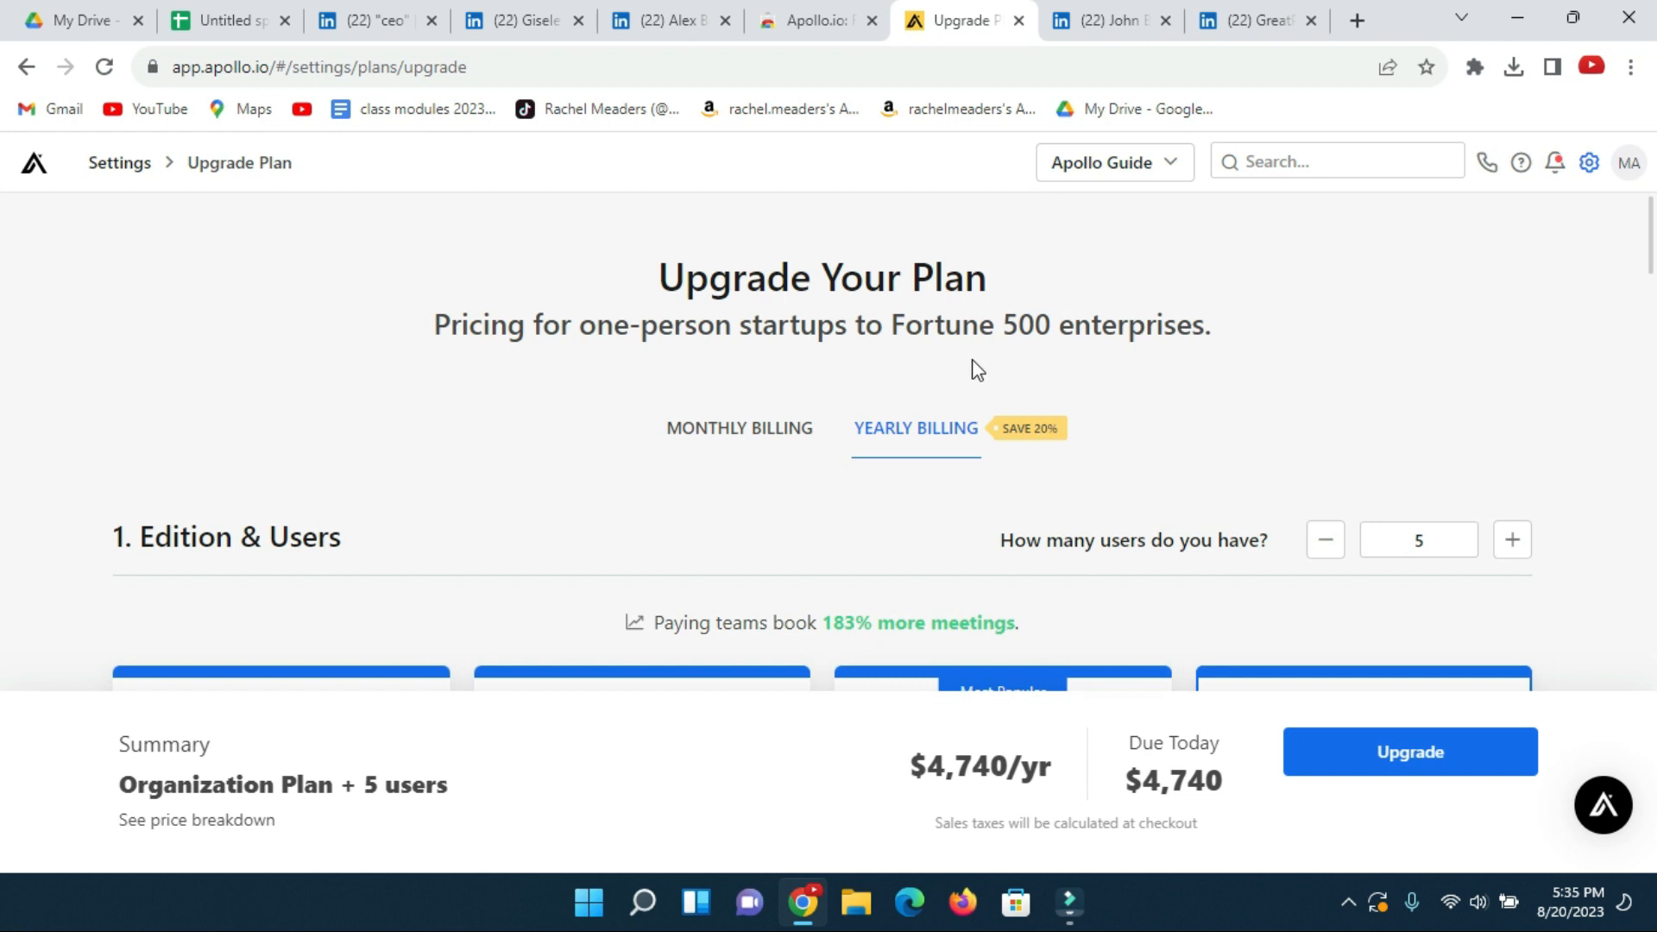